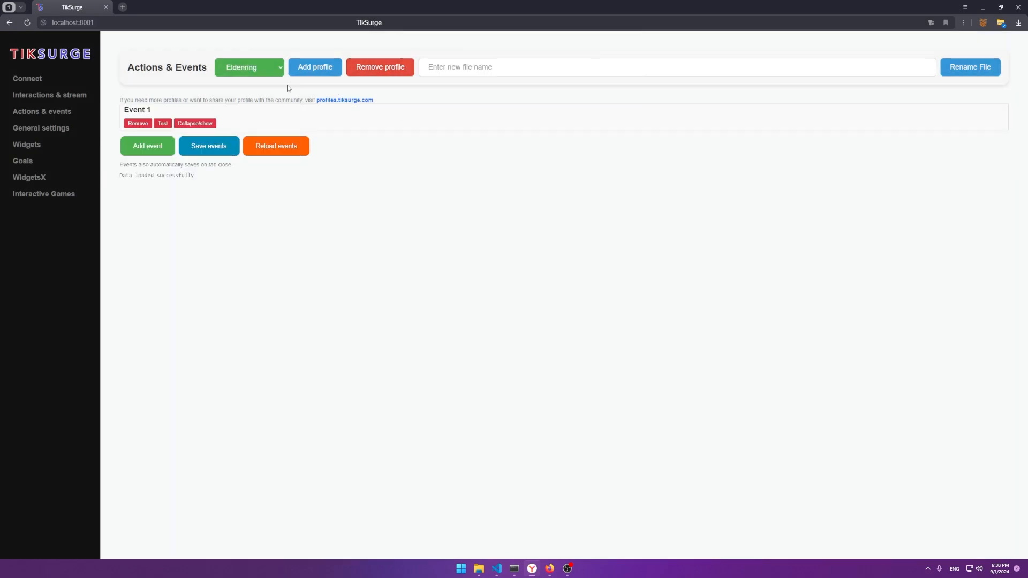
Step: Switch to the Event Data 1 profile and enter Minecraft as its new file name
{"action": "left_click", "coordinate": [261, 70]}
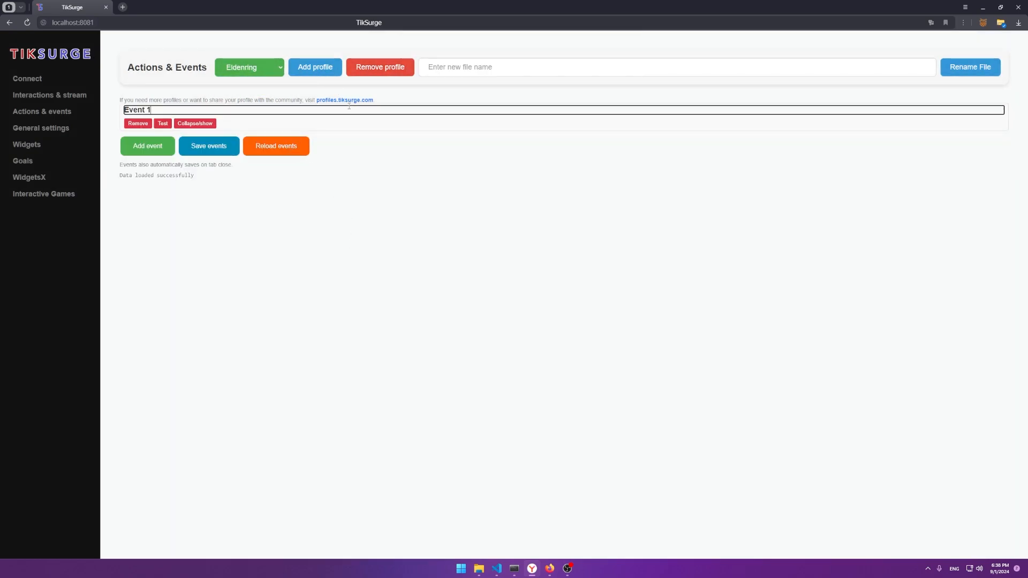
{"action": "left_click", "coordinate": [509, 66]}
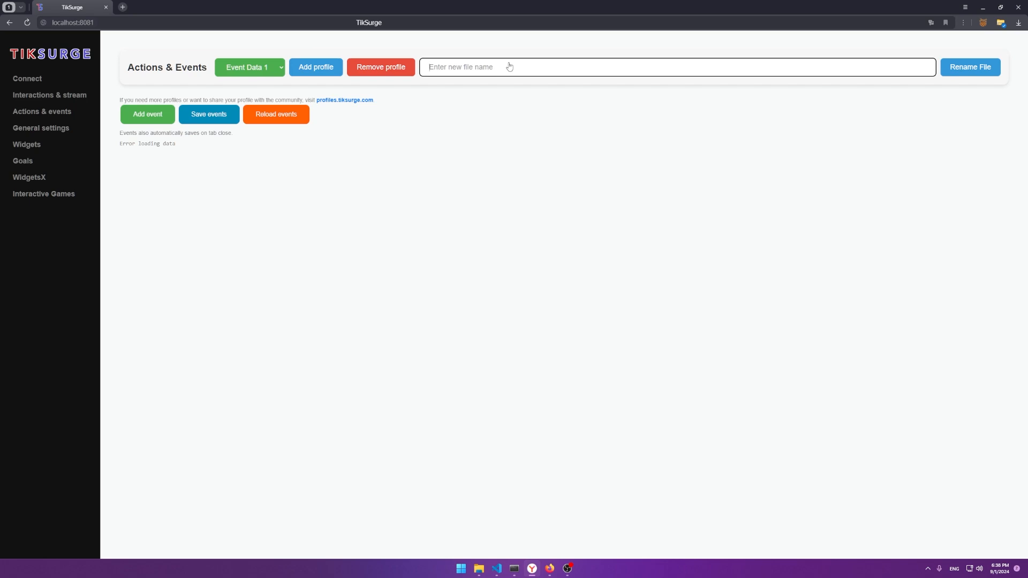
{"action": "type", "text": "Minecraft"}
Step: Rename the profile to Minecraft, add an event and title it 'Whatever youw want'
{"action": "left_click", "coordinate": [970, 71]}
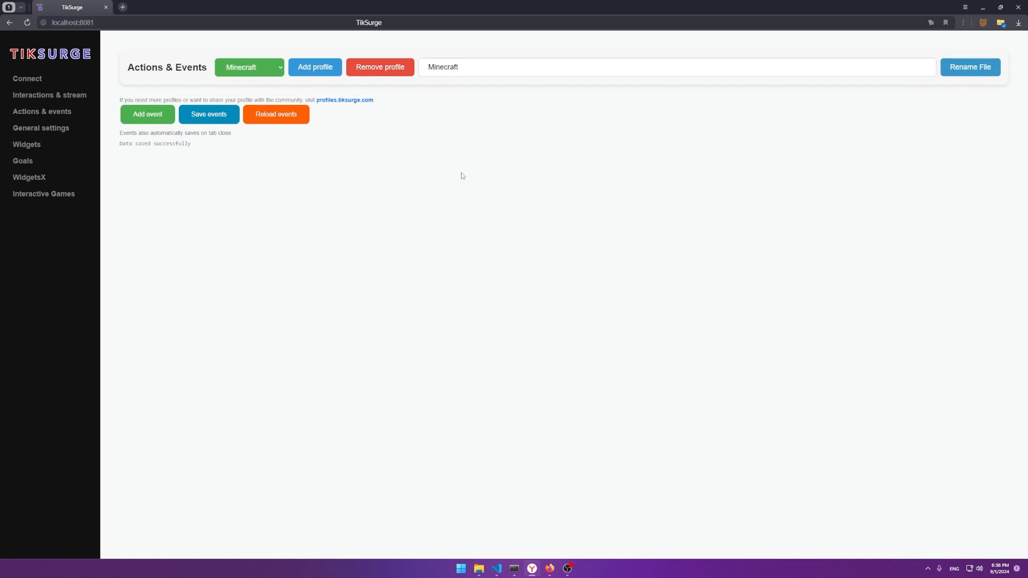
{"action": "left_click", "coordinate": [156, 121]}
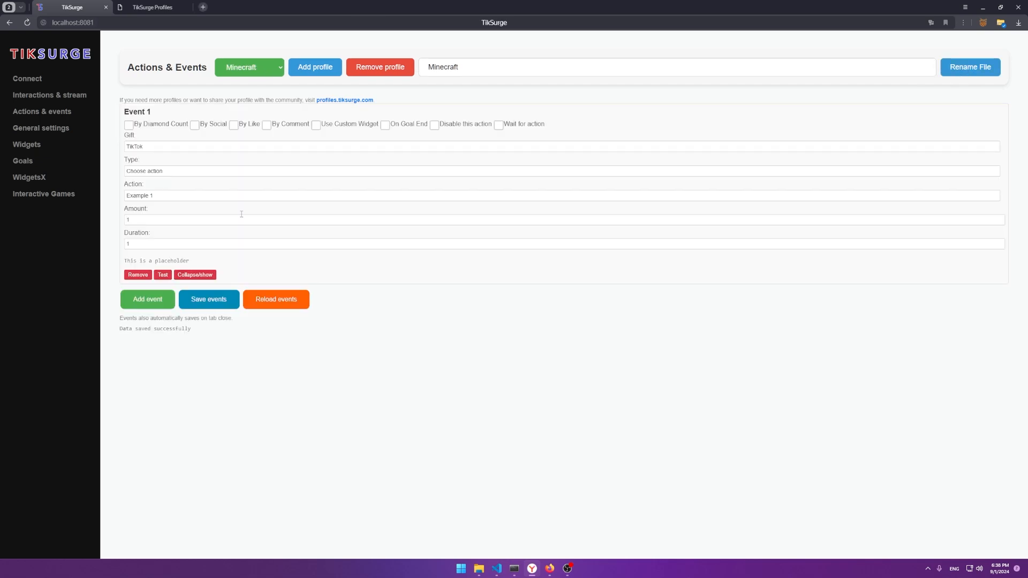
{"action": "double_click", "coordinate": [138, 112]}
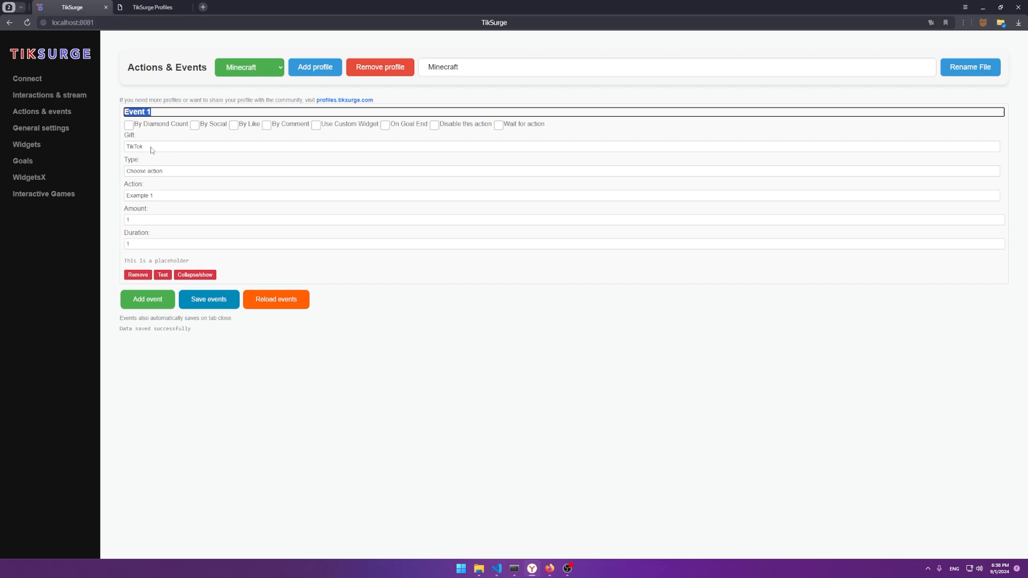
{"action": "type", "text": "Whatever youw ant"}
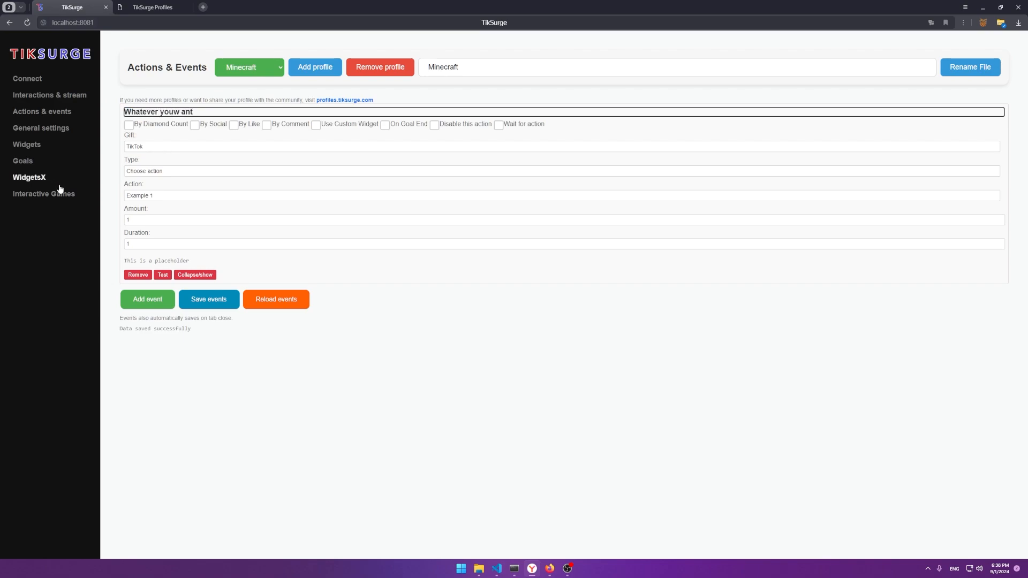
{"action": "key", "text": "Left"}
{"action": "key", "text": "Left"}
{"action": "type", "text": "w"}
Step: Set the event's gift to TikTok Universe+
{"action": "left_click", "coordinate": [134, 171]}
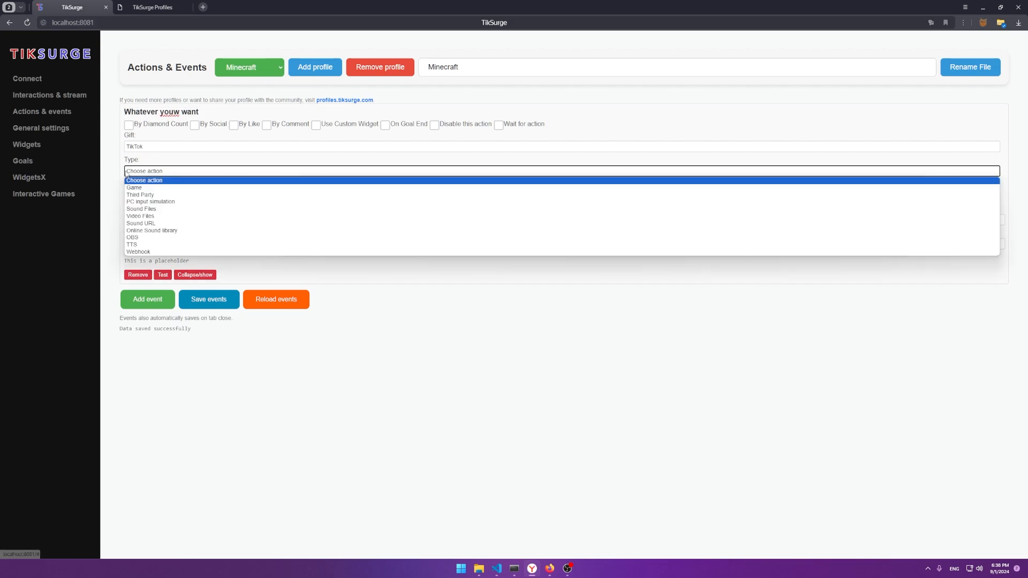
{"action": "left_click", "coordinate": [124, 164]}
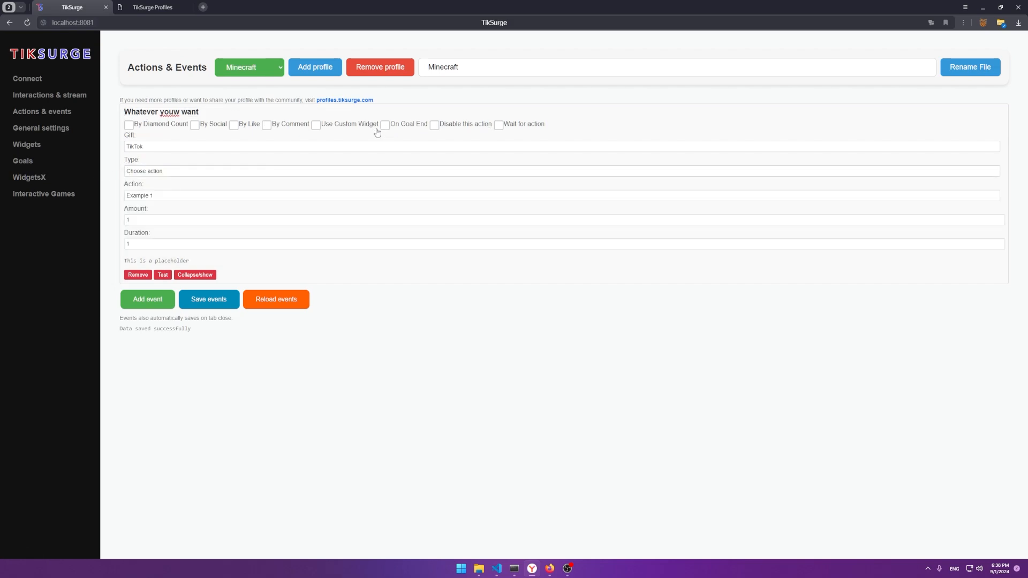
{"action": "left_click", "coordinate": [154, 128]}
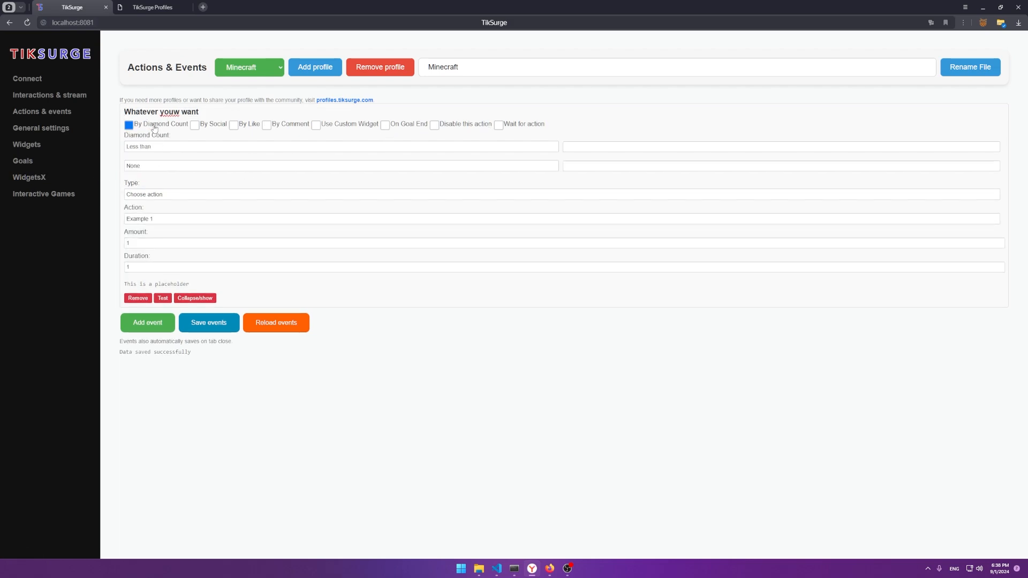
{"action": "left_click", "coordinate": [151, 126]}
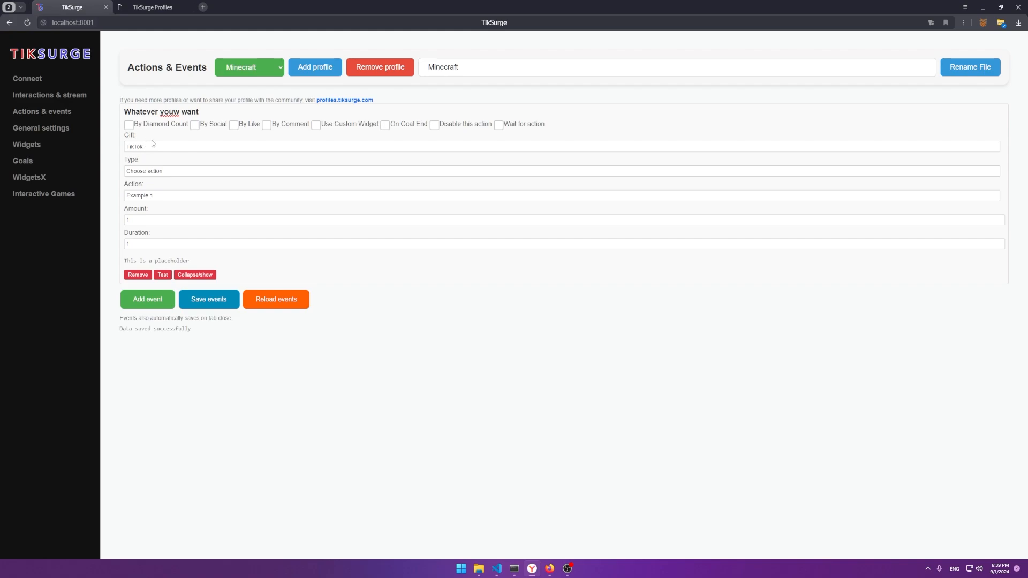
{"action": "left_click", "coordinate": [153, 145]}
{"action": "scroll", "coordinate": [165, 230], "scroll_direction": "down", "scroll_amount": 5}
{"action": "left_click", "coordinate": [166, 227]}
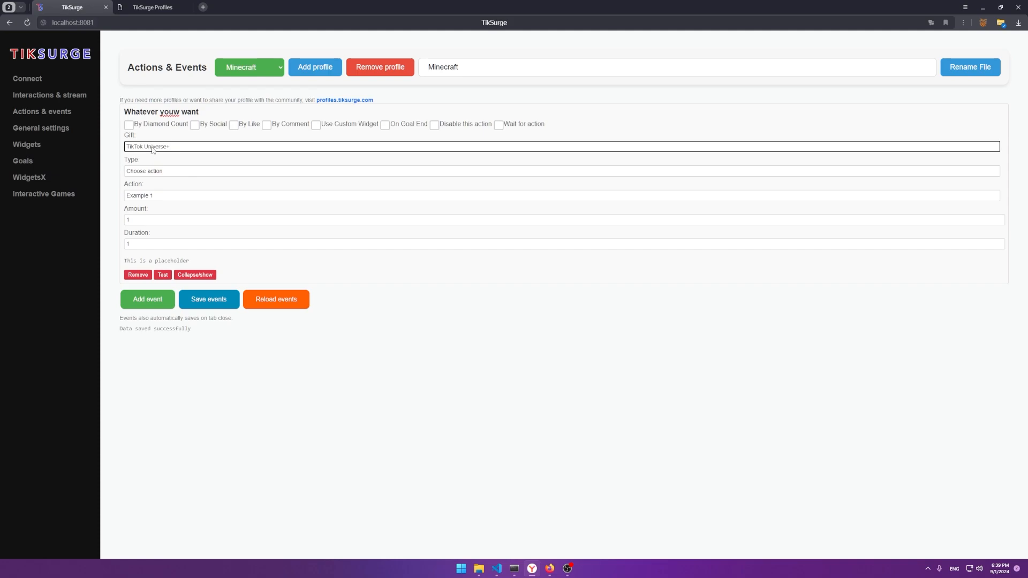
Step: Trigger the event by diamond count greater than 30000, leaving the second comparison as None
{"action": "left_click", "coordinate": [129, 125]}
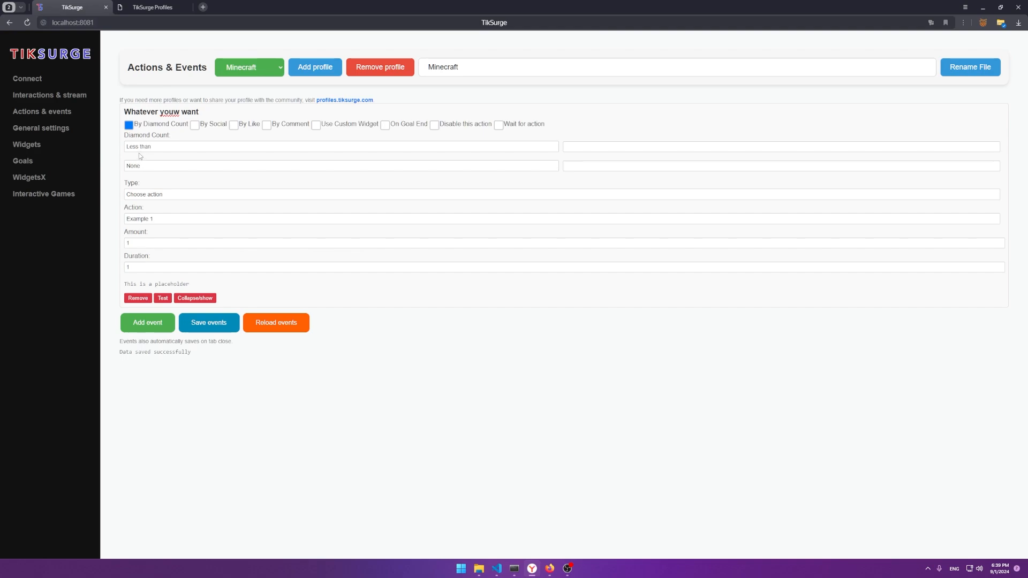
{"action": "left_click", "coordinate": [141, 148]}
{"action": "left_click", "coordinate": [148, 163]}
{"action": "left_click", "coordinate": [577, 148]}
{"action": "type", "text": "30000"}
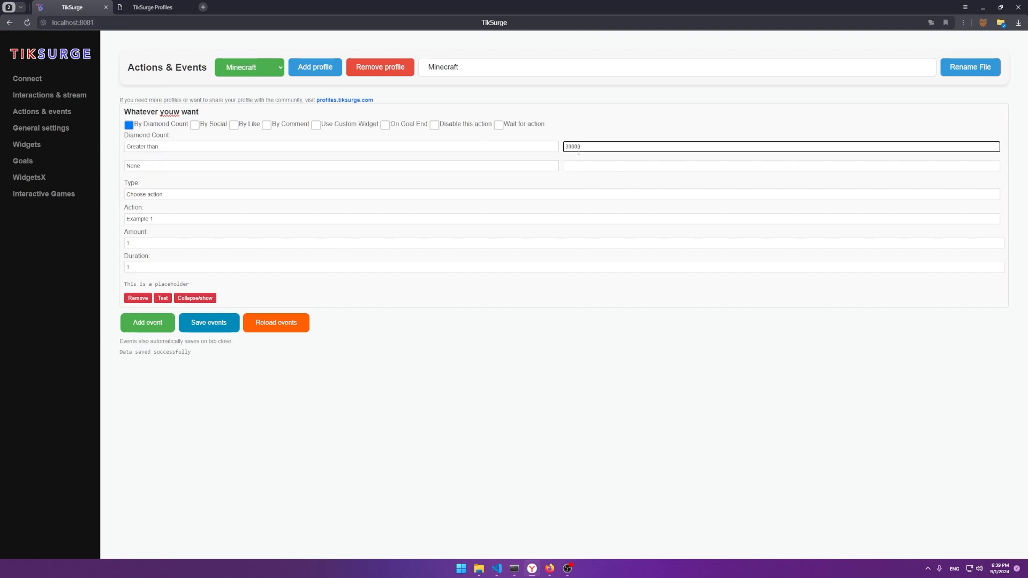
{"action": "left_click", "coordinate": [535, 166]}
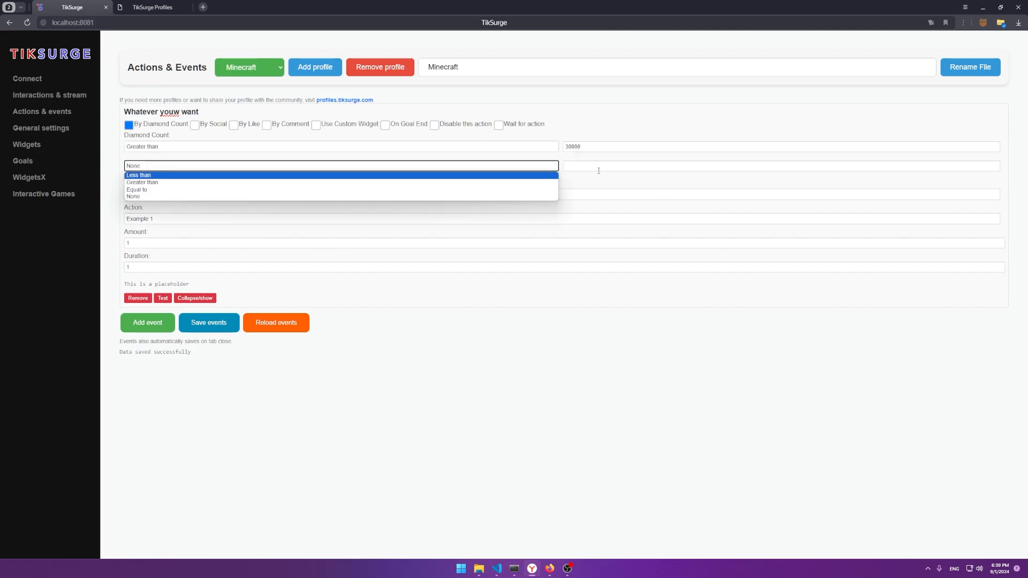
{"action": "left_click", "coordinate": [599, 167]}
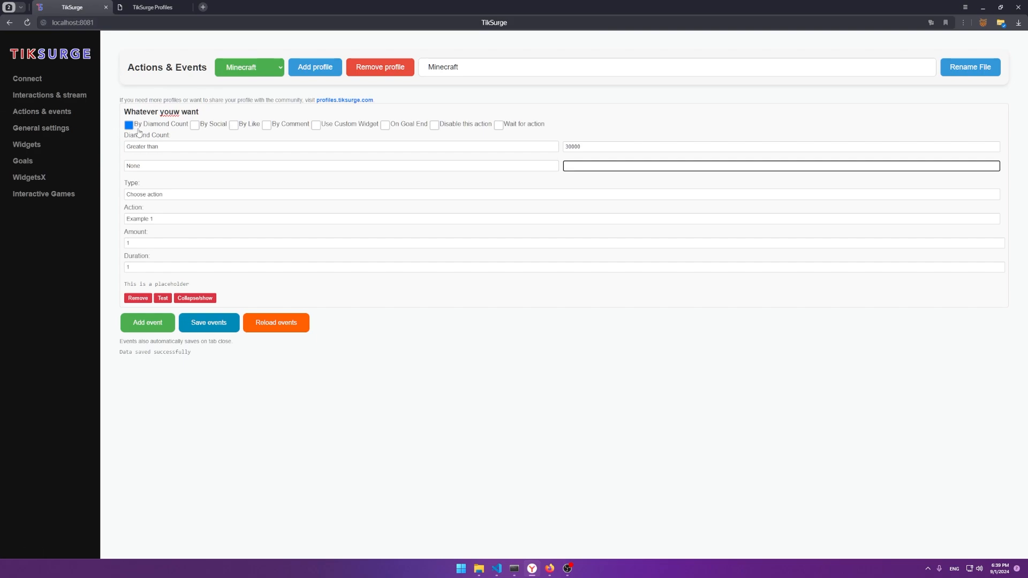
Step: Try a social trigger, choosing Share and then Follow
{"action": "left_click", "coordinate": [213, 127]}
{"action": "left_click", "coordinate": [162, 148]}
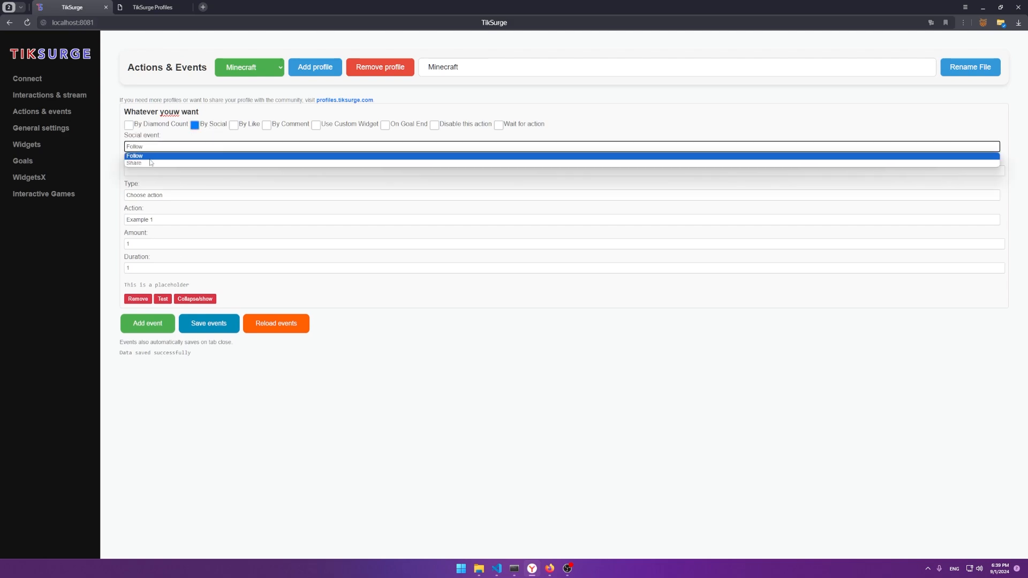
{"action": "left_click", "coordinate": [151, 163]}
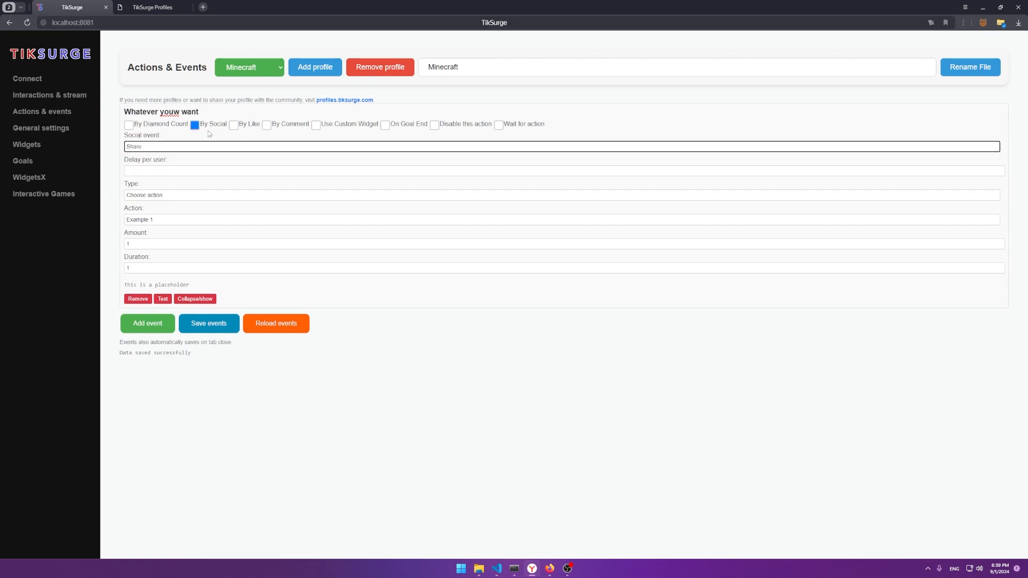
{"action": "left_click", "coordinate": [178, 148]}
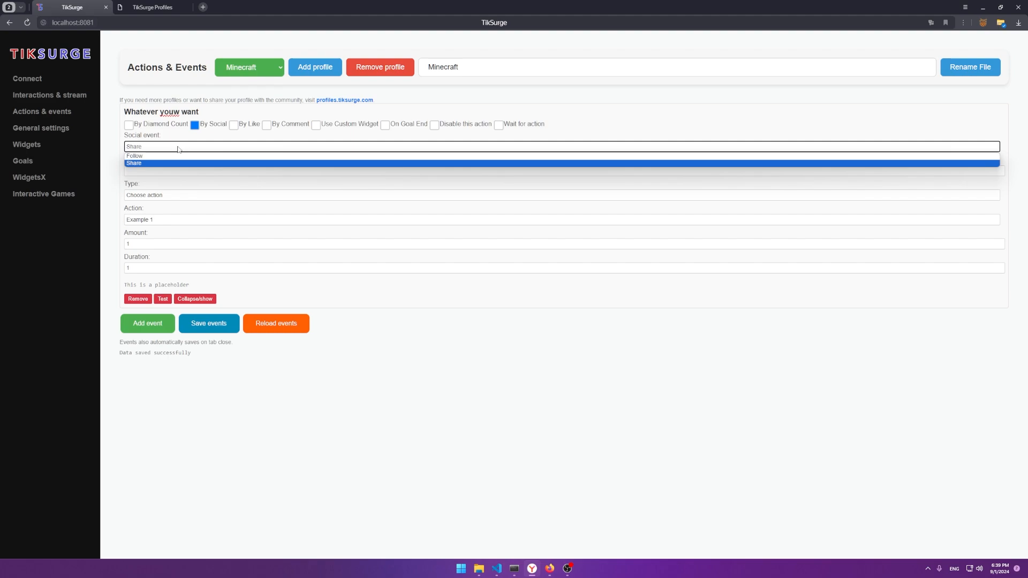
{"action": "left_click", "coordinate": [161, 155]}
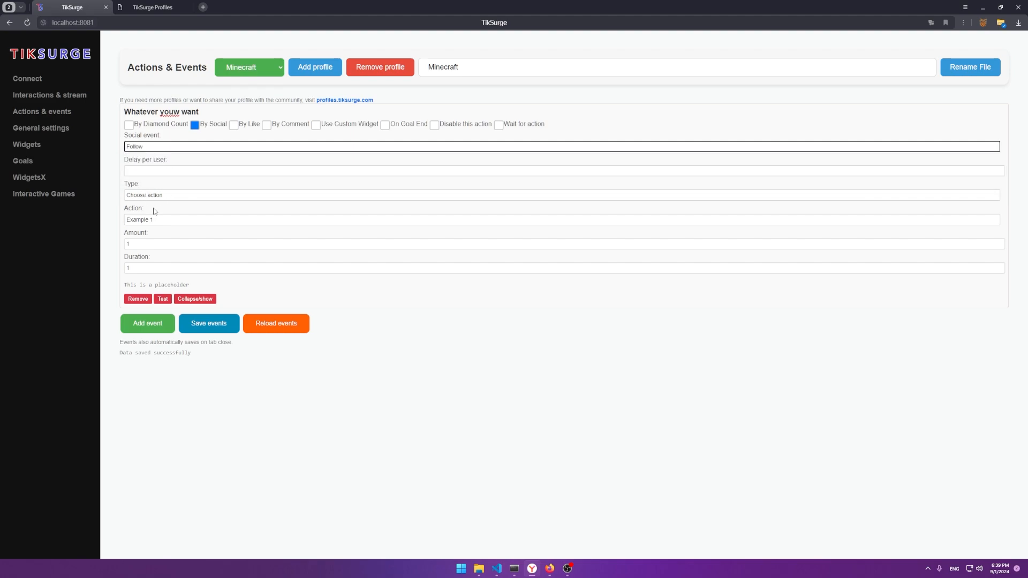
Step: Try a like-count trigger with likes greater than 200
{"action": "left_click", "coordinate": [238, 128]}
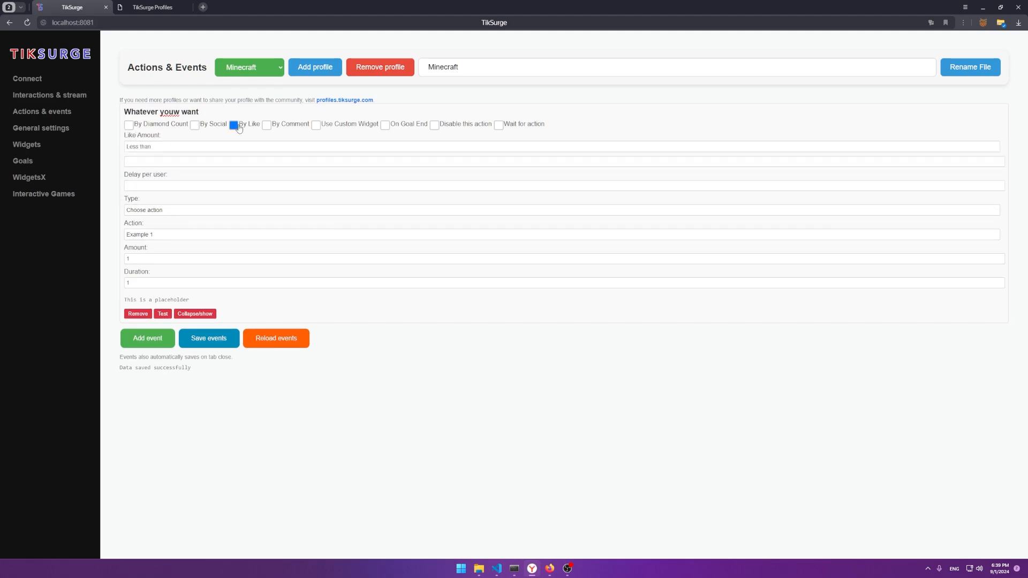
{"action": "left_click", "coordinate": [172, 147]}
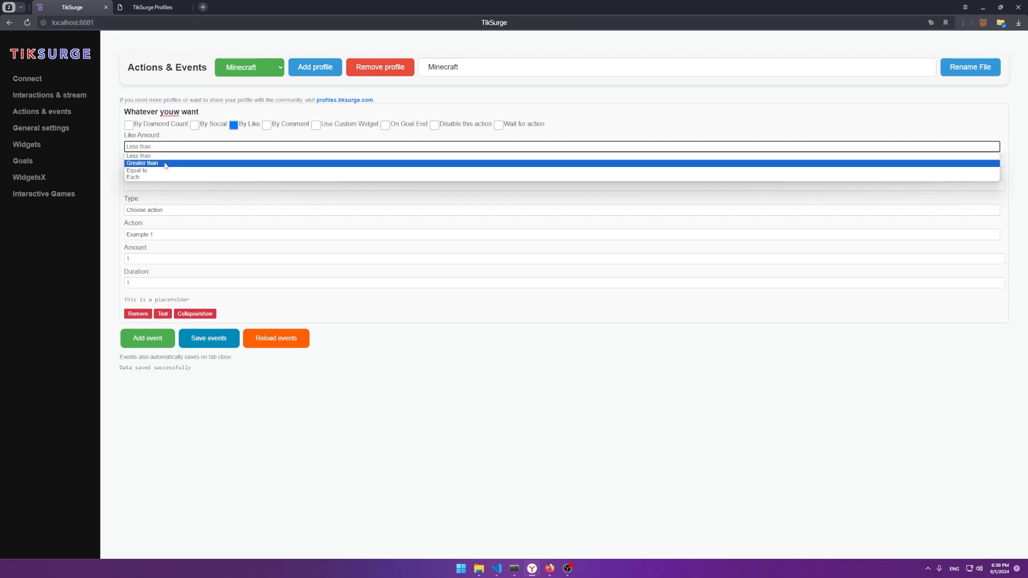
{"action": "left_click", "coordinate": [160, 163]}
{"action": "left_click", "coordinate": [151, 162]}
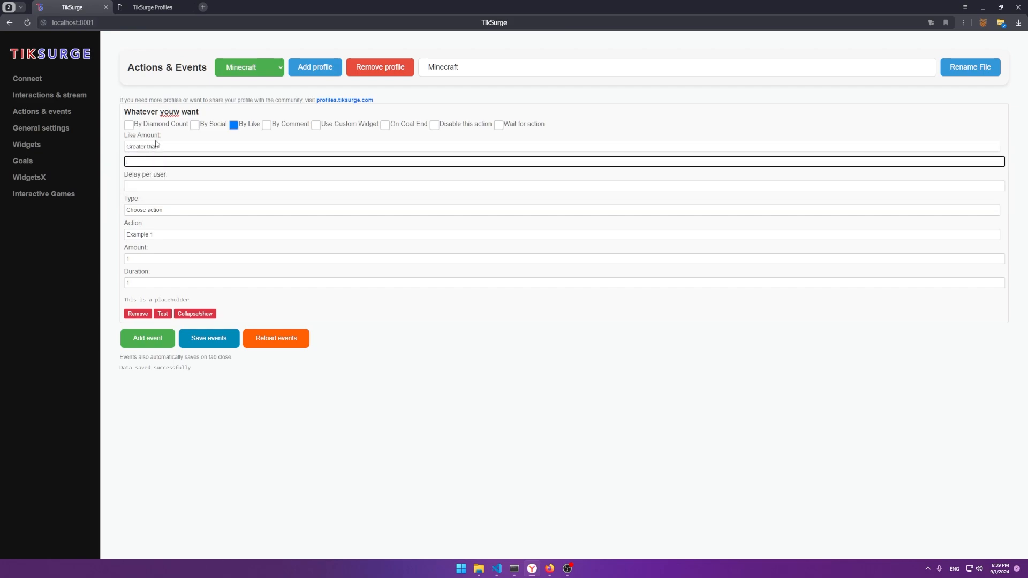
{"action": "type", "text": "200"}
{"action": "left_click", "coordinate": [156, 138]}
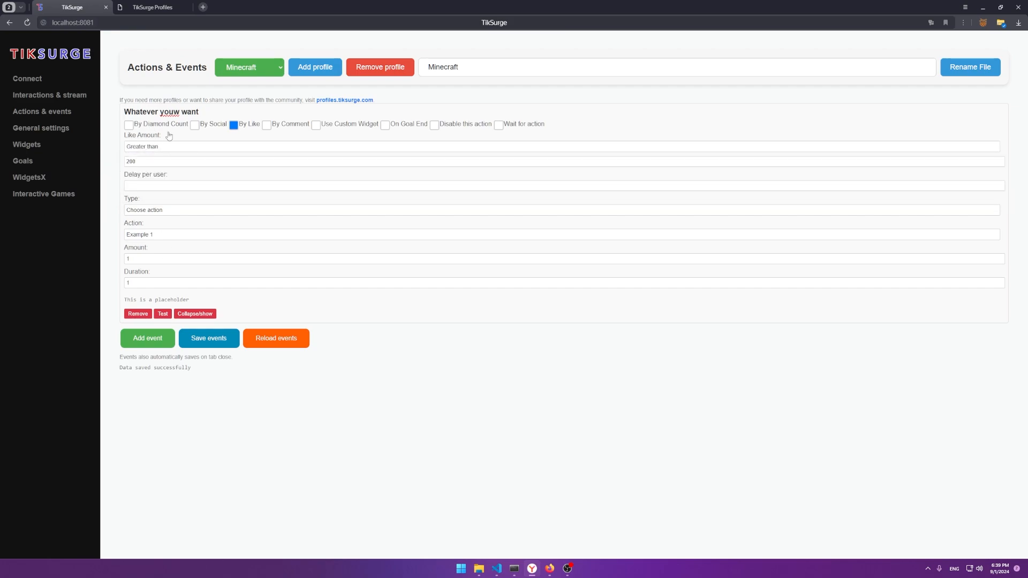
Step: Trigger on comments that include 'tiksurge' and also broadcast to a custom widget
{"action": "left_click", "coordinate": [266, 125]}
{"action": "left_click", "coordinate": [149, 162]}
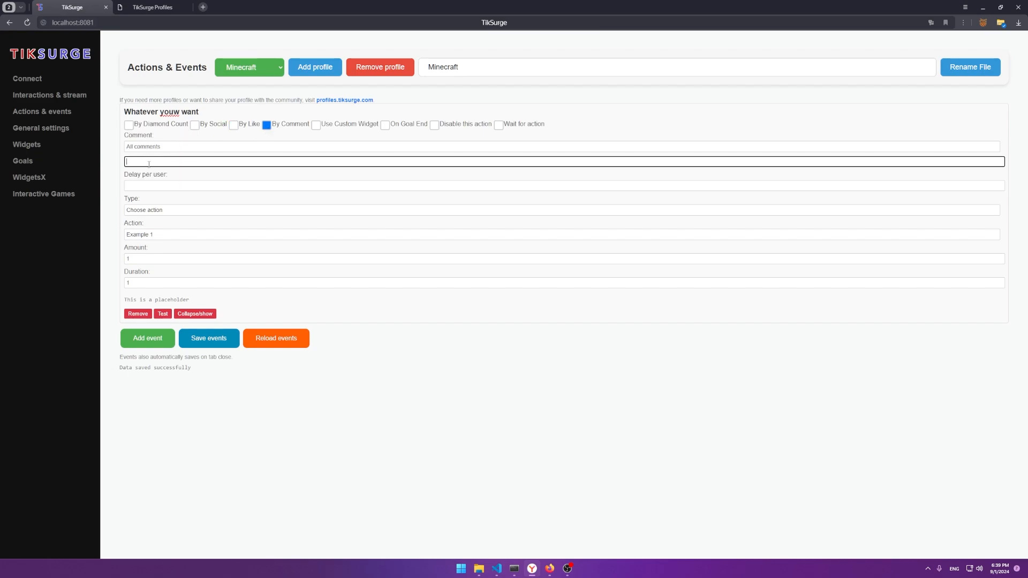
{"action": "left_click", "coordinate": [151, 149]}
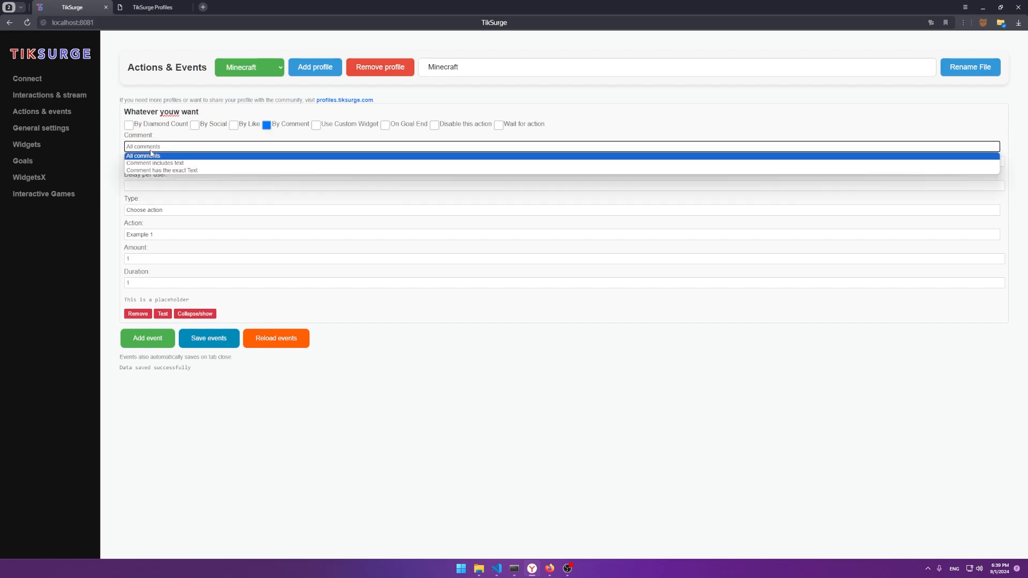
{"action": "left_click", "coordinate": [160, 158]}
{"action": "left_click", "coordinate": [160, 148]}
{"action": "left_click", "coordinate": [158, 164]}
{"action": "left_click", "coordinate": [157, 163]}
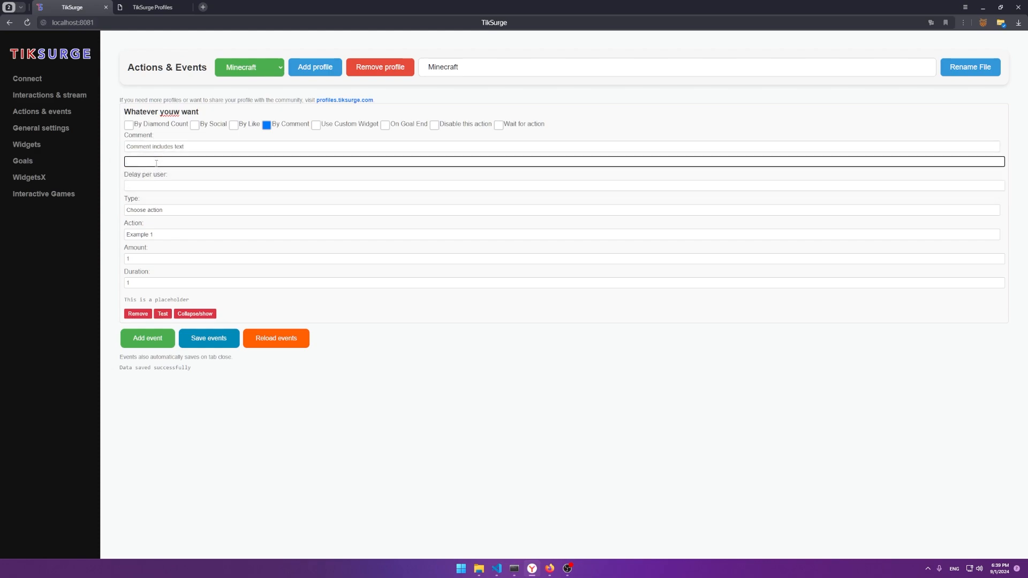
{"action": "type", "text": "tiksurge"}
{"action": "left_click", "coordinate": [315, 125]}
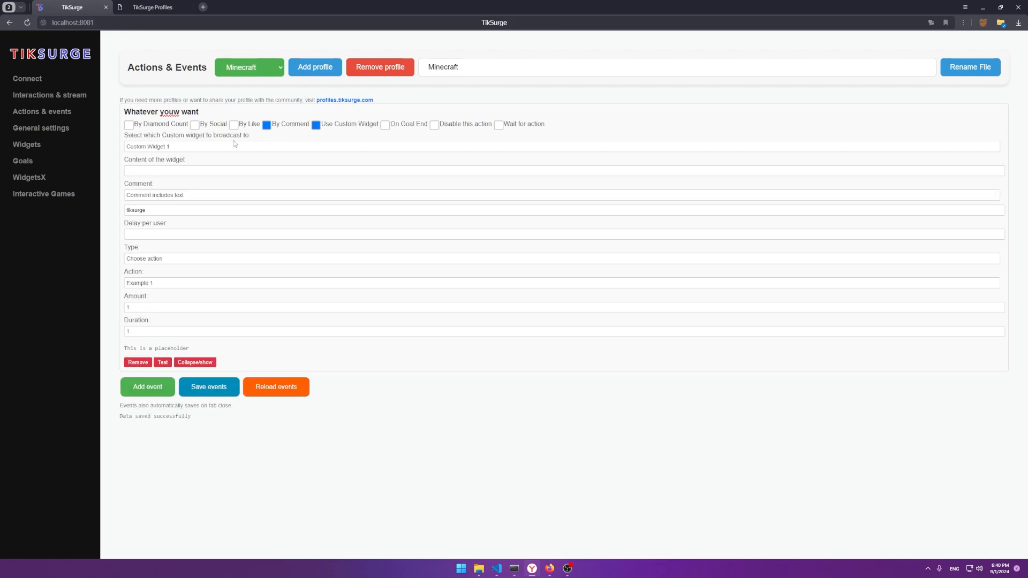
Step: Pick Custom Widget 4 as the target after glancing at the Widgets and Interactions pages
{"action": "left_click", "coordinate": [176, 147]}
{"action": "left_click", "coordinate": [177, 180]}
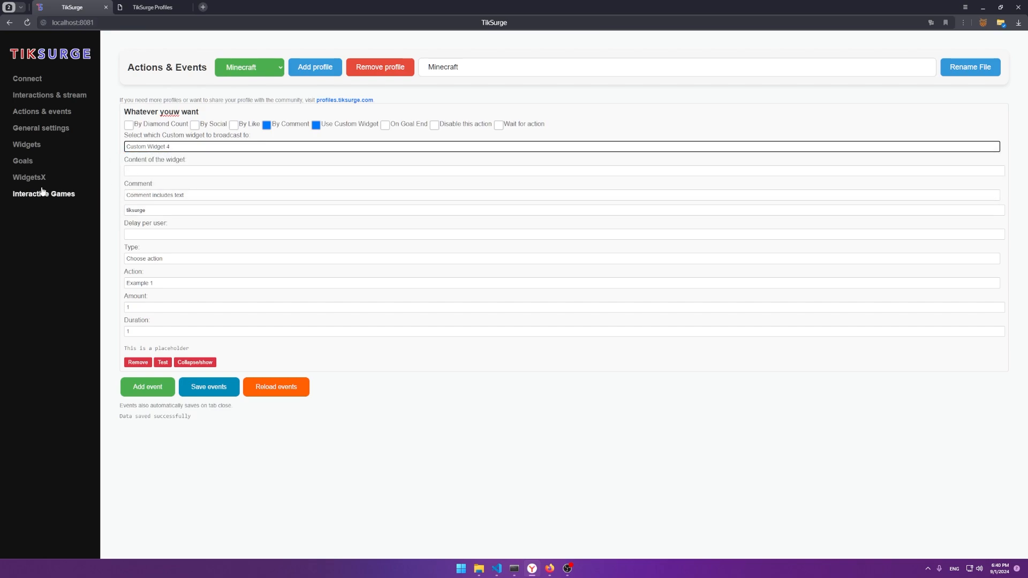
{"action": "left_click", "coordinate": [38, 147]}
{"action": "left_click", "coordinate": [55, 96]}
{"action": "left_click", "coordinate": [54, 112]}
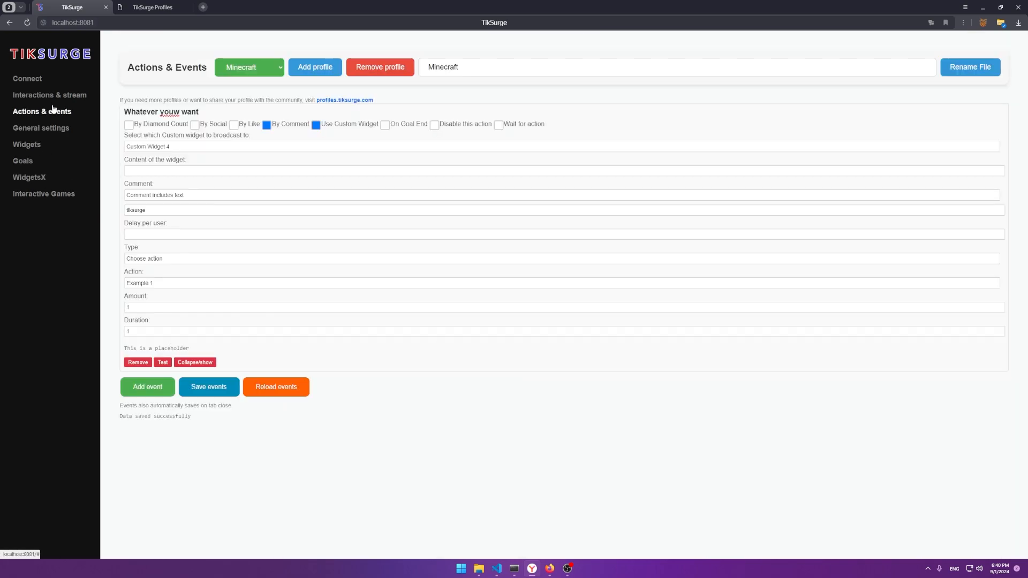
{"action": "left_click", "coordinate": [164, 144]}
Step: Turn off the comment trigger and toggle the custom widget and diamond count options
{"action": "left_click", "coordinate": [292, 125]}
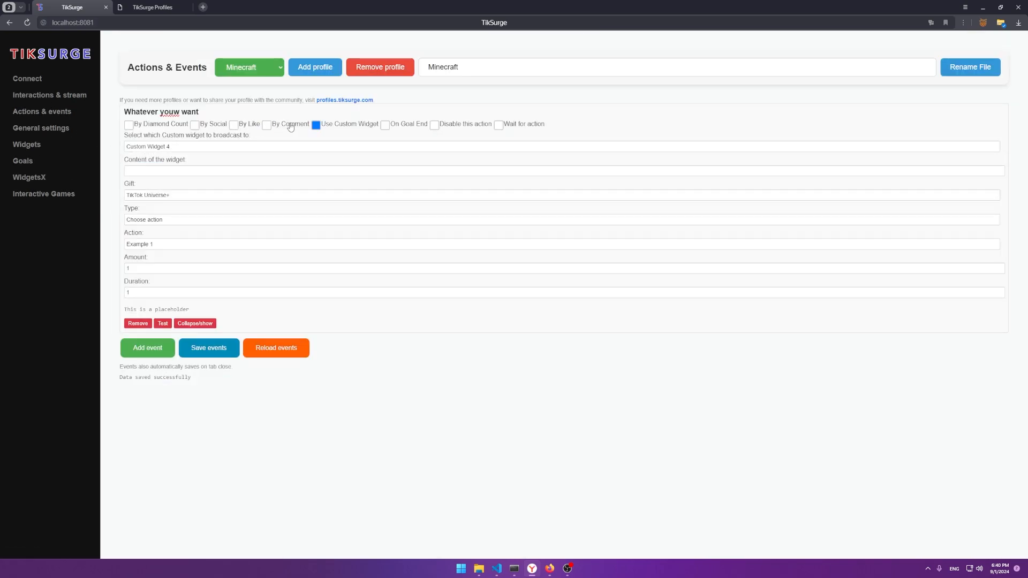
{"action": "left_click", "coordinate": [315, 126]}
{"action": "left_click", "coordinate": [315, 126]}
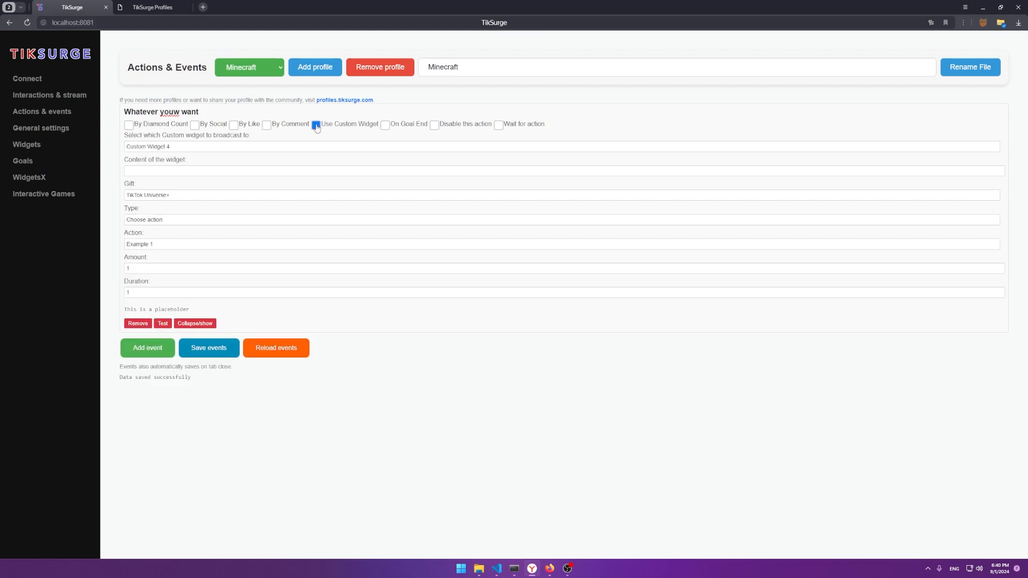
{"action": "left_click", "coordinate": [151, 126]}
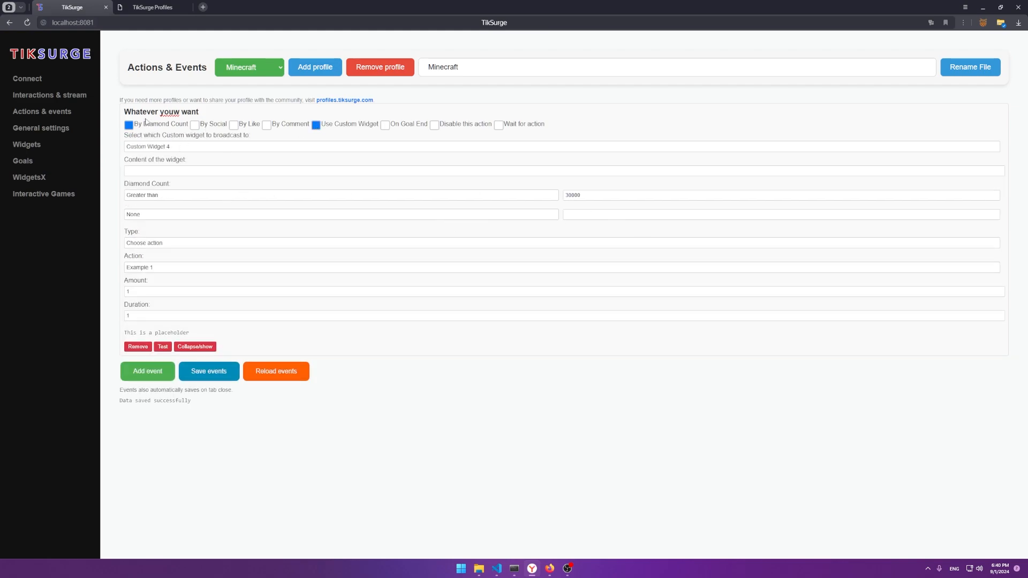
{"action": "left_click", "coordinate": [140, 126]}
Step: Change the gift through Celebration Time and Tiktok Air Drop, settling on Email Message
{"action": "left_click", "coordinate": [176, 195]}
{"action": "left_click", "coordinate": [155, 233]}
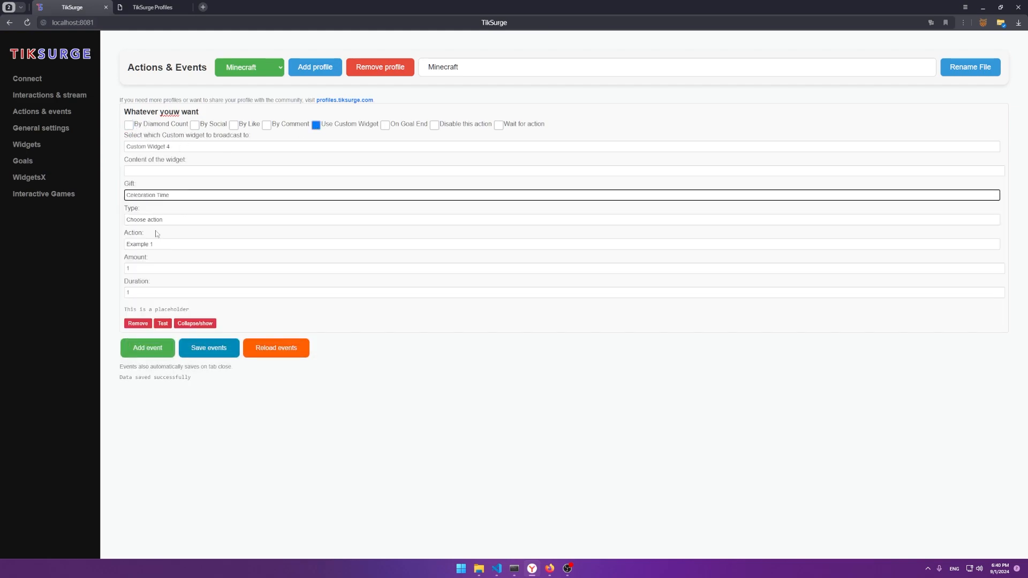
{"action": "left_click", "coordinate": [179, 195]}
{"action": "left_click", "coordinate": [179, 261]}
{"action": "left_click", "coordinate": [169, 148]}
{"action": "left_click", "coordinate": [123, 212]}
{"action": "left_click", "coordinate": [143, 196]}
{"action": "left_click", "coordinate": [153, 228]}
Step: Switch to a diamond count trigger with the second comparison set to Equal to
{"action": "left_click", "coordinate": [215, 125]}
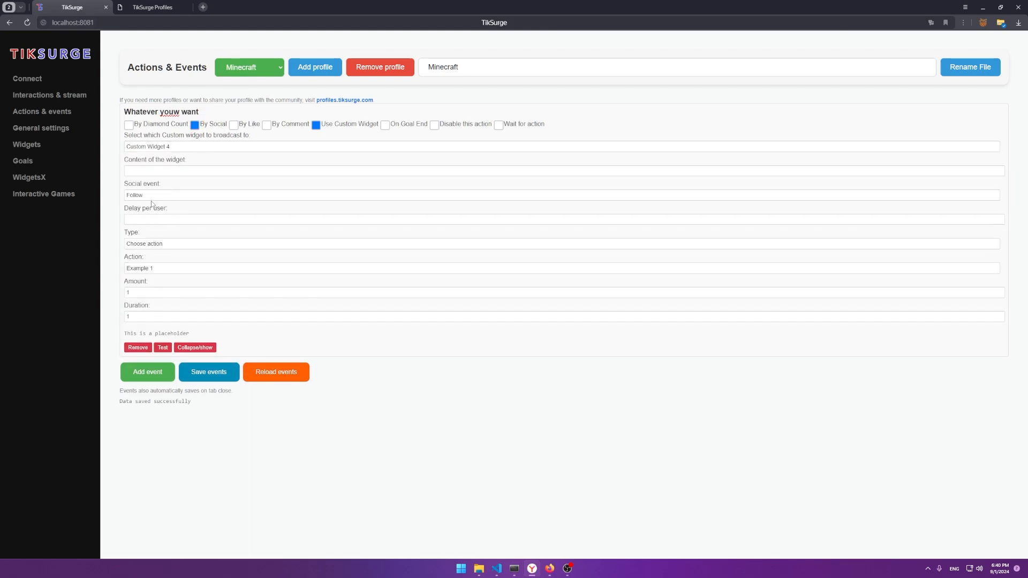
{"action": "left_click", "coordinate": [195, 125]}
{"action": "left_click", "coordinate": [128, 125]}
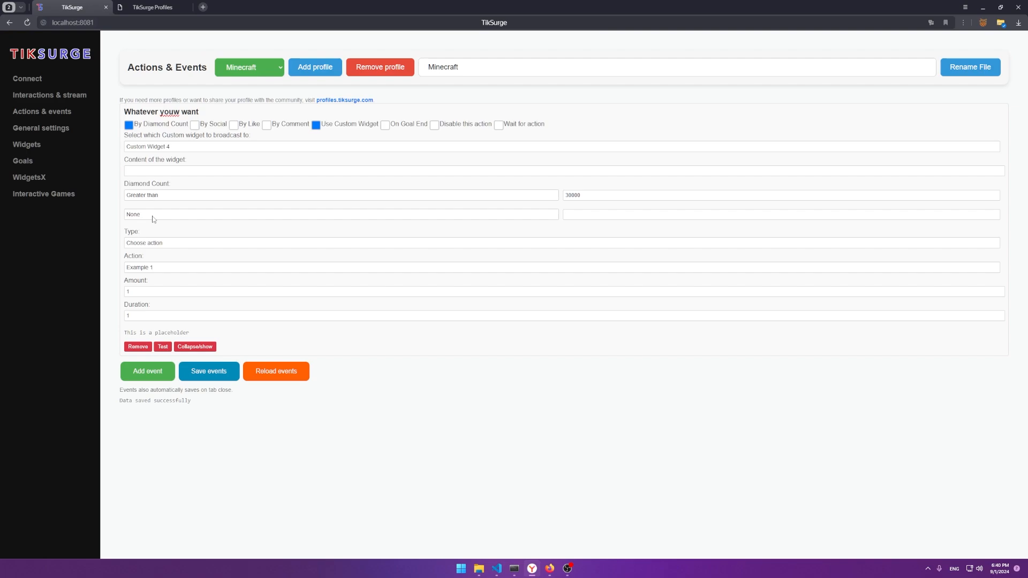
{"action": "left_click", "coordinate": [138, 242]}
{"action": "left_click", "coordinate": [185, 214]}
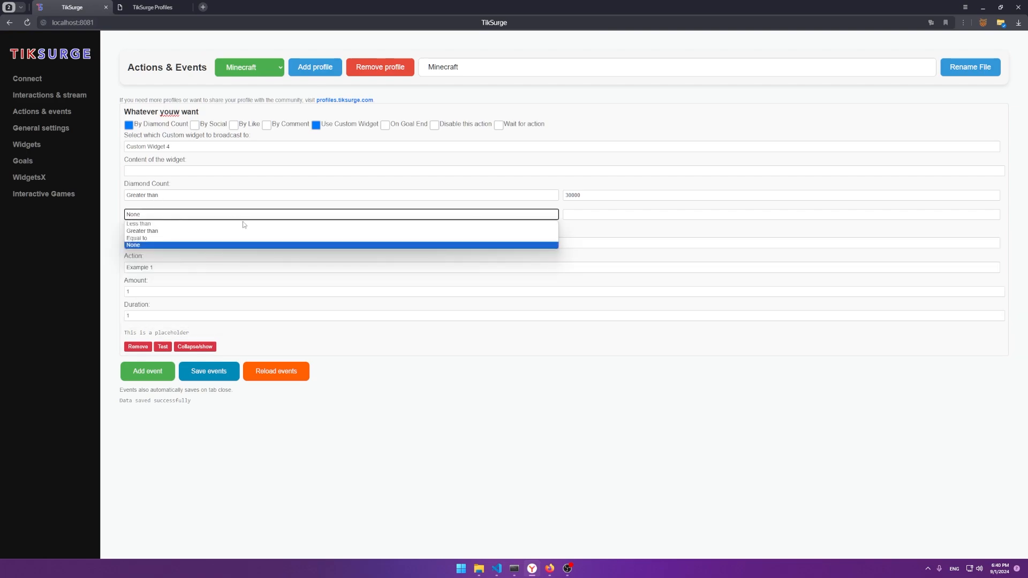
{"action": "left_click", "coordinate": [184, 237]}
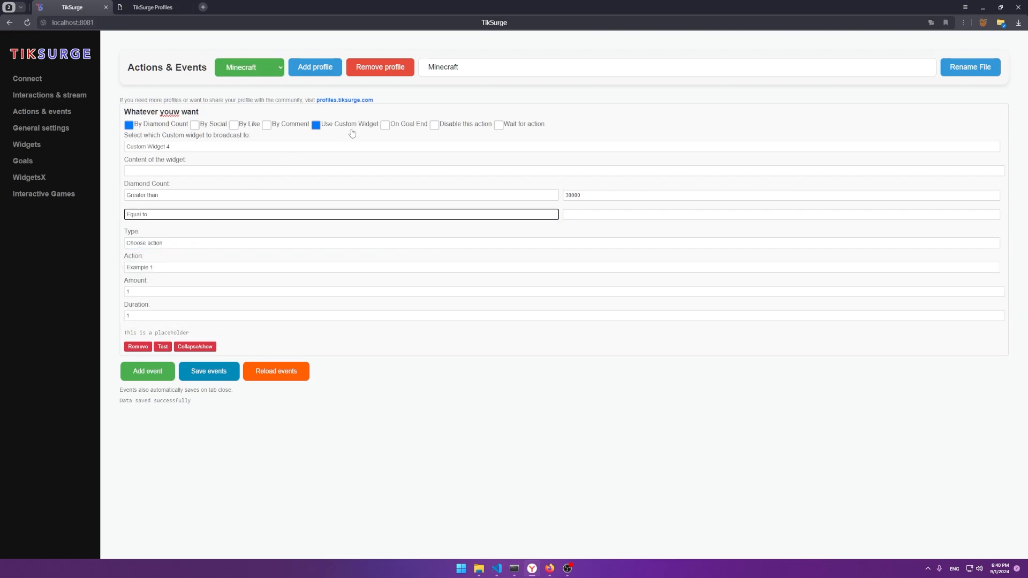
Step: Turn off custom widget broadcasting and diamond count, and trigger on goal end instead
{"action": "left_click", "coordinate": [242, 128]}
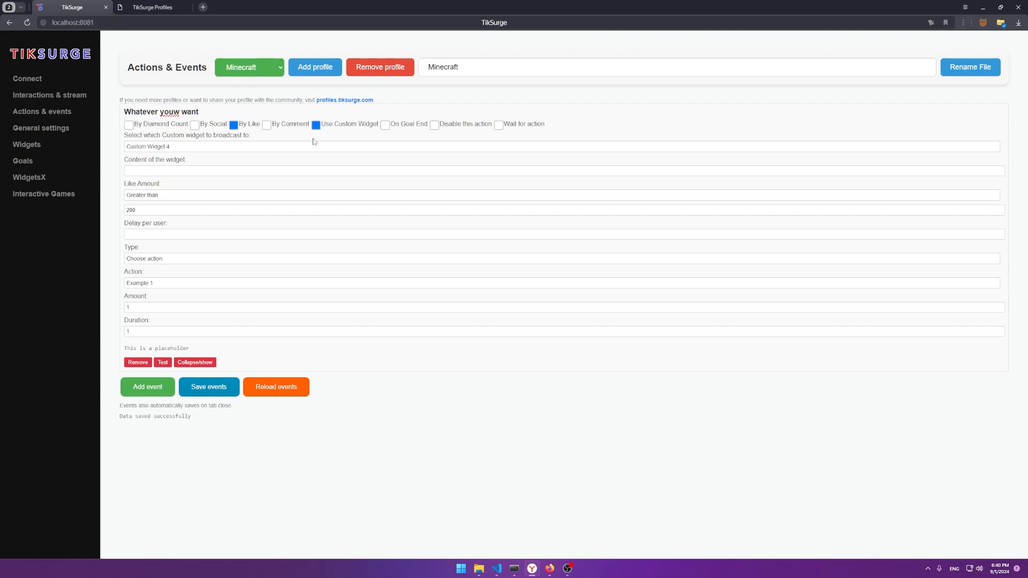
{"action": "left_click", "coordinate": [129, 125]}
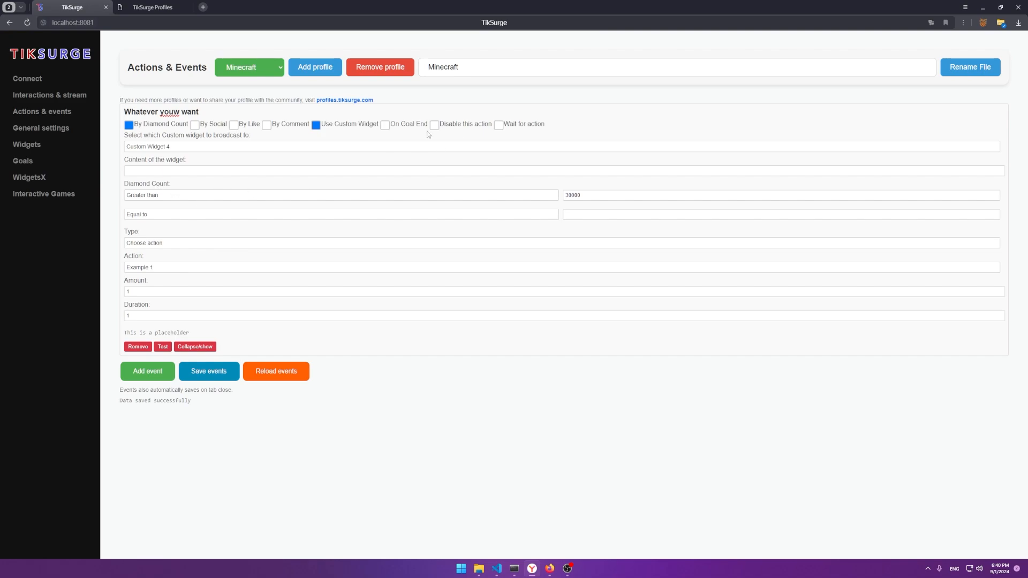
{"action": "left_click", "coordinate": [316, 126]}
{"action": "left_click", "coordinate": [130, 126]}
{"action": "left_click", "coordinate": [385, 125]}
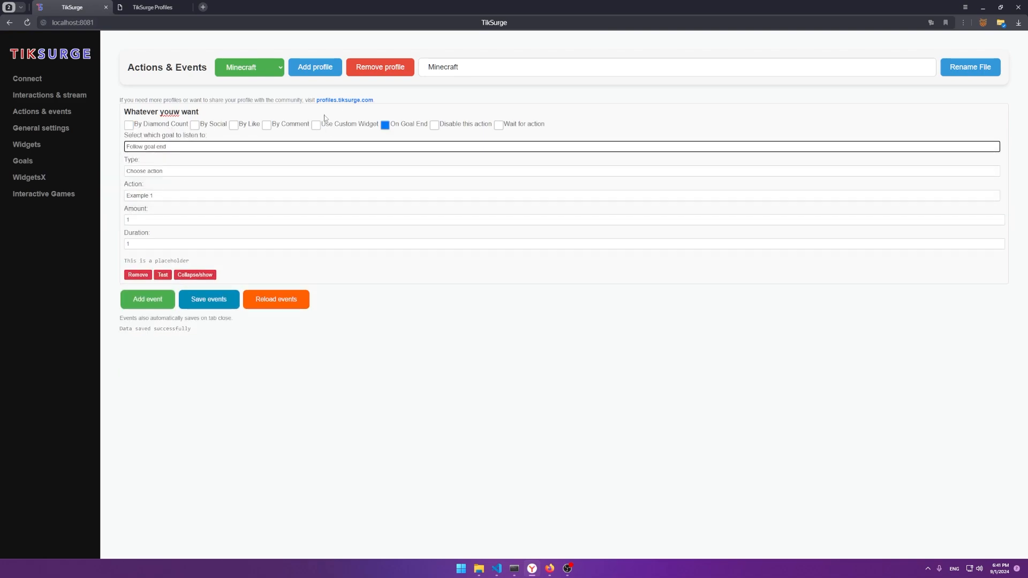
{"action": "left_click", "coordinate": [60, 160]}
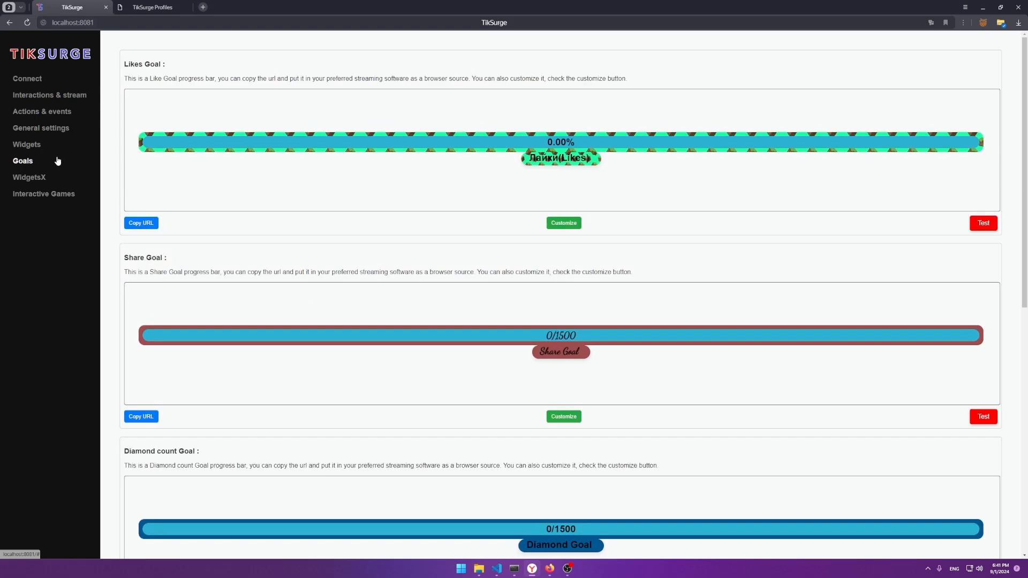
{"action": "scroll", "coordinate": [599, 325], "scroll_direction": "down", "scroll_amount": 3}
{"action": "scroll", "coordinate": [599, 325], "scroll_direction": "down", "scroll_amount": 1}
{"action": "scroll", "coordinate": [638, 409], "scroll_direction": "up", "scroll_amount": 4}
{"action": "left_click", "coordinate": [980, 231]}
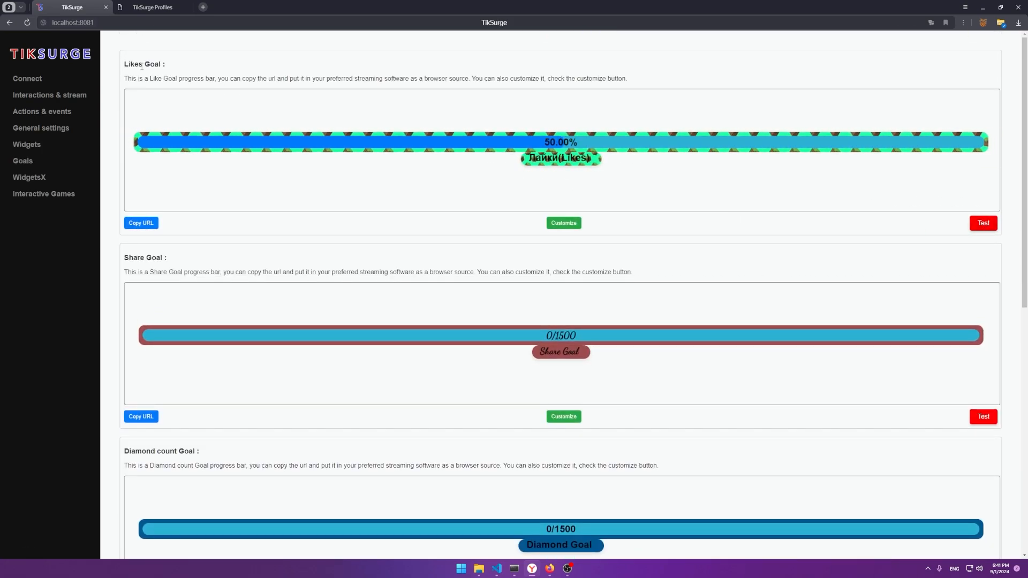
{"action": "left_click", "coordinate": [28, 114]}
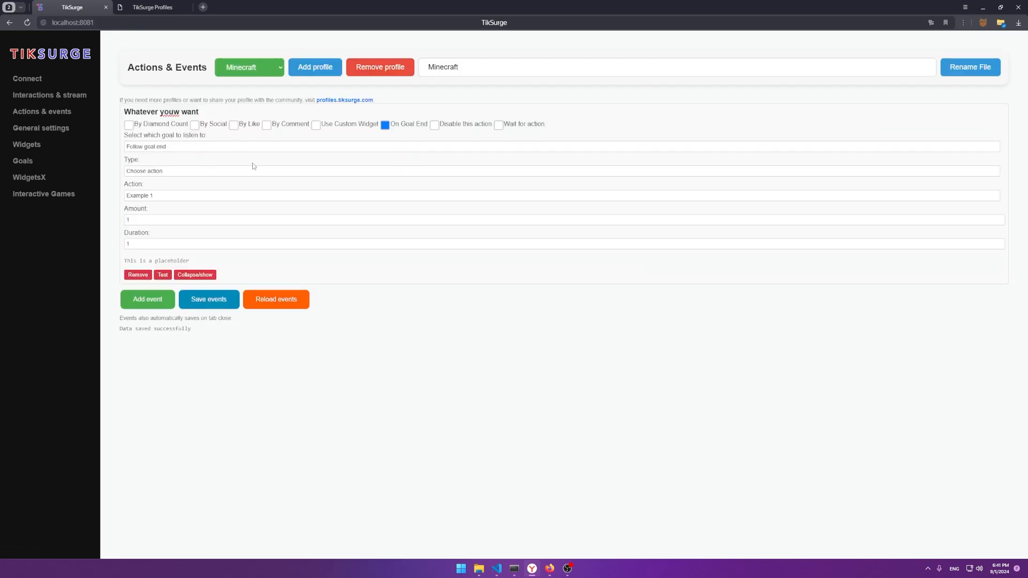
Step: Keep Follow goal end, disable the event, and clear the On Goal End trigger
{"action": "left_click", "coordinate": [158, 171]}
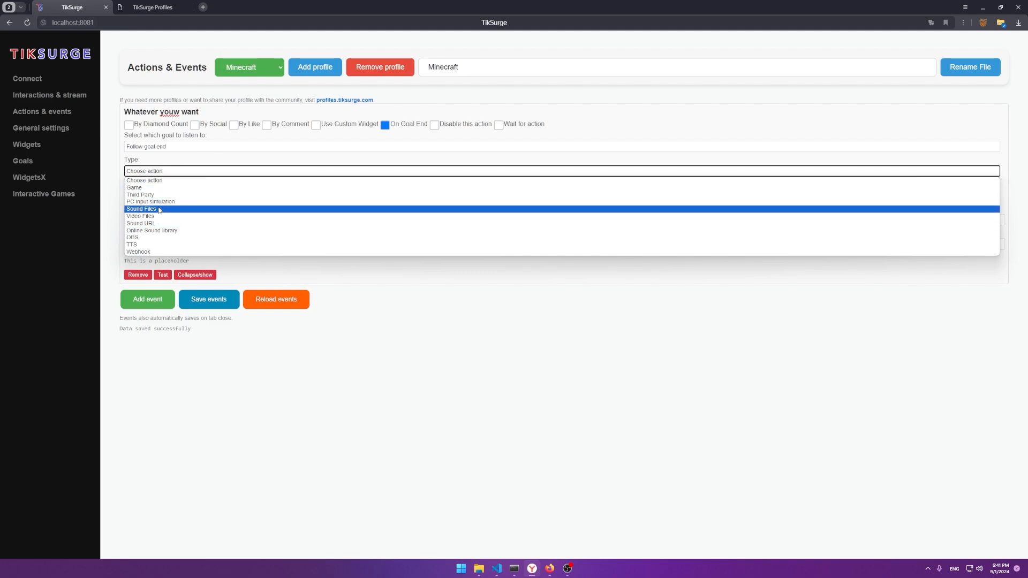
{"action": "left_click", "coordinate": [136, 187]}
{"action": "left_click", "coordinate": [138, 148]}
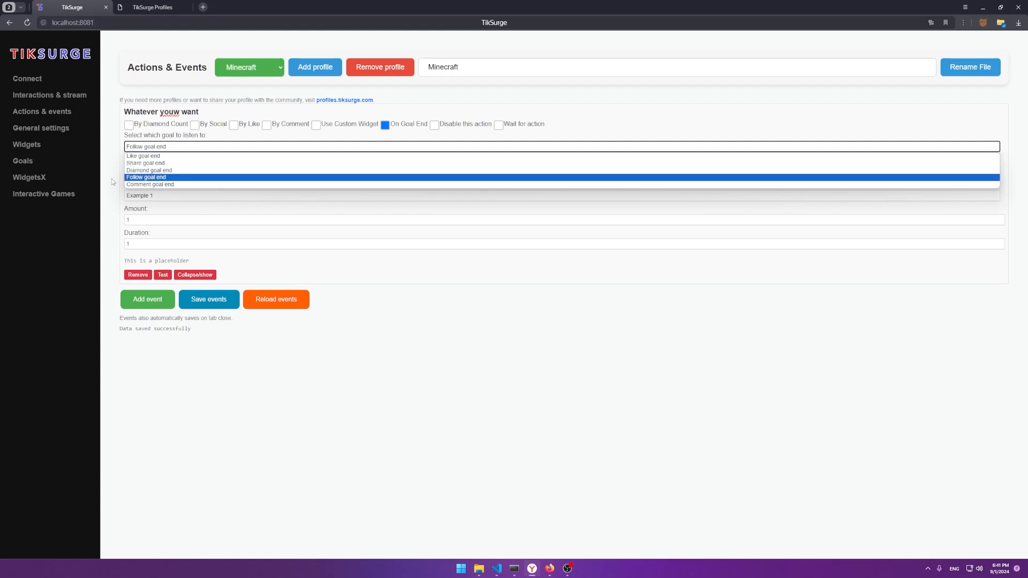
{"action": "left_click", "coordinate": [135, 177]}
{"action": "left_click", "coordinate": [434, 126]}
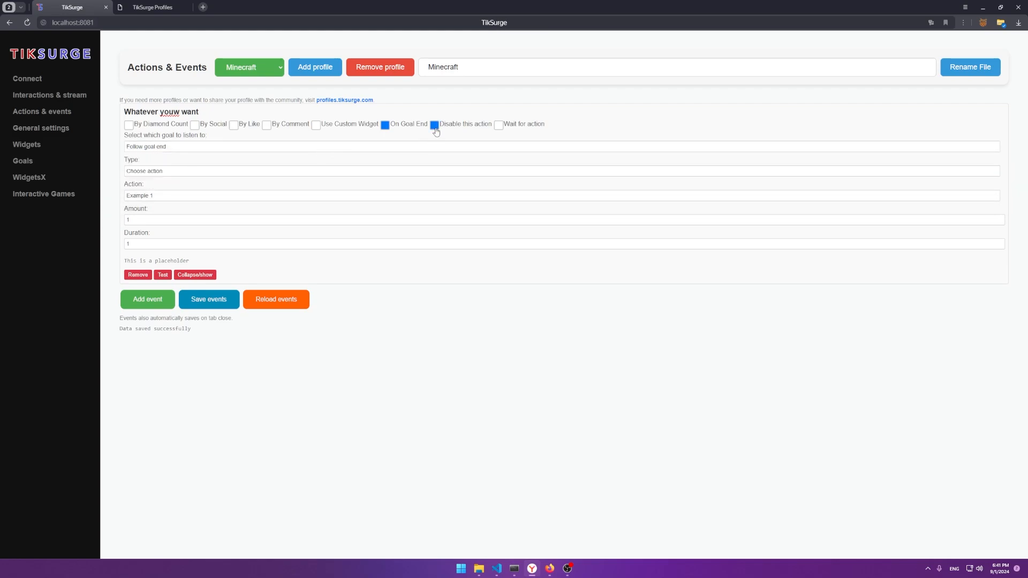
{"action": "left_click", "coordinate": [386, 126]}
Step: Re-enable the event, fix its title to 'Whatever you want', and turn on Wait for action
{"action": "left_click", "coordinate": [439, 125]}
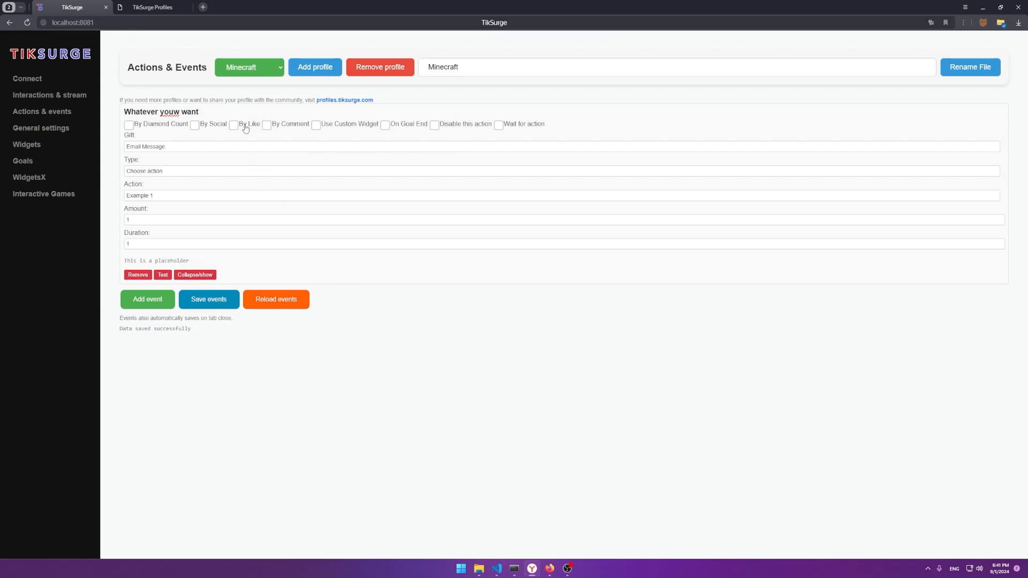
{"action": "double_click", "coordinate": [189, 112]}
{"action": "key", "text": "BackSpace"}
{"action": "key", "text": "BackSpace"}
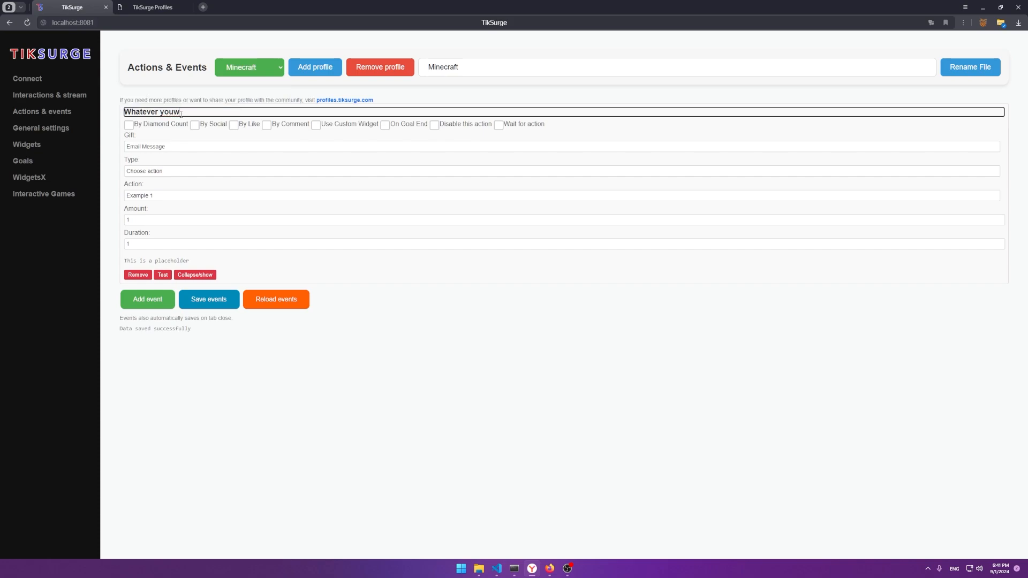
{"action": "type", "text": "want"}
{"action": "key", "text": "Tab"}
{"action": "left_click", "coordinate": [499, 125]}
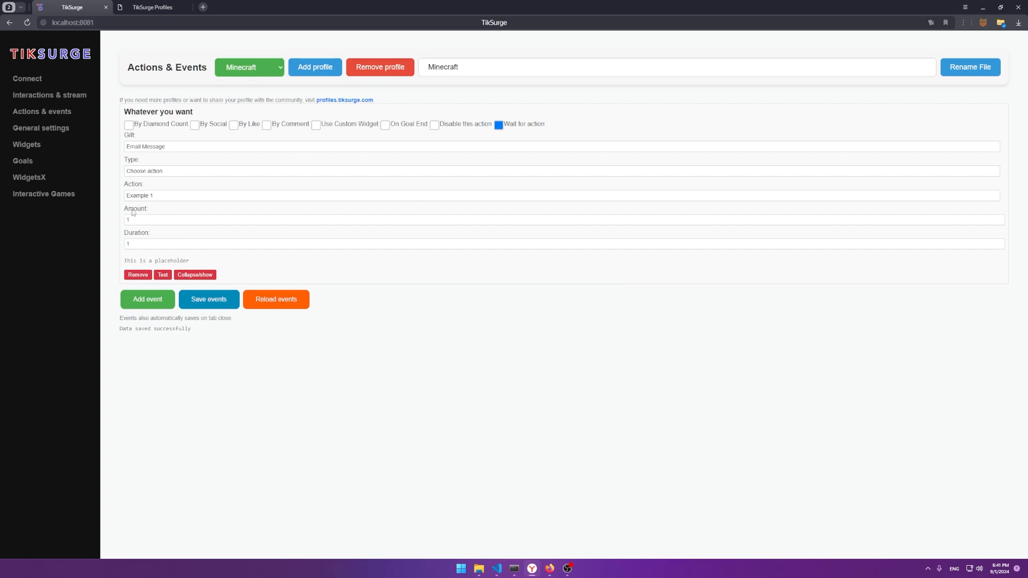
Step: Set the action to Sound Files playing 1.wav, test it, and turn Wait for action off
{"action": "left_click", "coordinate": [157, 170]}
{"action": "left_click", "coordinate": [141, 223]}
{"action": "left_click", "coordinate": [140, 196]}
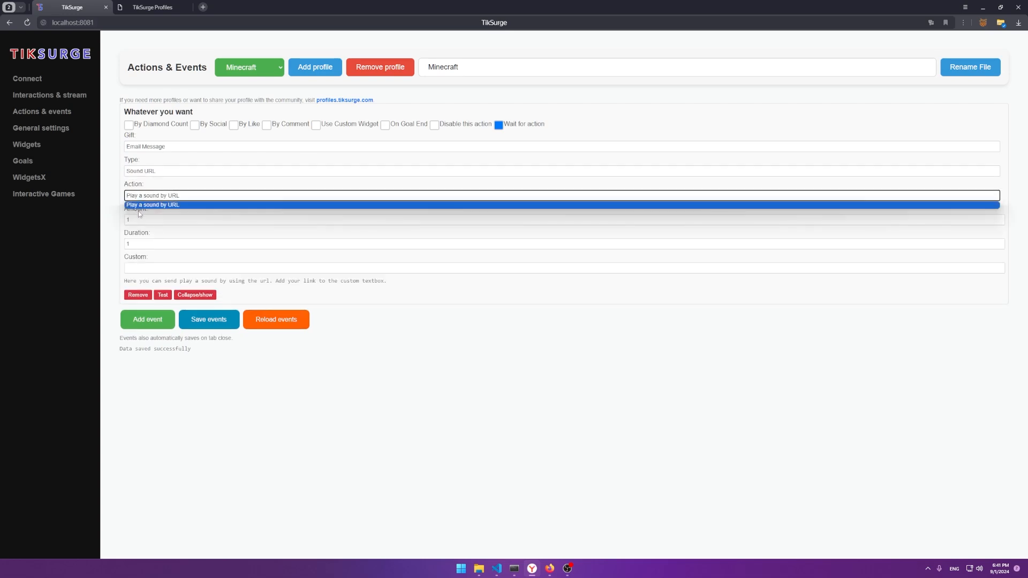
{"action": "left_click", "coordinate": [140, 211]}
{"action": "left_click", "coordinate": [145, 171]}
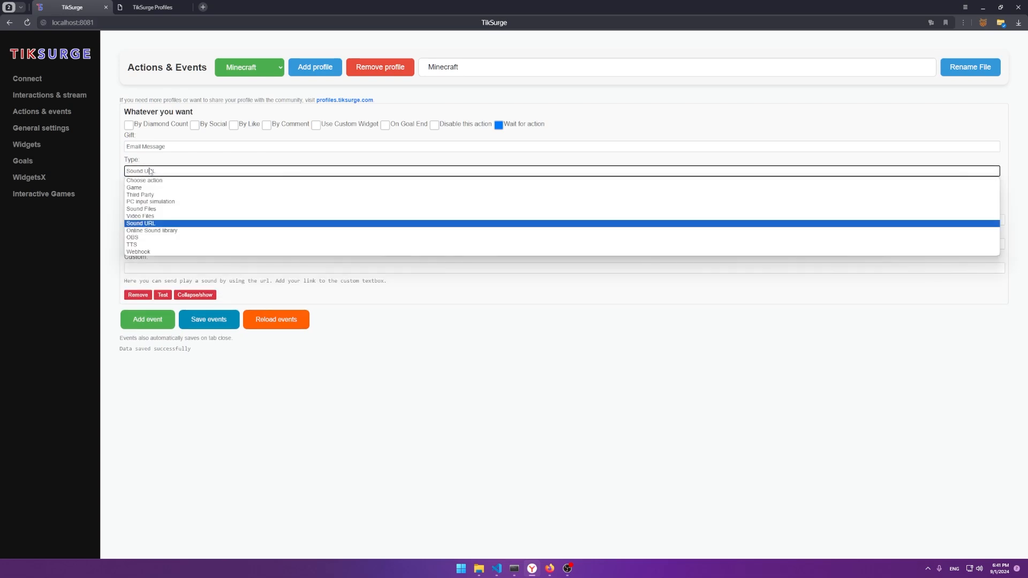
{"action": "left_click", "coordinate": [152, 208]}
{"action": "left_click", "coordinate": [161, 275]}
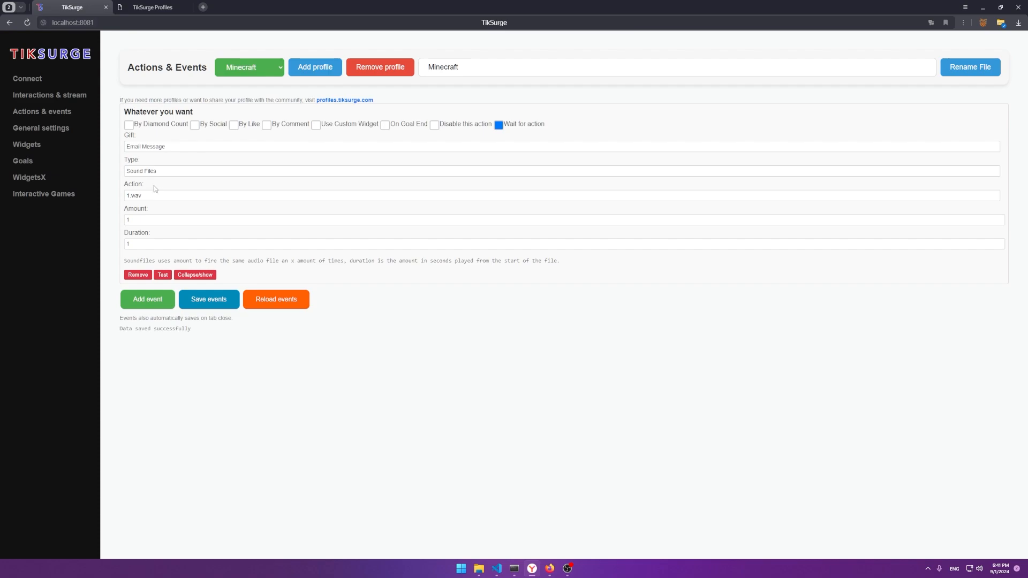
{"action": "left_click", "coordinate": [500, 127]}
Step: Set the event's gift to TikTok, leaving By Diamond Count unchecked
{"action": "left_click", "coordinate": [164, 146]}
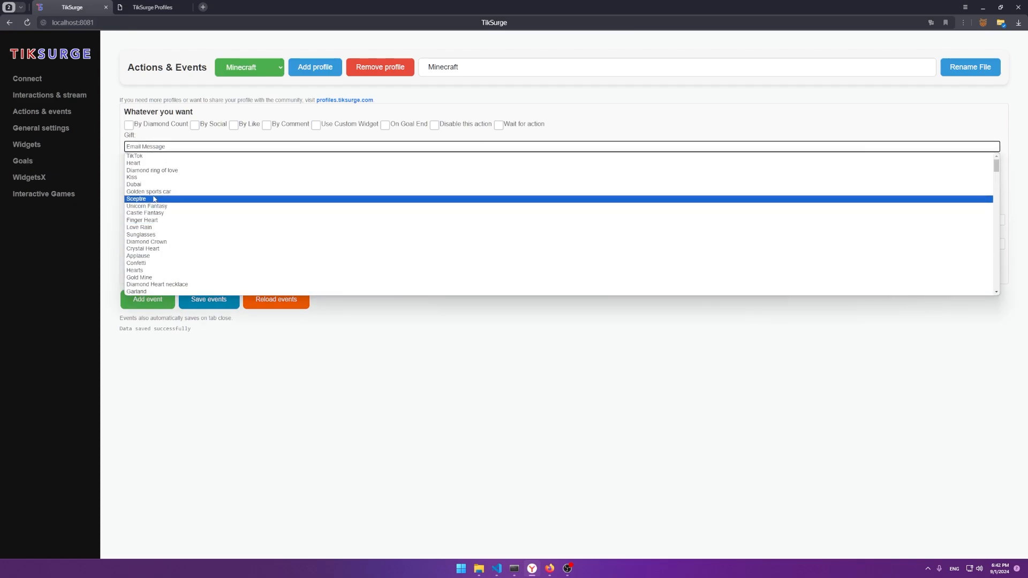
{"action": "left_click", "coordinate": [134, 156]}
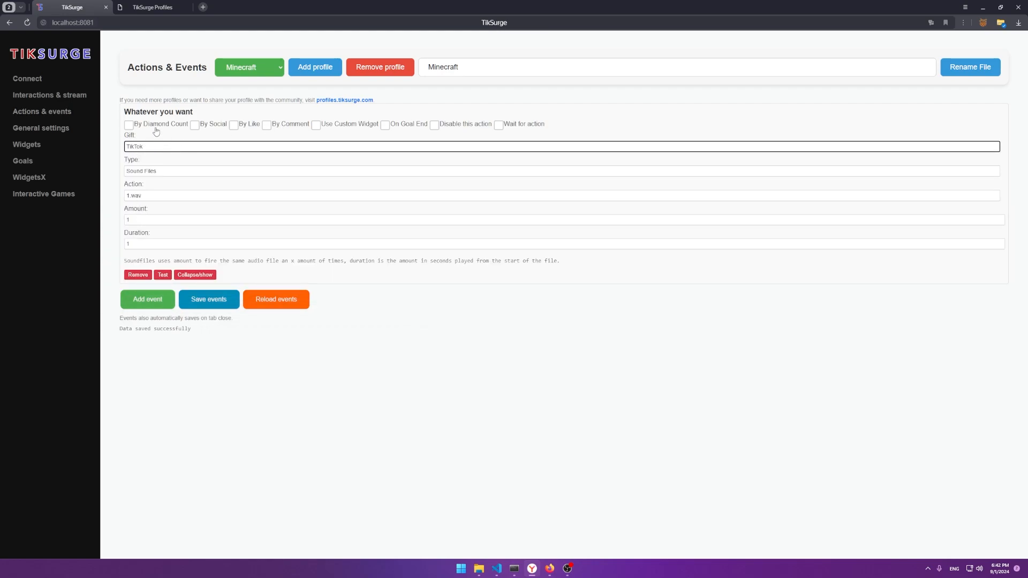
{"action": "left_click", "coordinate": [129, 125]}
{"action": "left_click", "coordinate": [129, 125]}
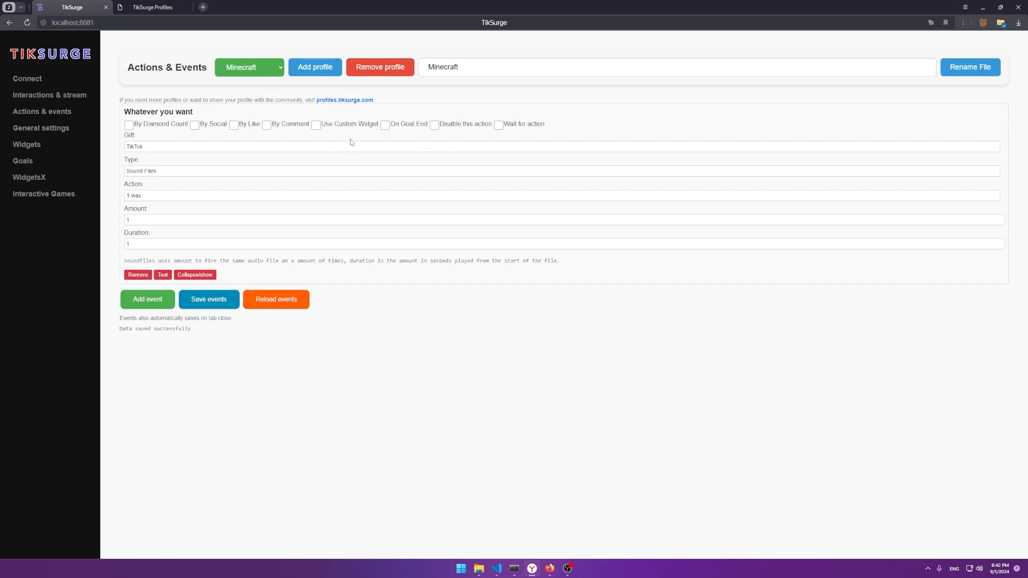
Step: Make the action a Game action for Eldenring, first picking Spawn Tree sentinal
{"action": "left_click", "coordinate": [128, 172]}
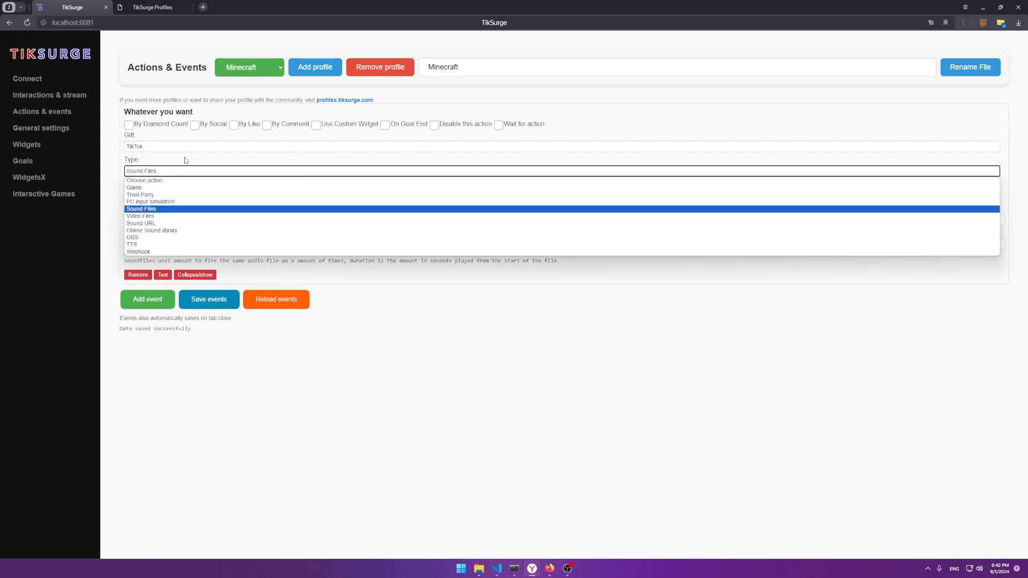
{"action": "left_click", "coordinate": [120, 178]}
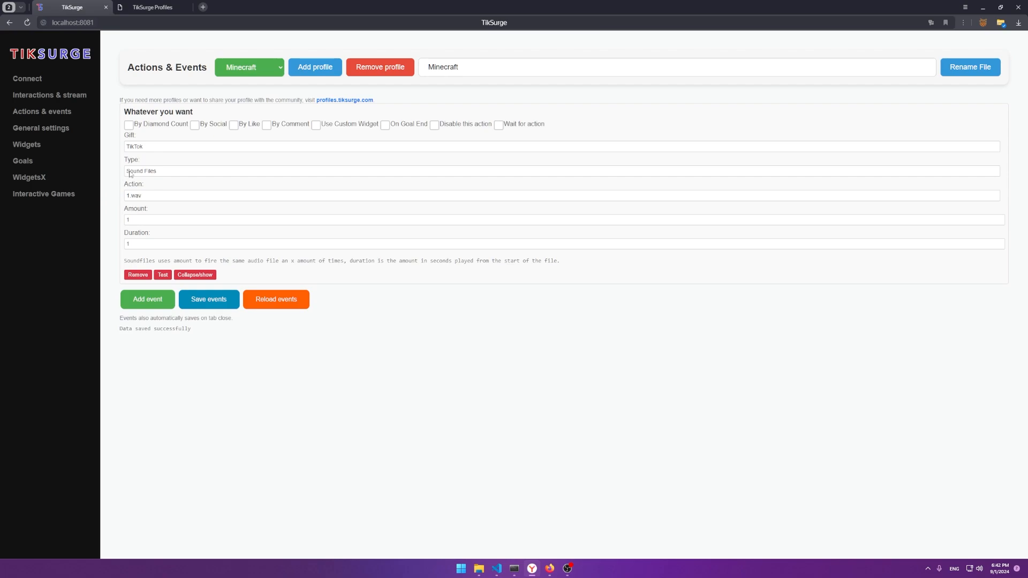
{"action": "left_click", "coordinate": [134, 172]}
{"action": "left_click", "coordinate": [144, 187]}
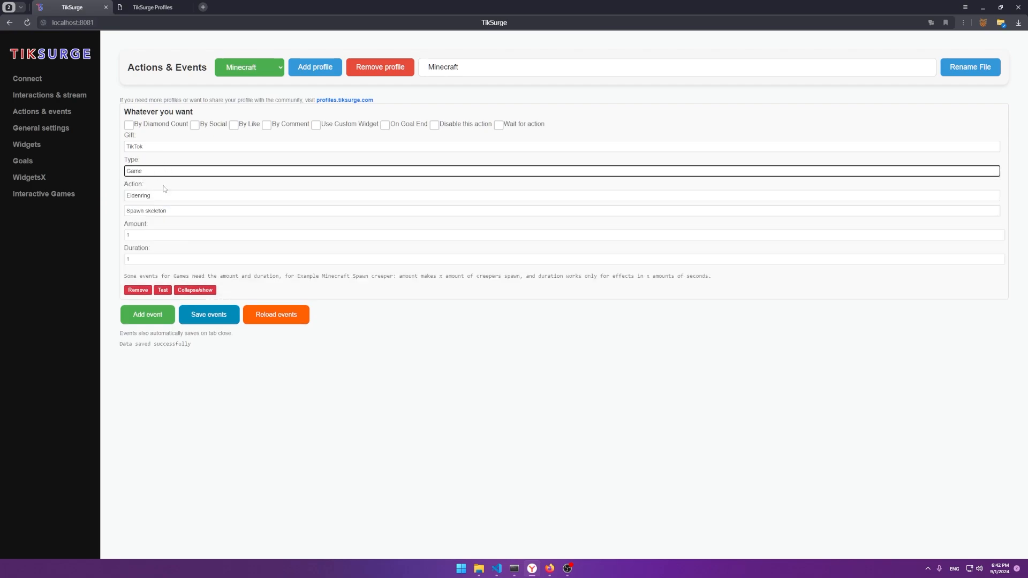
{"action": "left_click", "coordinate": [150, 196]}
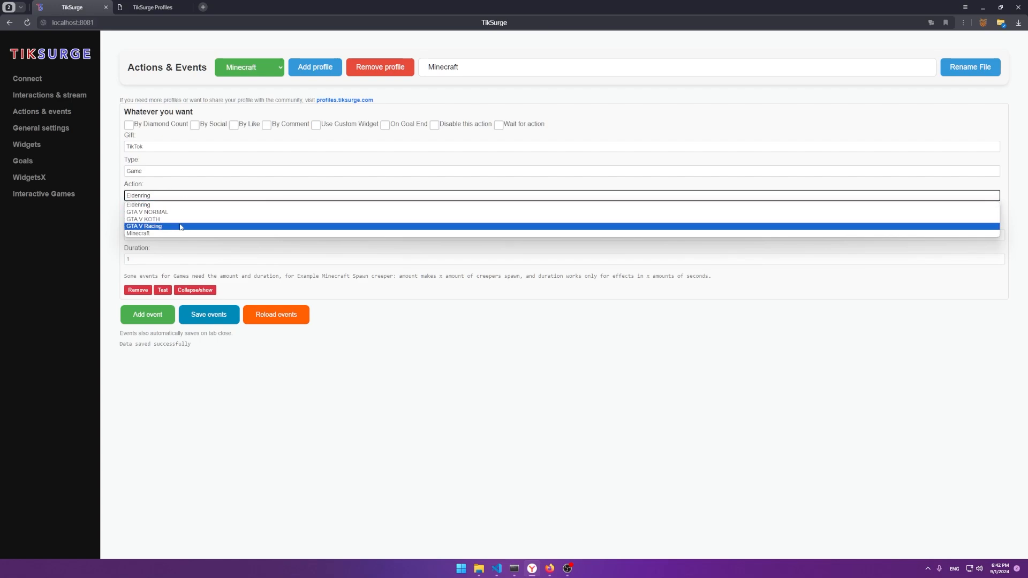
{"action": "left_click", "coordinate": [165, 206]}
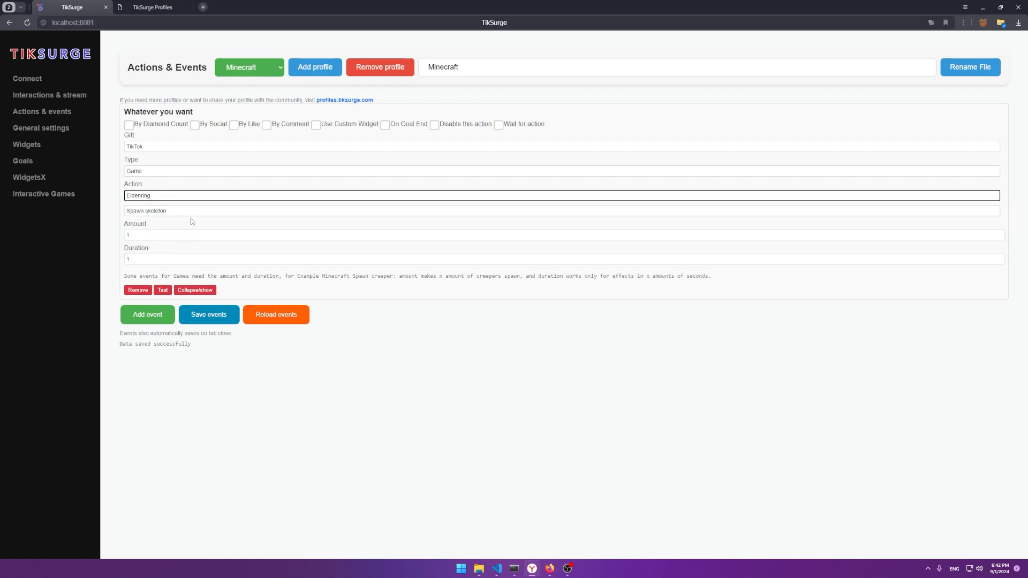
{"action": "left_click", "coordinate": [192, 211]}
{"action": "scroll", "coordinate": [179, 320], "scroll_direction": "down", "scroll_amount": 1}
{"action": "left_click", "coordinate": [180, 319]}
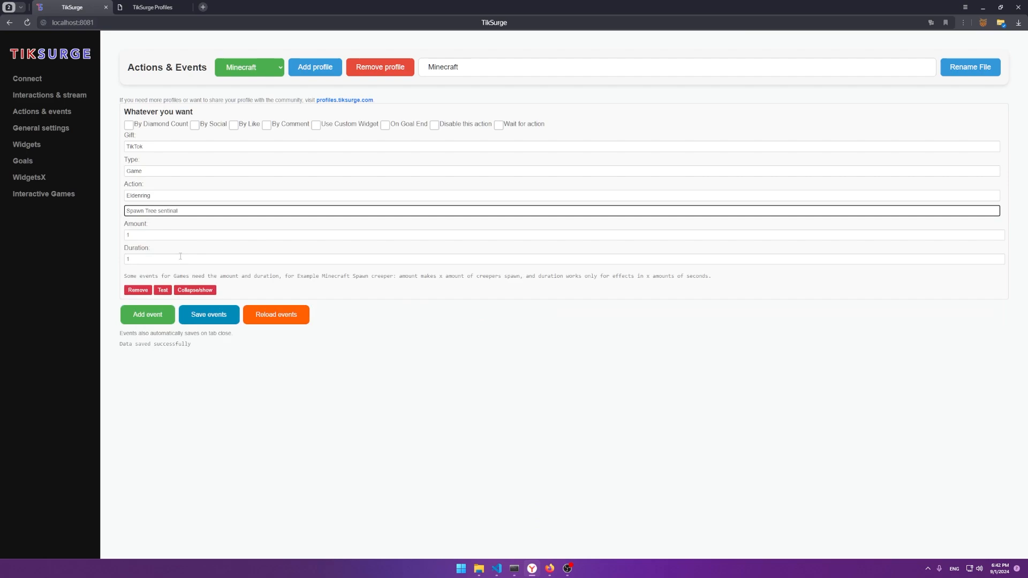
Step: Launch ELDEN RING from the system search
{"action": "key", "text": "super"}
{"action": "type", "text": "elden"}
{"action": "key", "text": "Return"}
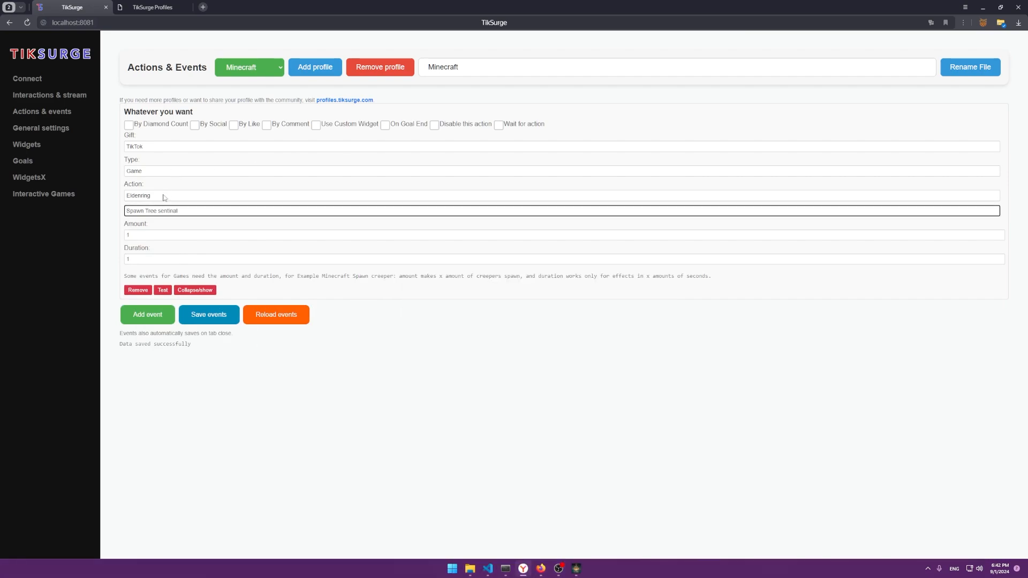
Step: Choose Eldenring's Spawn Maliketh and test the spawn in the running game
{"action": "left_click", "coordinate": [163, 196]}
{"action": "left_click", "coordinate": [144, 205]}
{"action": "left_click", "coordinate": [149, 209]}
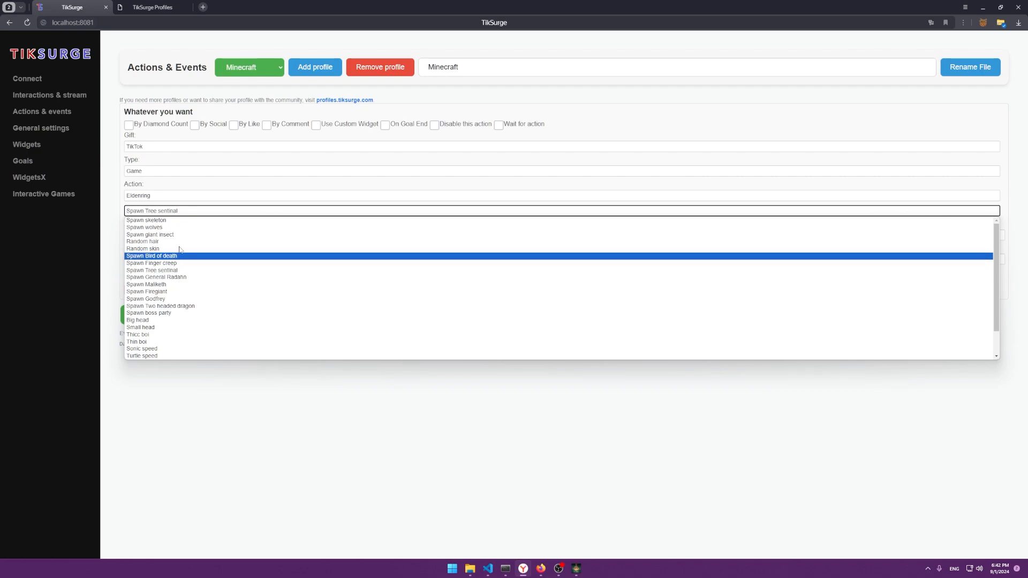
{"action": "left_click", "coordinate": [167, 284]}
{"action": "left_click", "coordinate": [142, 234]}
{"action": "left_click", "coordinate": [138, 259]}
{"action": "left_click", "coordinate": [140, 229]}
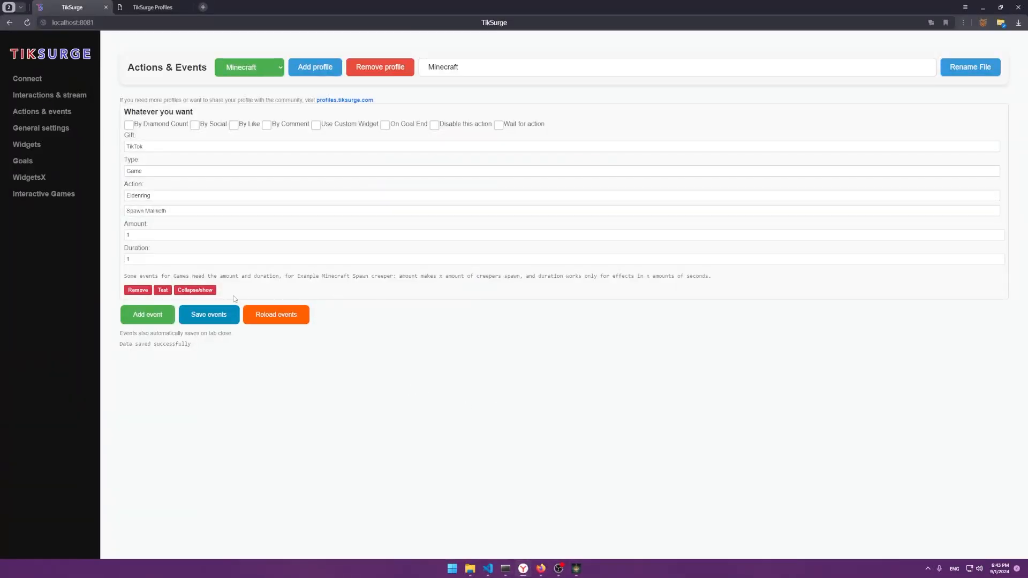
{"action": "left_click", "coordinate": [162, 292]}
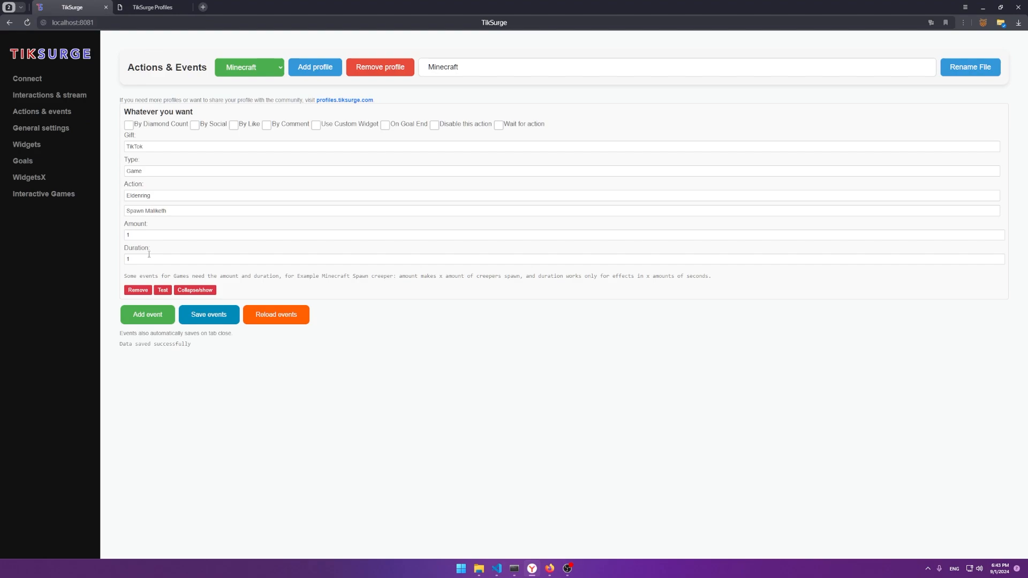
Step: Switch the event type between Third Party and Game, settling on Third Party
{"action": "left_click", "coordinate": [162, 171]}
{"action": "left_click", "coordinate": [141, 180]}
{"action": "left_click", "coordinate": [141, 172]}
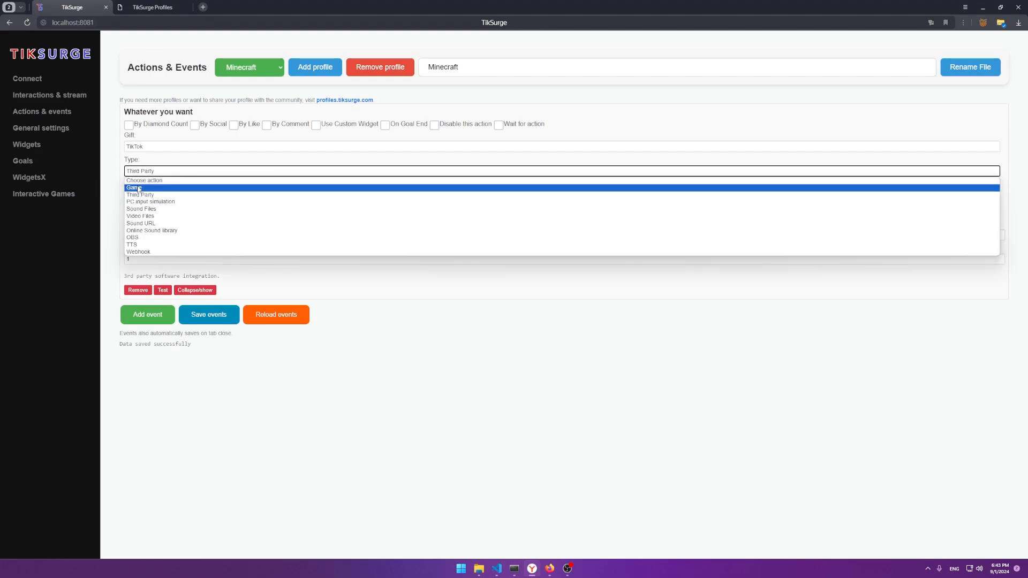
{"action": "left_click", "coordinate": [141, 188]}
{"action": "left_click", "coordinate": [145, 196]}
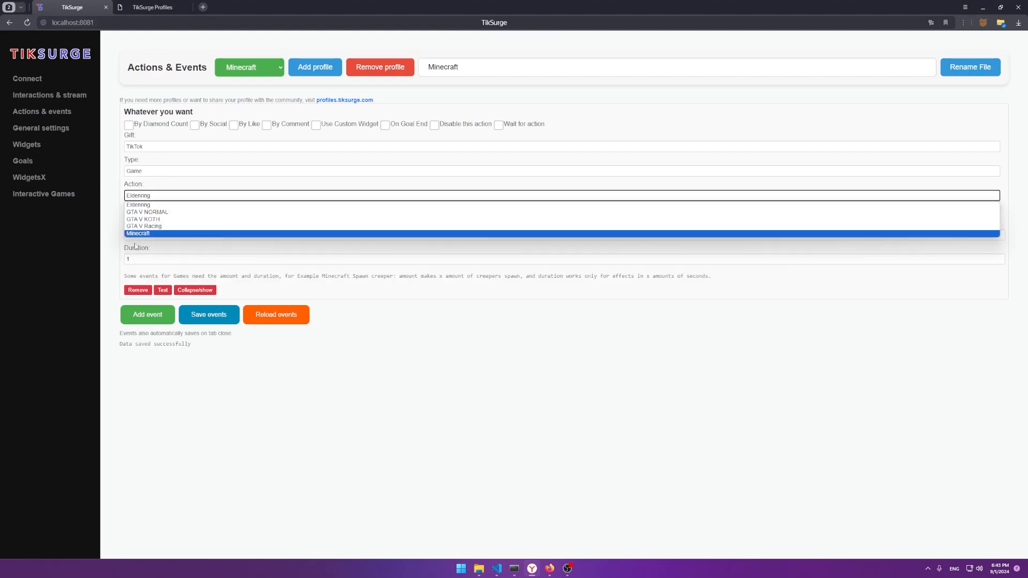
{"action": "left_click", "coordinate": [110, 233]}
{"action": "left_click", "coordinate": [156, 212]}
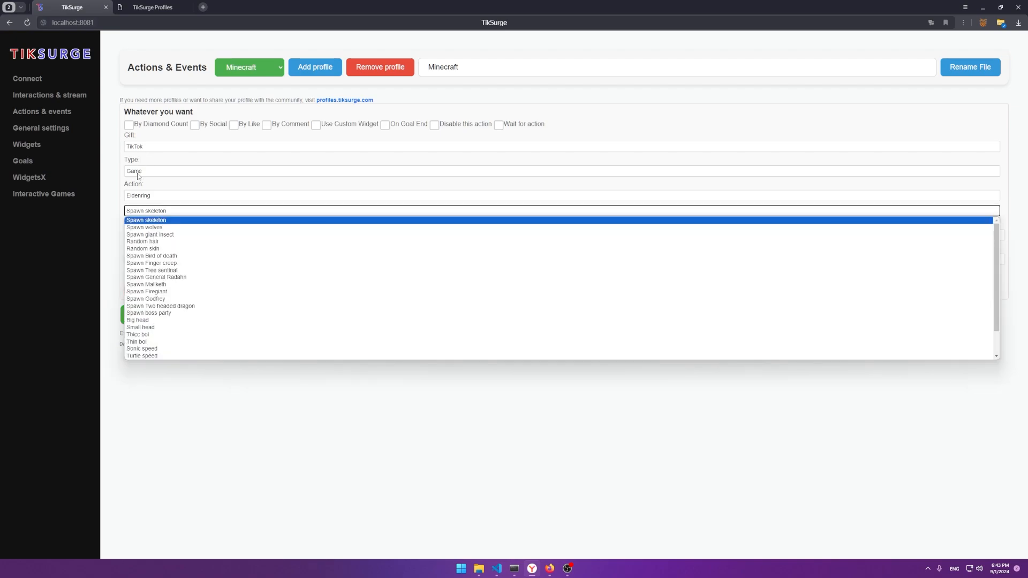
{"action": "left_click", "coordinate": [139, 171]}
{"action": "left_click", "coordinate": [152, 199]}
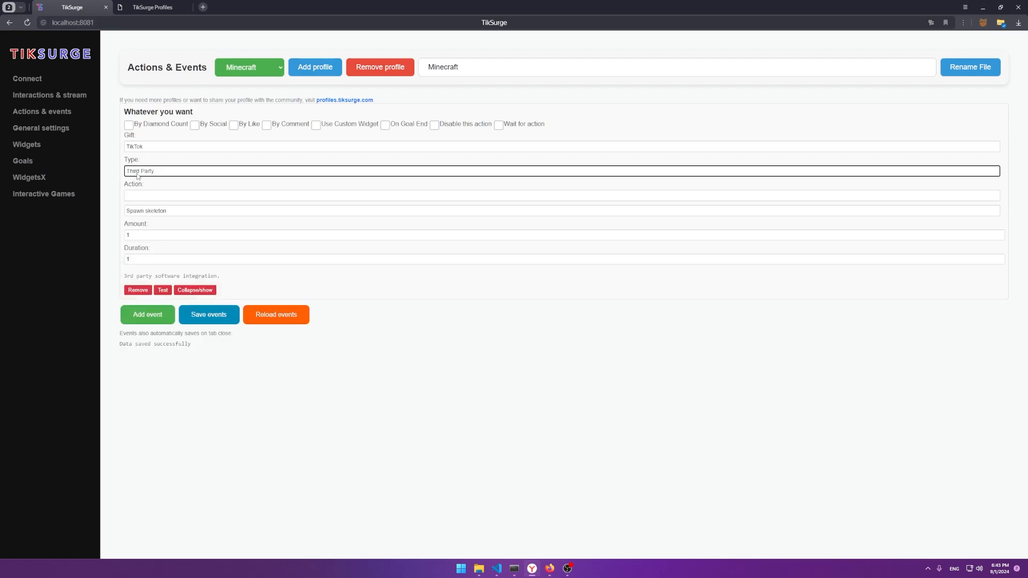
{"action": "left_click", "coordinate": [147, 171]}
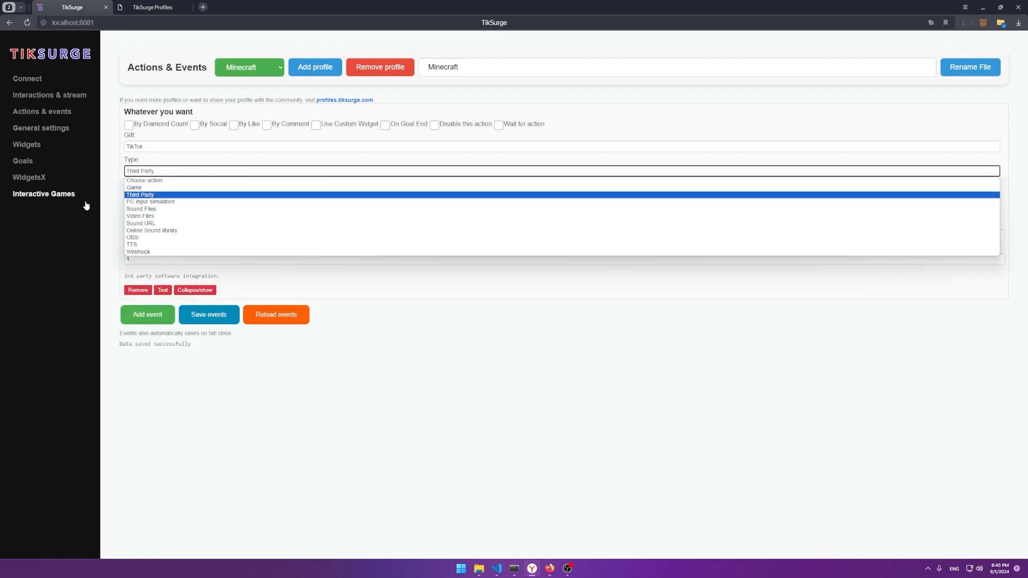
{"action": "left_click", "coordinate": [70, 194]}
Step: Save N:\chaostricks as the Third Party APP dir in General settings
{"action": "left_click", "coordinate": [52, 114]}
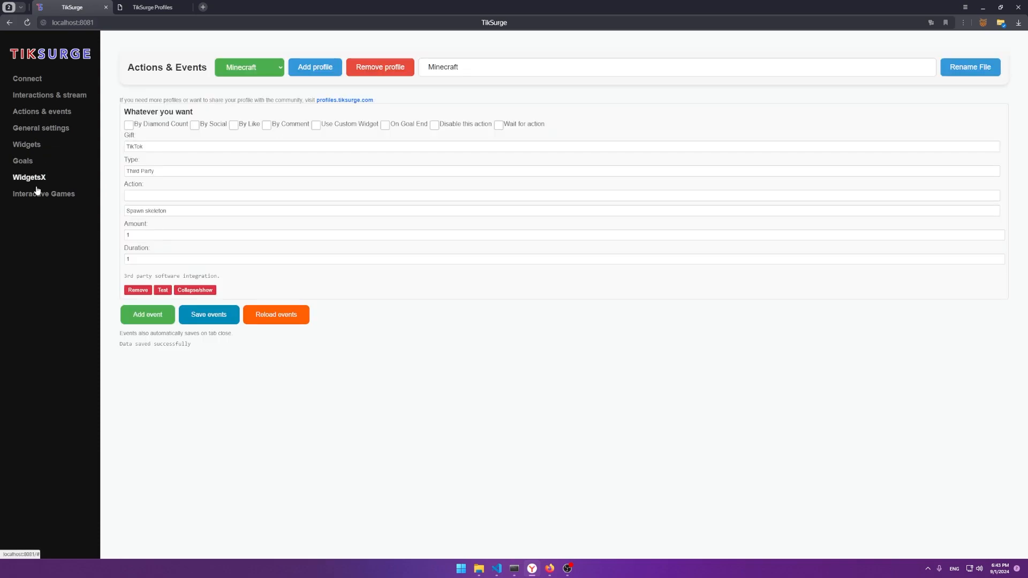
{"action": "left_click", "coordinate": [33, 129]}
{"action": "left_click", "coordinate": [501, 377]}
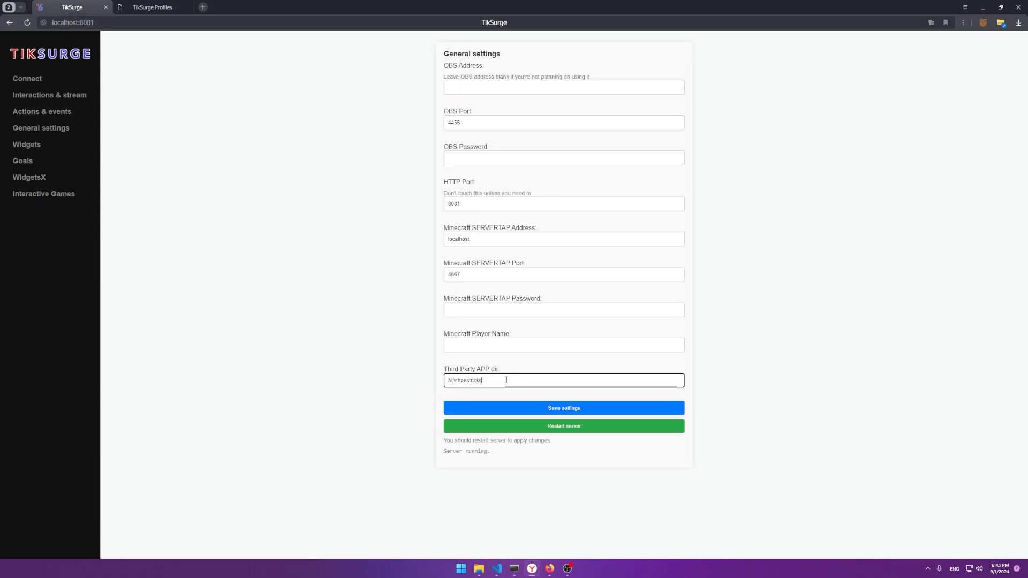
{"action": "triple_click", "coordinate": [449, 379]}
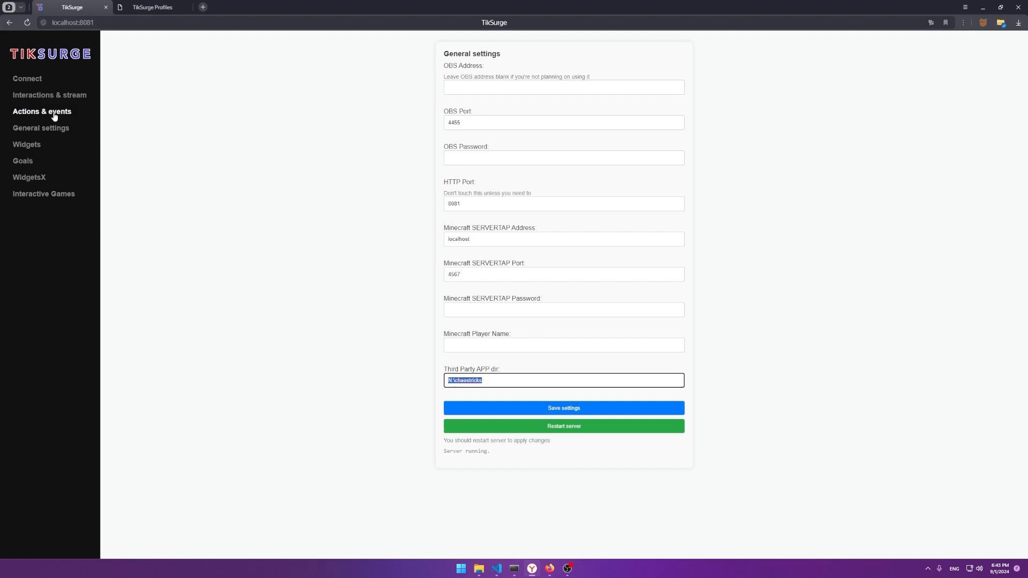
{"action": "left_click", "coordinate": [489, 405]}
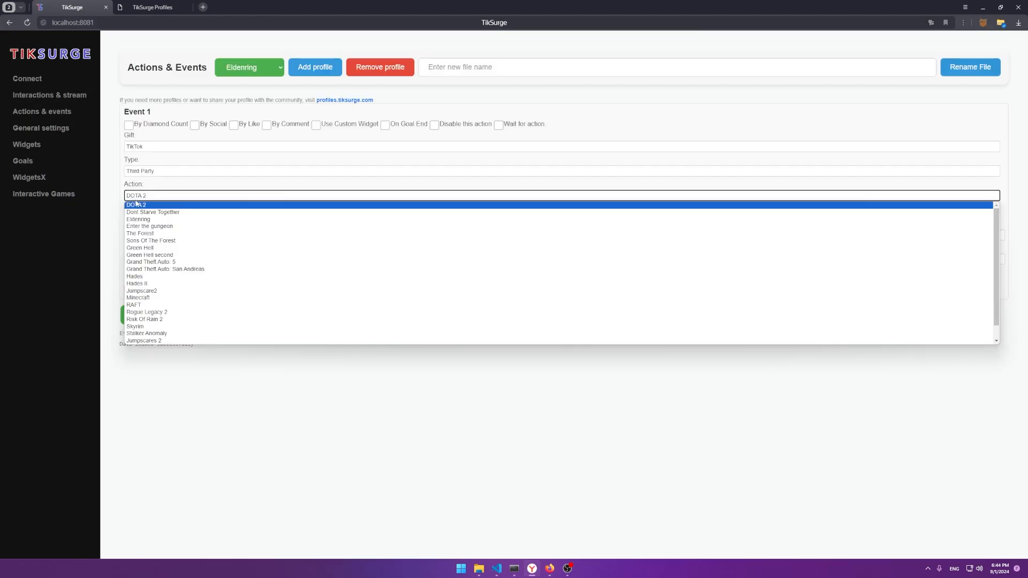
{"action": "scroll", "coordinate": [191, 294], "scroll_direction": "down", "scroll_amount": 1}
Step: Pick RAFT's Stack of Planks as the third-party action
{"action": "left_click", "coordinate": [165, 291]}
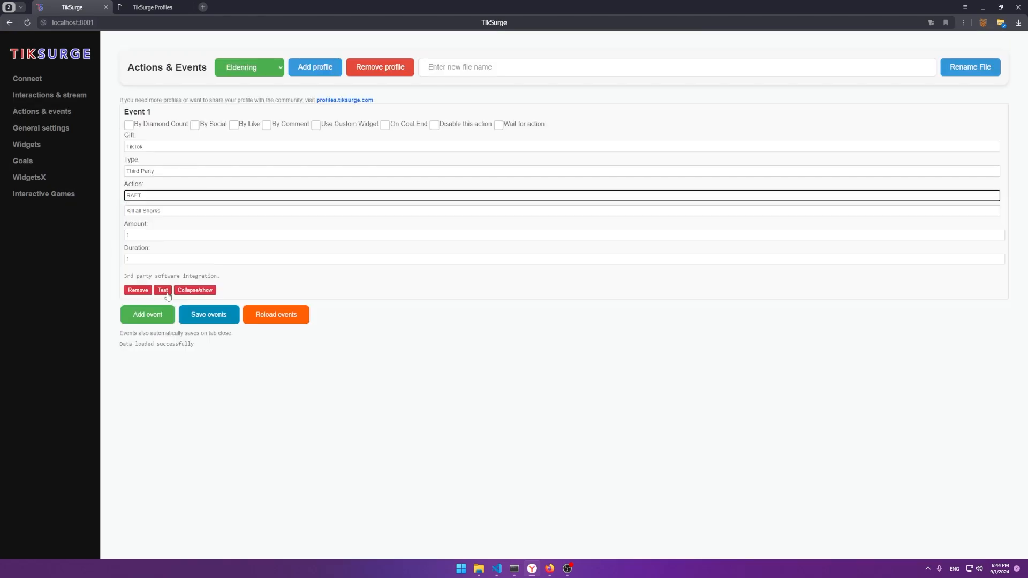
{"action": "left_click", "coordinate": [148, 212]}
{"action": "scroll", "coordinate": [165, 305], "scroll_direction": "down", "scroll_amount": 1}
{"action": "left_click", "coordinate": [164, 313]}
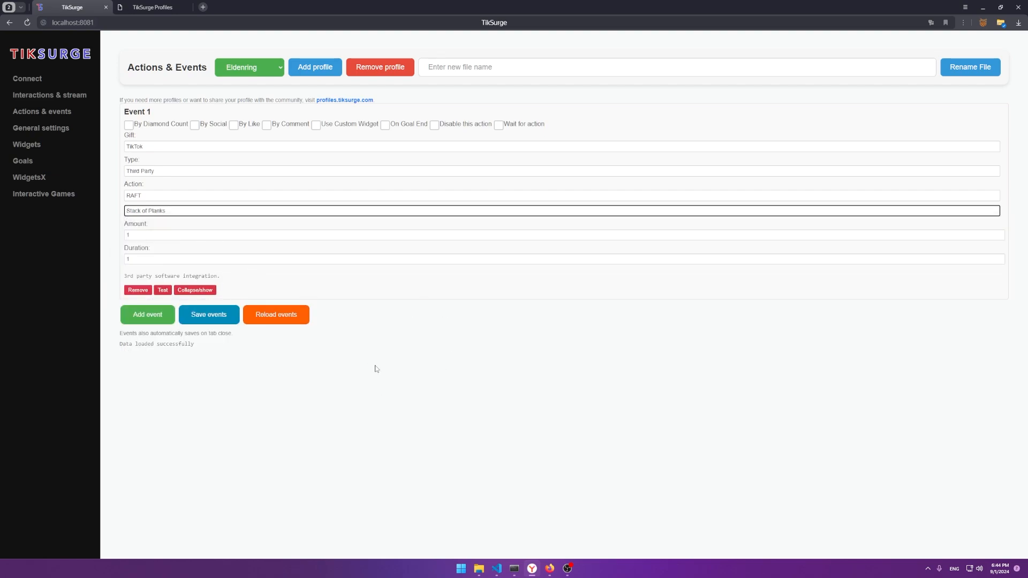
Step: Check the chaostricks folder, then choose Grand Theft Auto: 5's Transform Into an Animal
{"action": "left_click", "coordinate": [479, 570]}
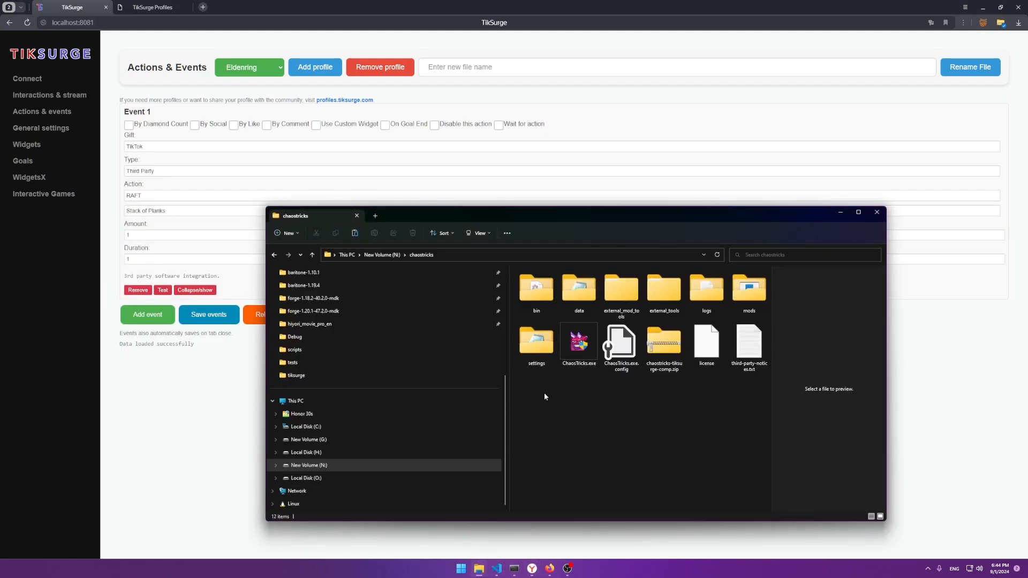
{"action": "left_click", "coordinate": [579, 344]}
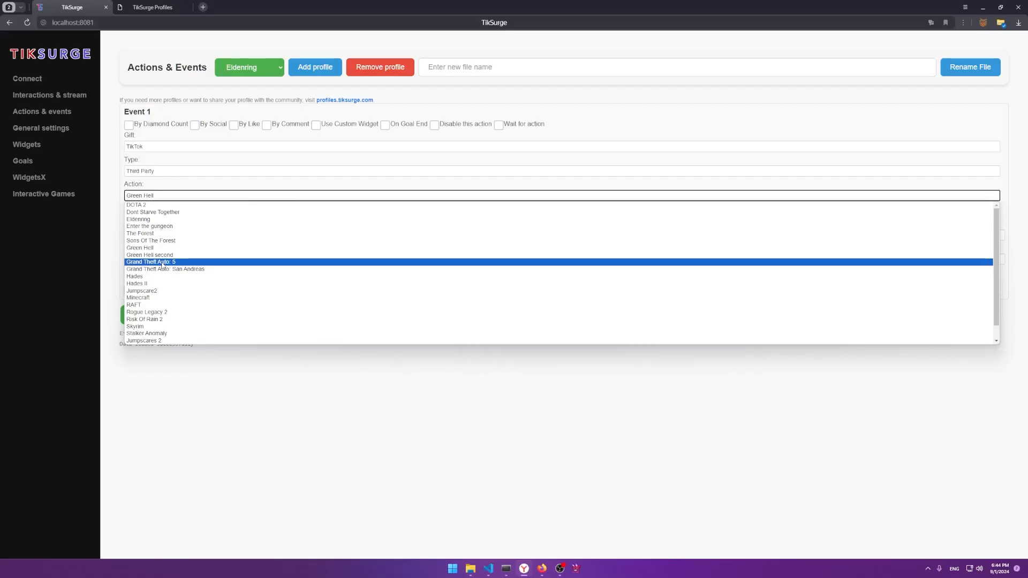
{"action": "left_click", "coordinate": [161, 266]}
{"action": "left_click", "coordinate": [163, 211]}
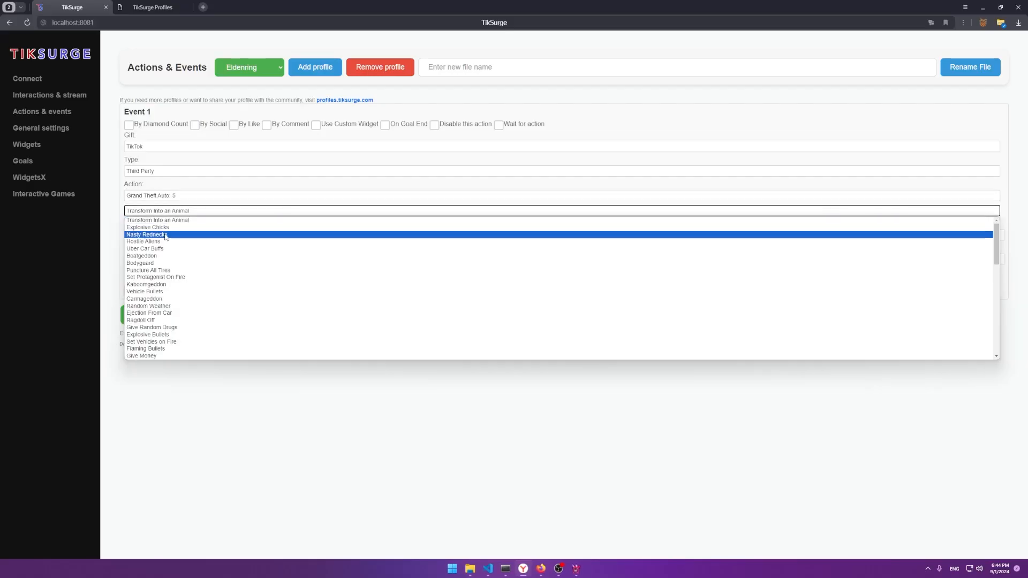
{"action": "left_click", "coordinate": [161, 220]}
Step: Open Chaos Tricks, review the Duration and Amount values, then close Chaos Tricks
{"action": "left_click", "coordinate": [575, 568]}
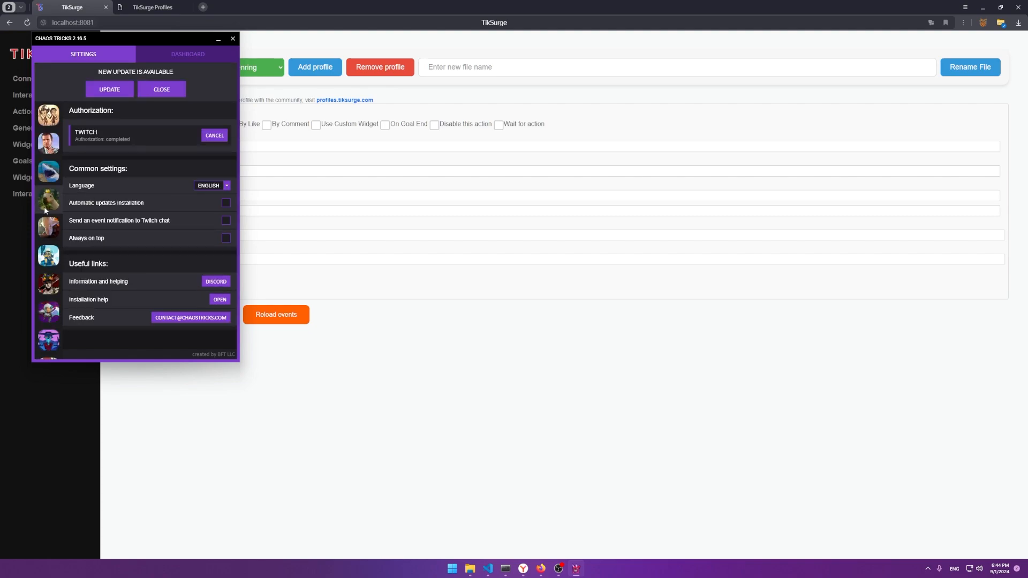
{"action": "left_click", "coordinate": [260, 409]}
{"action": "left_click", "coordinate": [136, 261]}
{"action": "left_click", "coordinate": [137, 235]}
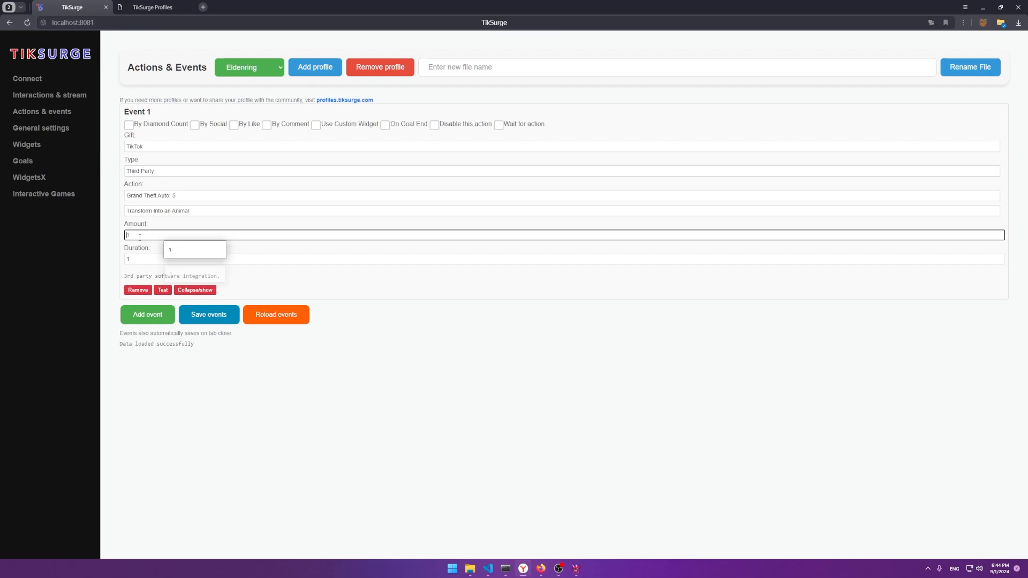
{"action": "left_click", "coordinate": [575, 568]}
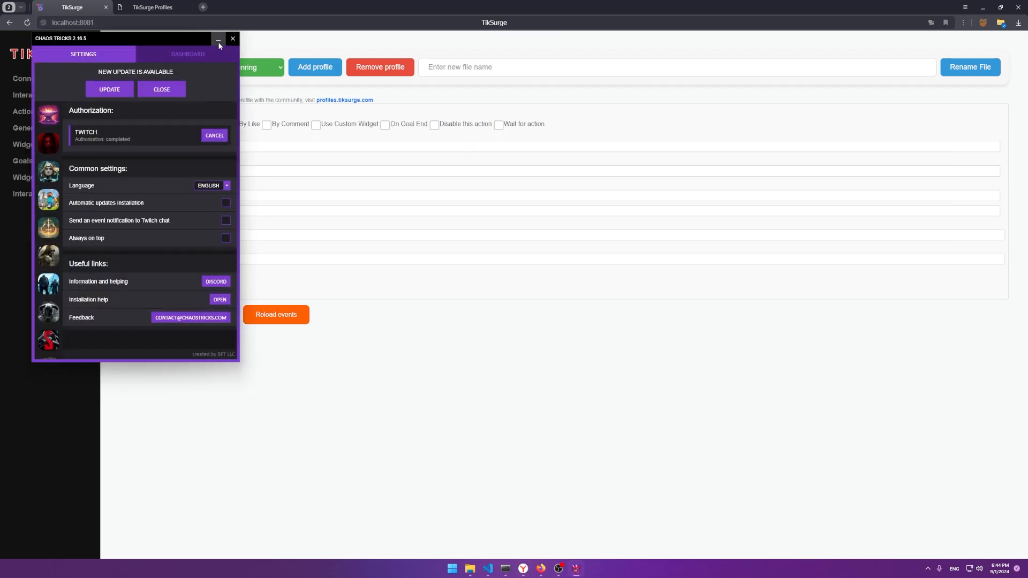
{"action": "left_click", "coordinate": [232, 39]}
{"action": "left_click", "coordinate": [142, 171]}
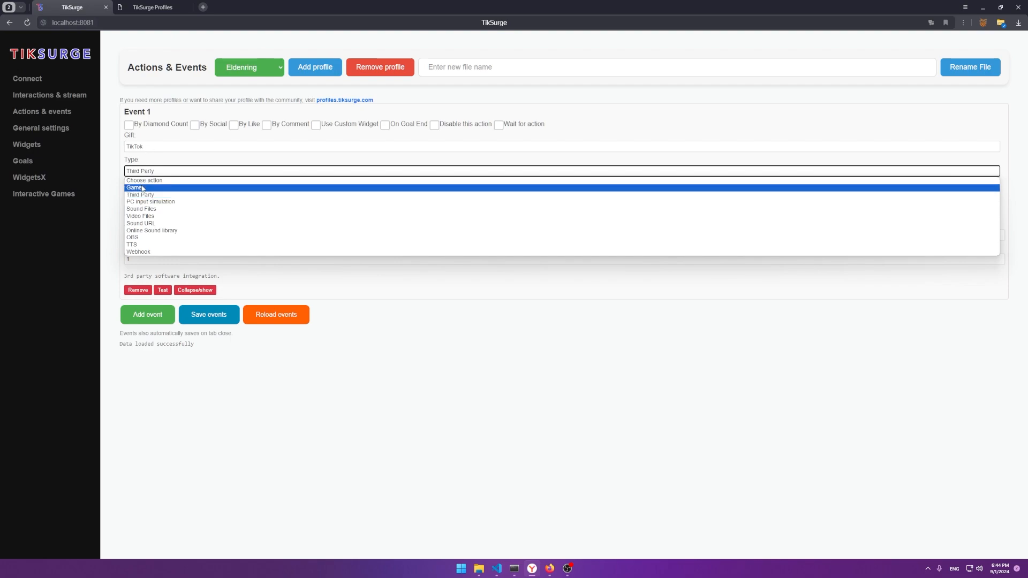
Step: Switch Event 1 to PC input simulation and test the Error action
{"action": "left_click", "coordinate": [150, 202]}
{"action": "left_click", "coordinate": [165, 197]}
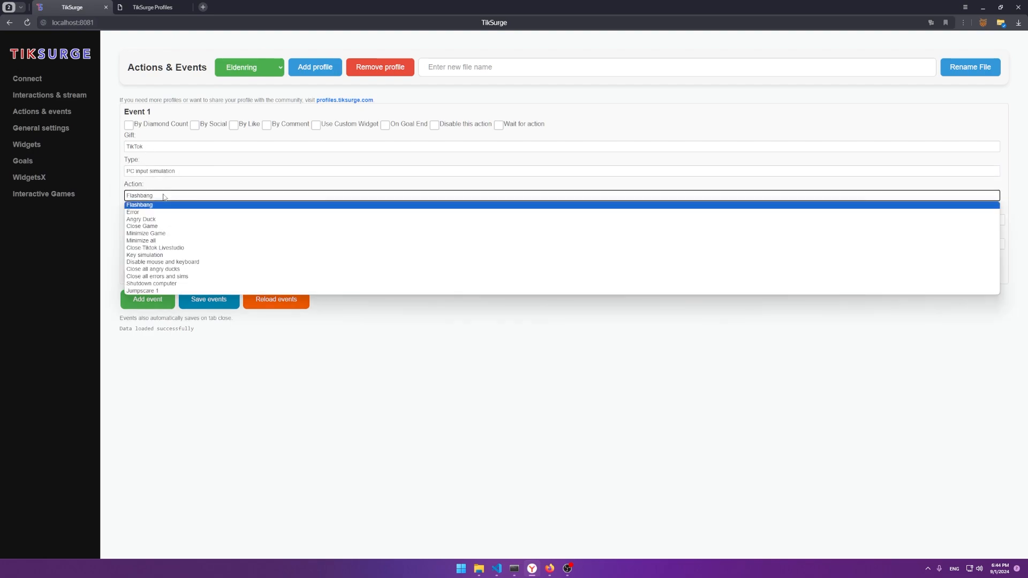
{"action": "left_click", "coordinate": [164, 197]}
{"action": "left_click", "coordinate": [161, 287]}
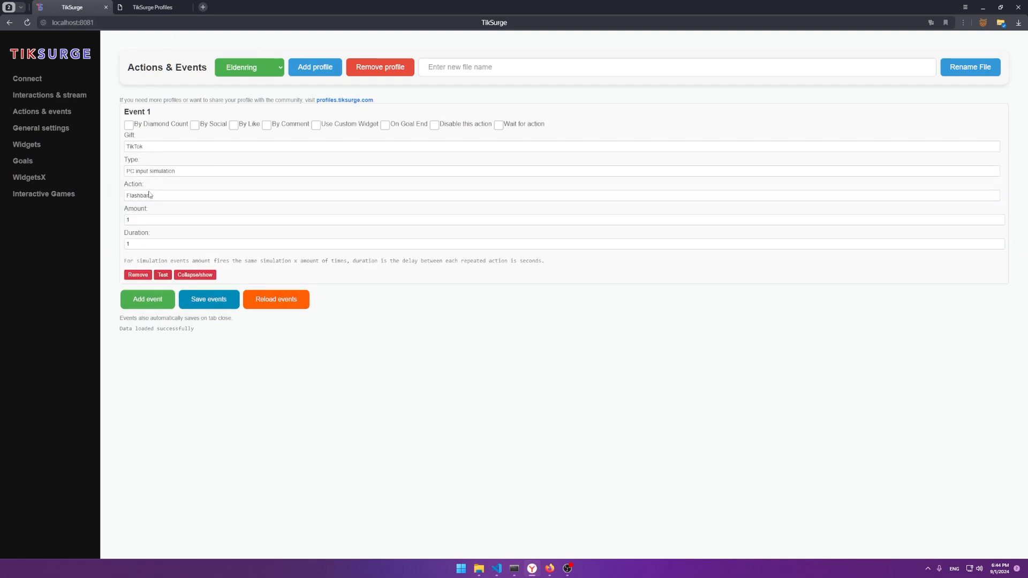
{"action": "left_click", "coordinate": [162, 195]}
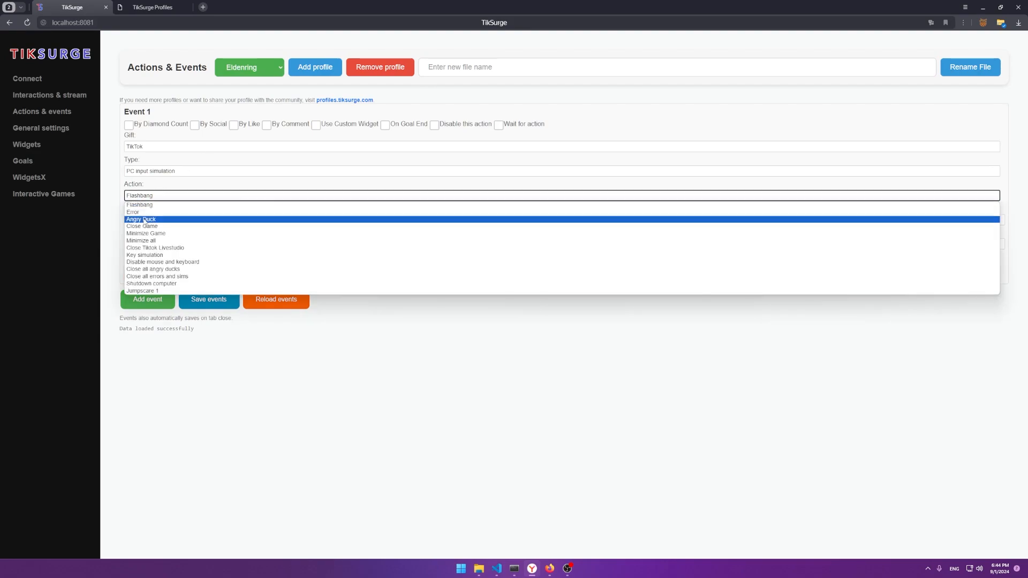
{"action": "left_click", "coordinate": [143, 213]}
{"action": "left_click", "coordinate": [164, 277]}
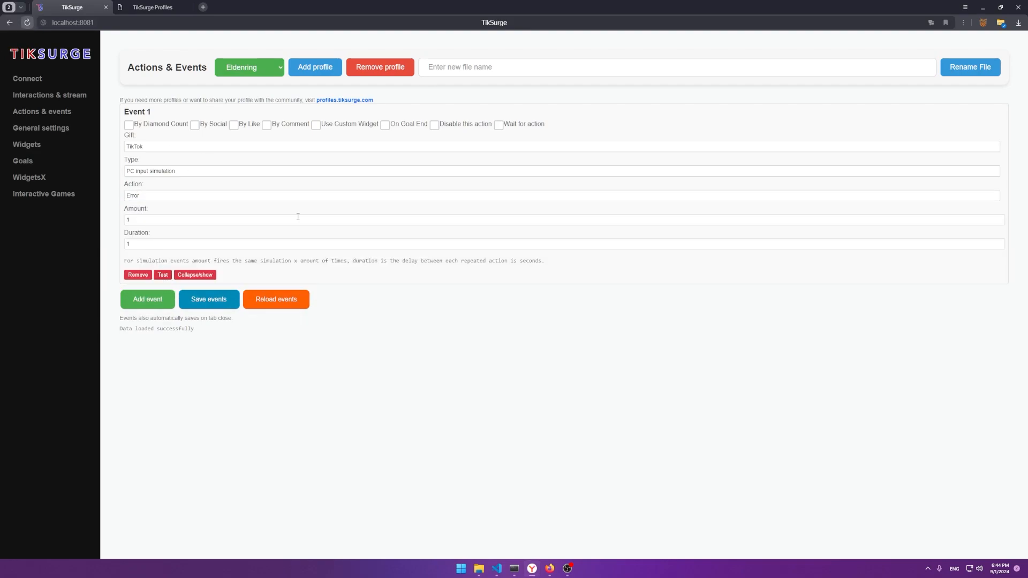
Step: Test the Angry Duck action, evict the goose with Esc, then switch to Close Game
{"action": "left_click", "coordinate": [153, 221]}
{"action": "left_click", "coordinate": [133, 243]}
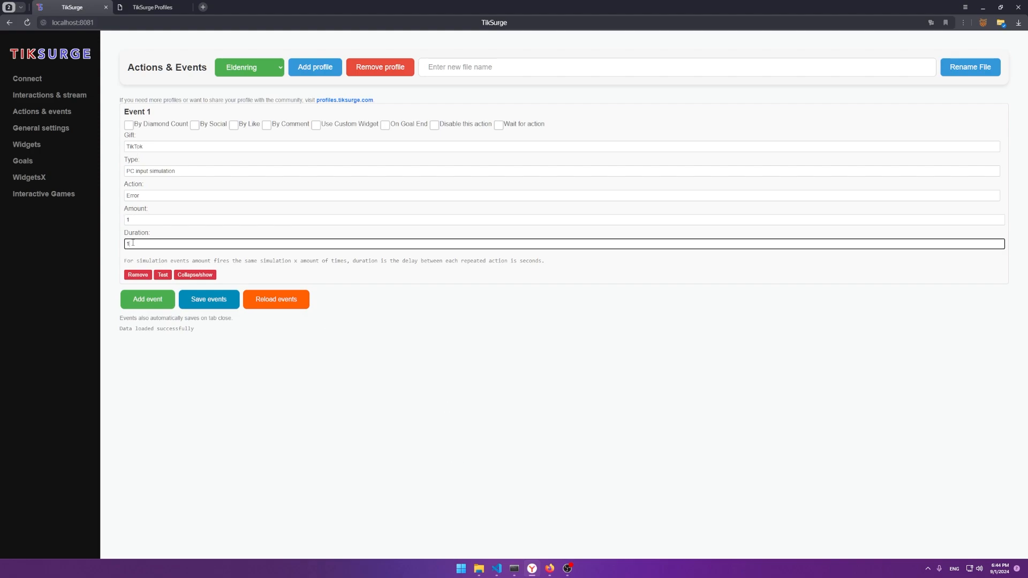
{"action": "left_click", "coordinate": [129, 197]}
{"action": "left_click", "coordinate": [155, 218]}
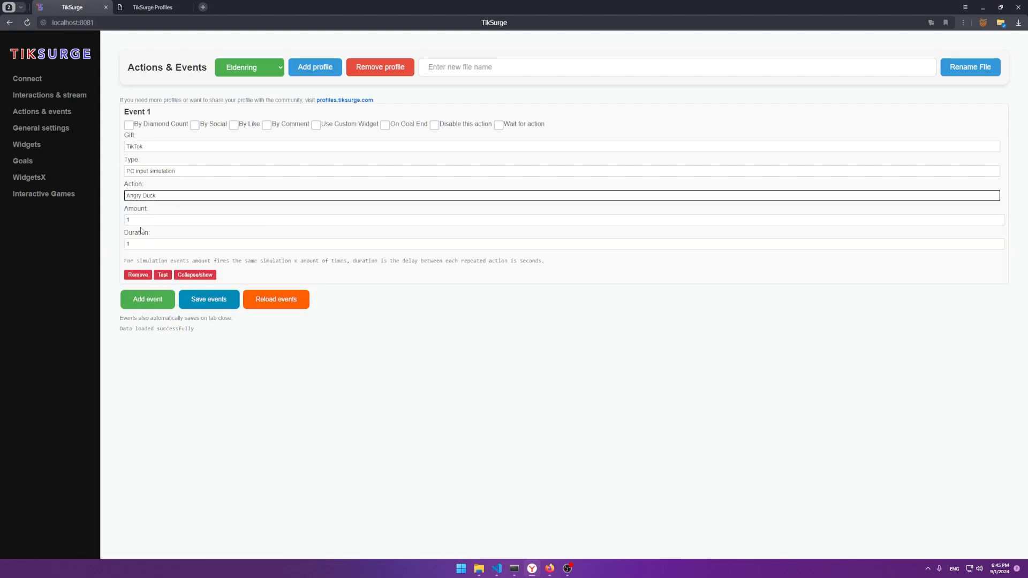
{"action": "left_click", "coordinate": [163, 275]}
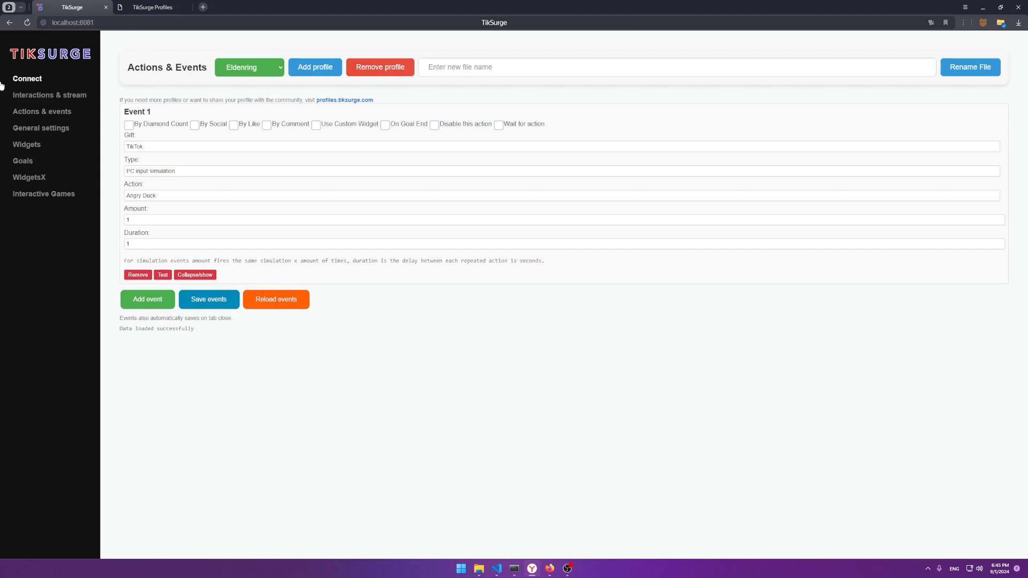
{"action": "key", "text": "Escape"}
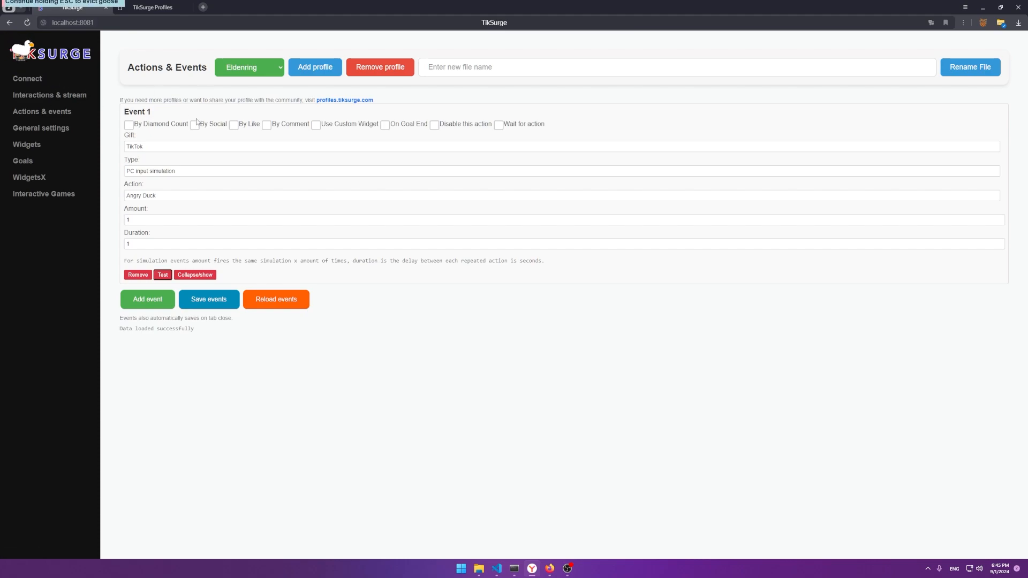
{"action": "left_click", "coordinate": [144, 196]}
{"action": "left_click", "coordinate": [153, 230]}
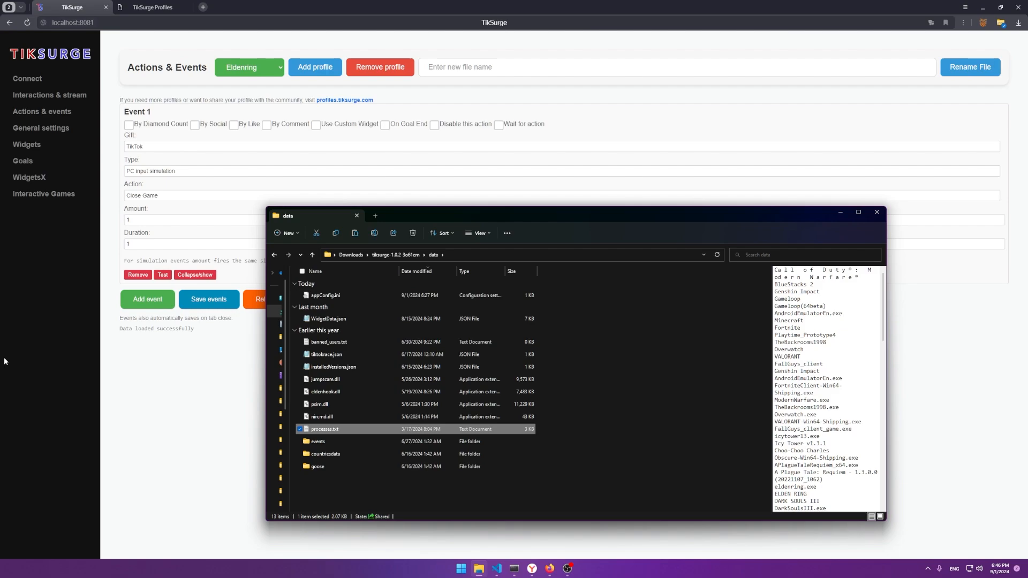
Step: Bring up the data folder and scroll through processes.txt, from eldenring.exe to cod22-cod.exe
{"action": "left_click", "coordinate": [130, 201]}
{"action": "key", "text": "alt+Tab"}
{"action": "scroll", "coordinate": [804, 308], "scroll_direction": "down", "scroll_amount": 15}
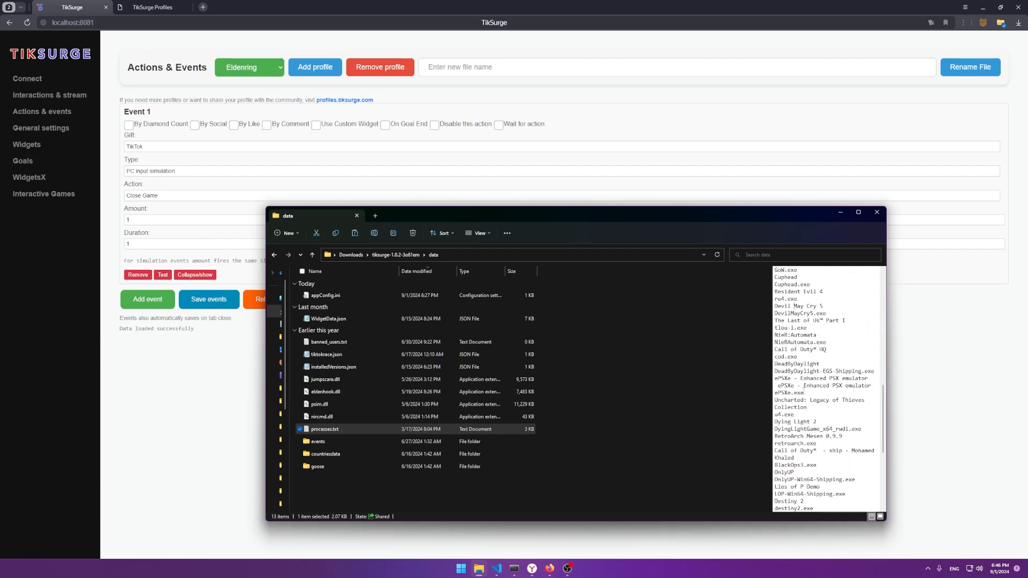
{"action": "scroll", "coordinate": [815, 431], "scroll_direction": "down", "scroll_amount": 6}
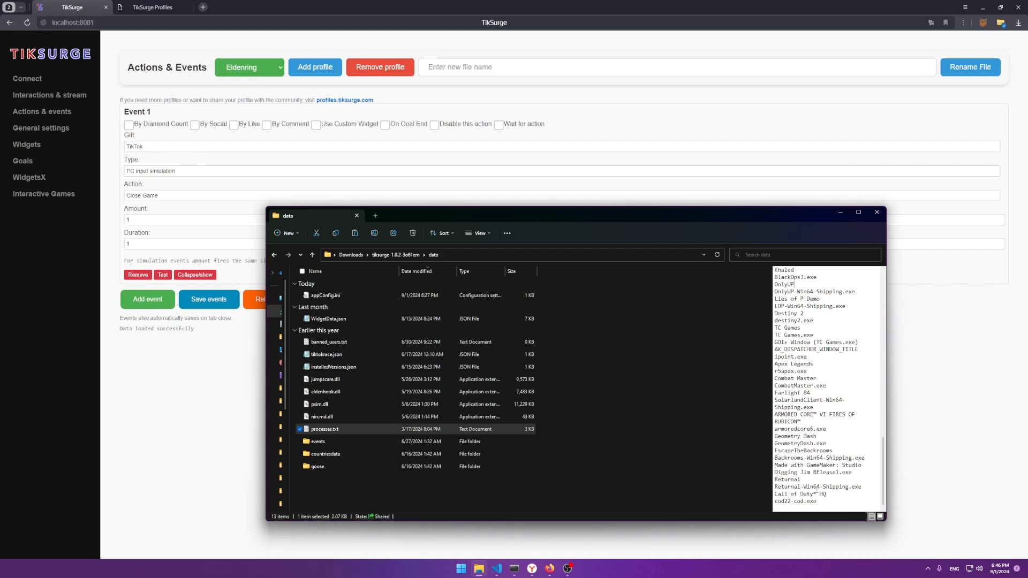
Step: Try Minimize Game, then test Minimize all and restore the TikSurge browser window
{"action": "left_click", "coordinate": [192, 196]}
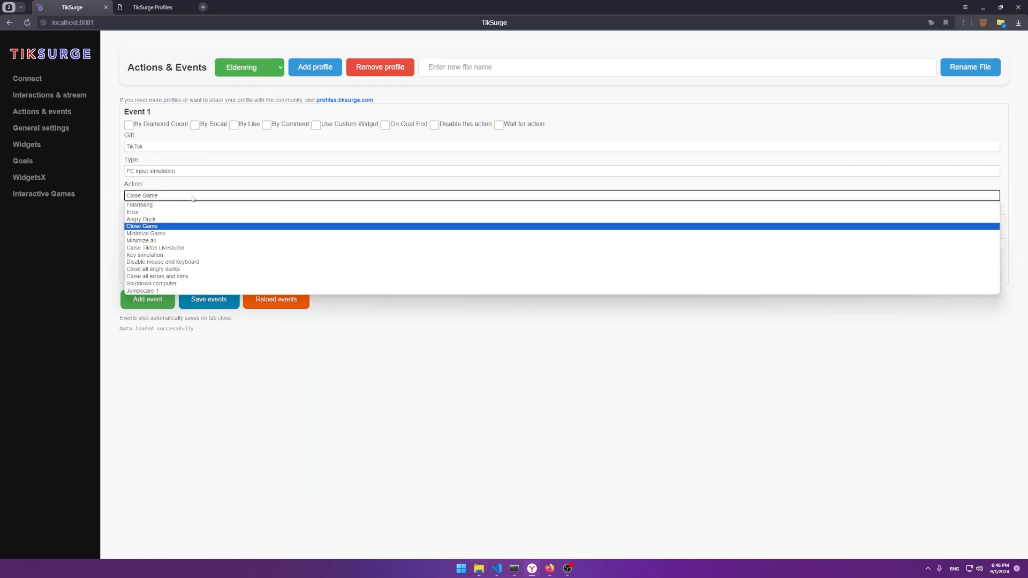
{"action": "left_click", "coordinate": [163, 234]}
{"action": "left_click", "coordinate": [161, 196]}
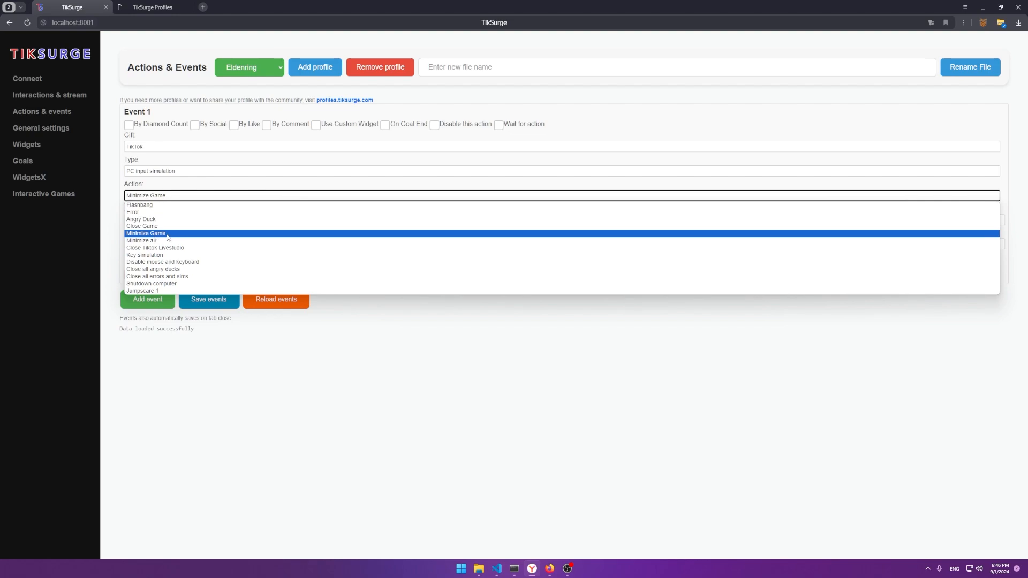
{"action": "left_click", "coordinate": [164, 240]}
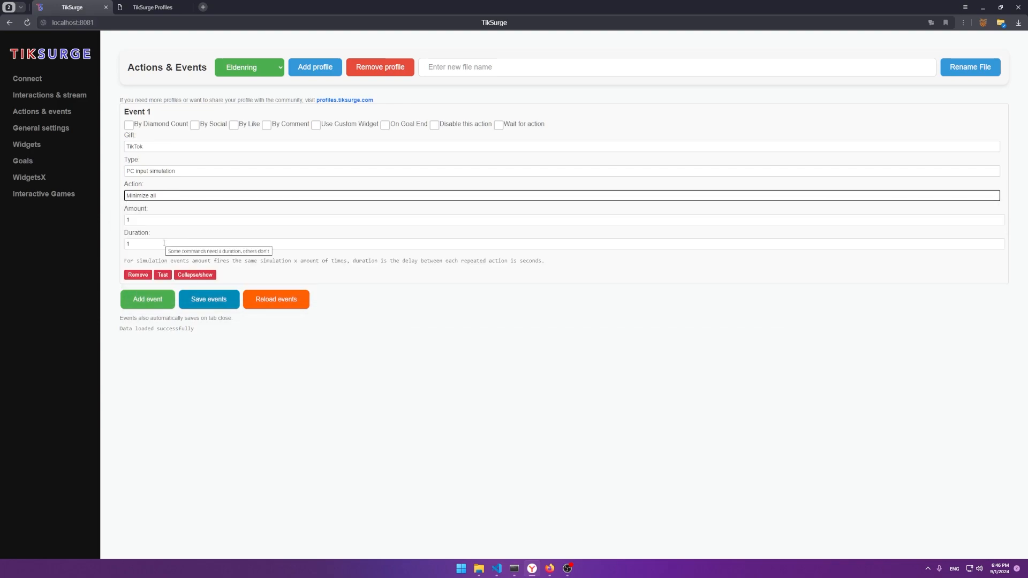
{"action": "left_click", "coordinate": [162, 276]}
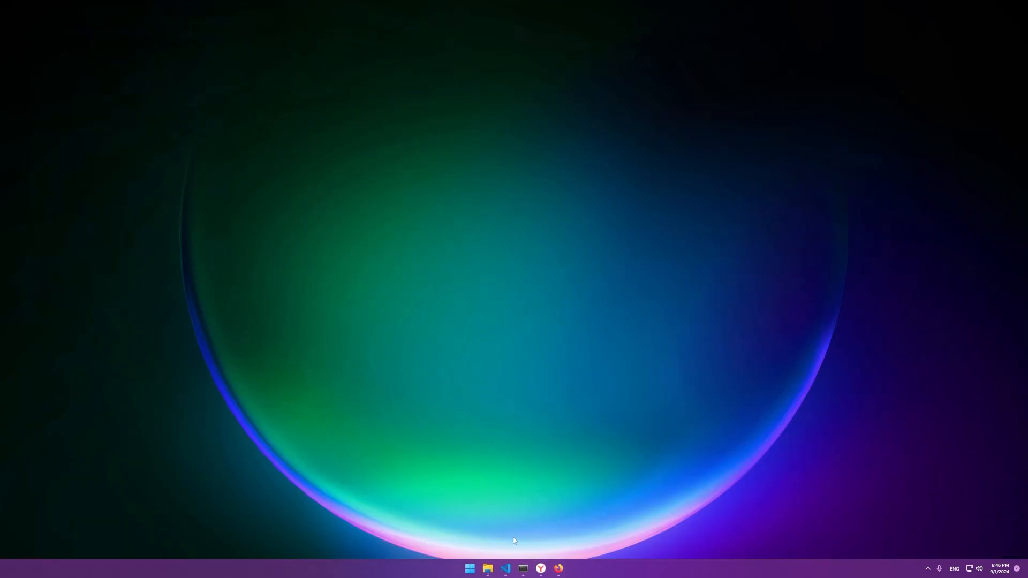
{"action": "left_click", "coordinate": [541, 569]}
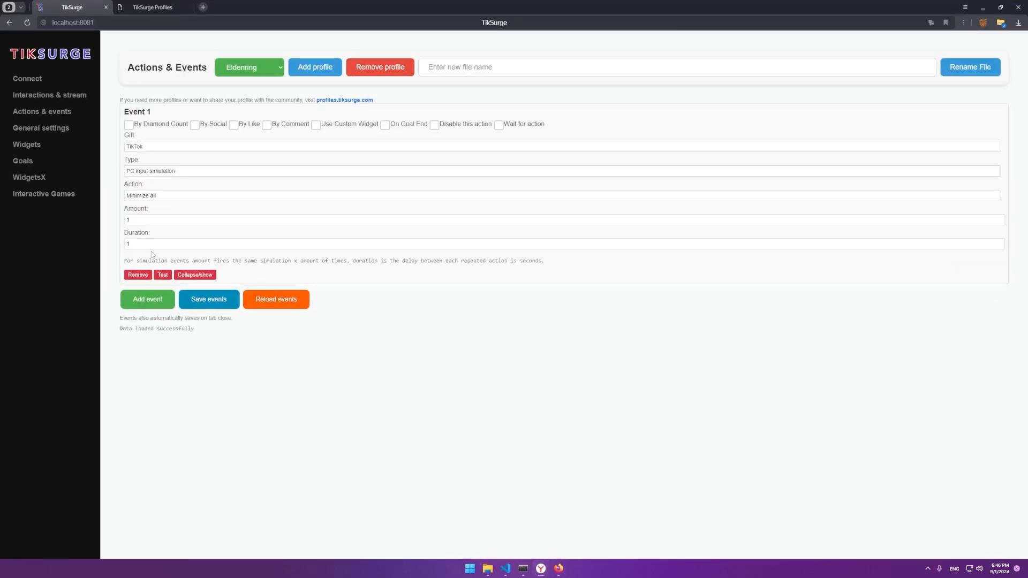
Step: Set the action to Close Tiktok Livestudio and glance at the hidden tray icons
{"action": "left_click", "coordinate": [159, 196]}
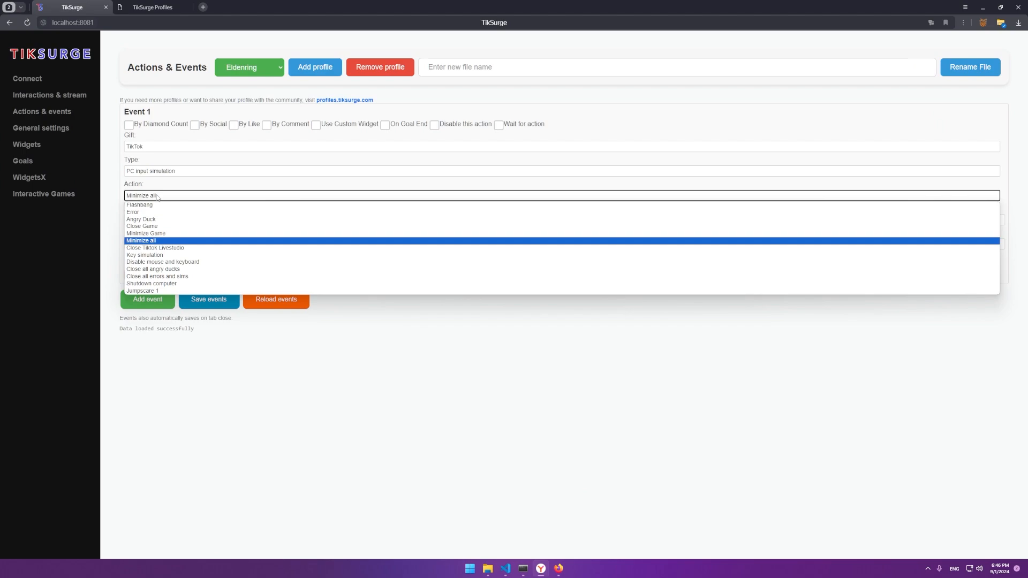
{"action": "left_click", "coordinate": [154, 248]}
{"action": "left_click", "coordinate": [927, 568]}
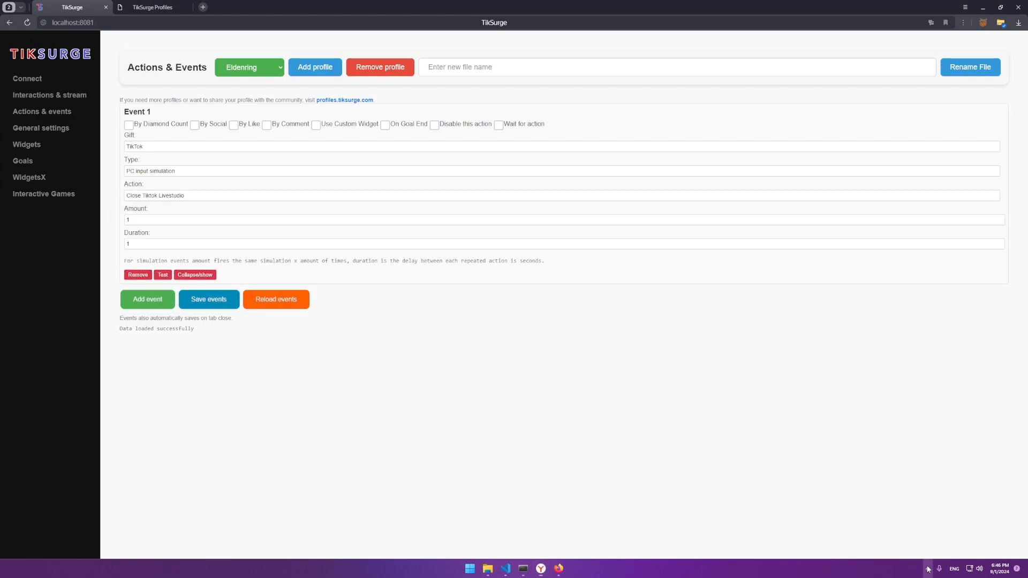
{"action": "left_click", "coordinate": [336, 397]}
{"action": "left_click", "coordinate": [153, 198]}
Step: Select Key simulation and test the custom keys A and ctrl+l
{"action": "left_click", "coordinate": [151, 255]}
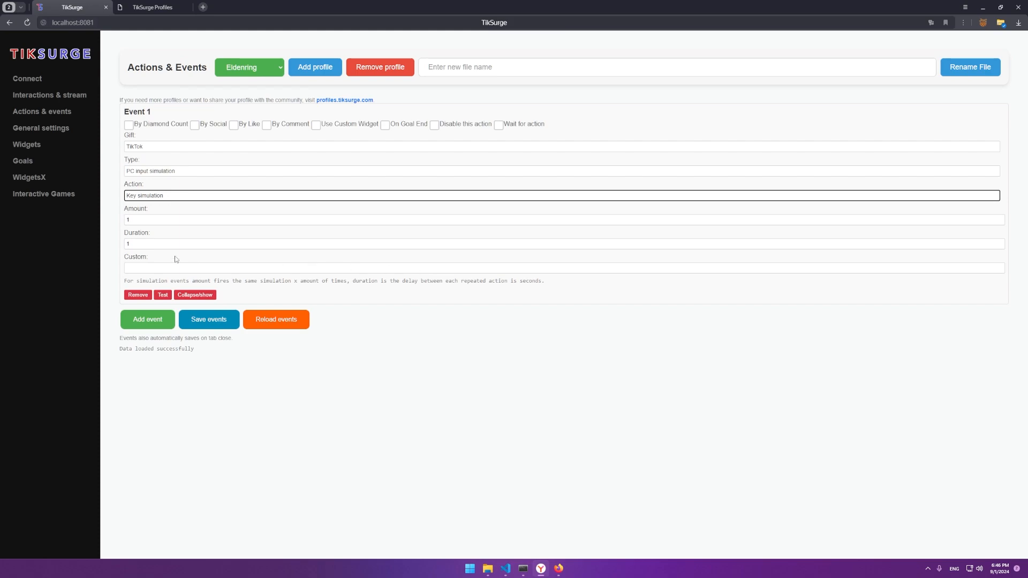
{"action": "left_click", "coordinate": [157, 265]}
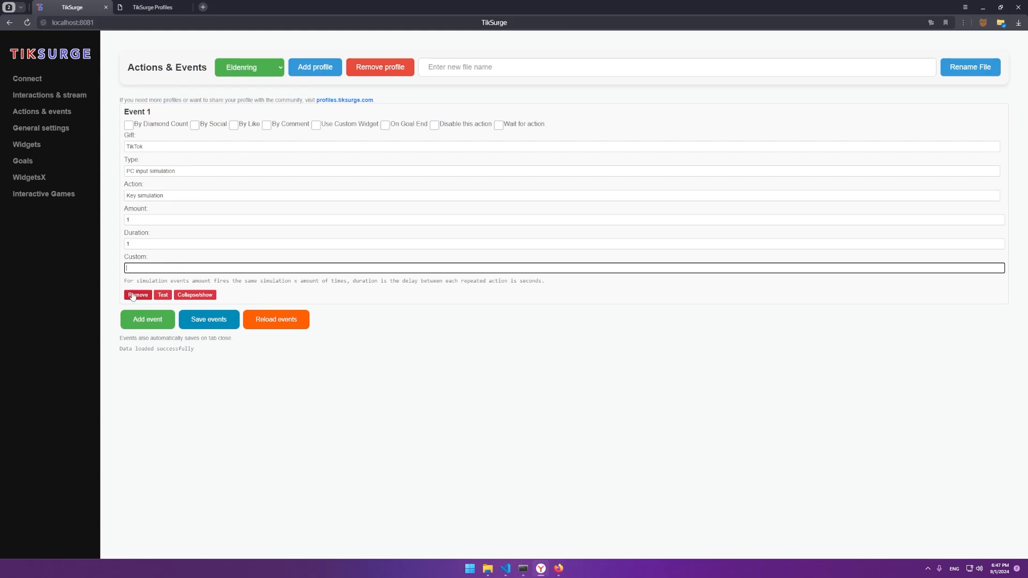
{"action": "left_click", "coordinate": [157, 295]}
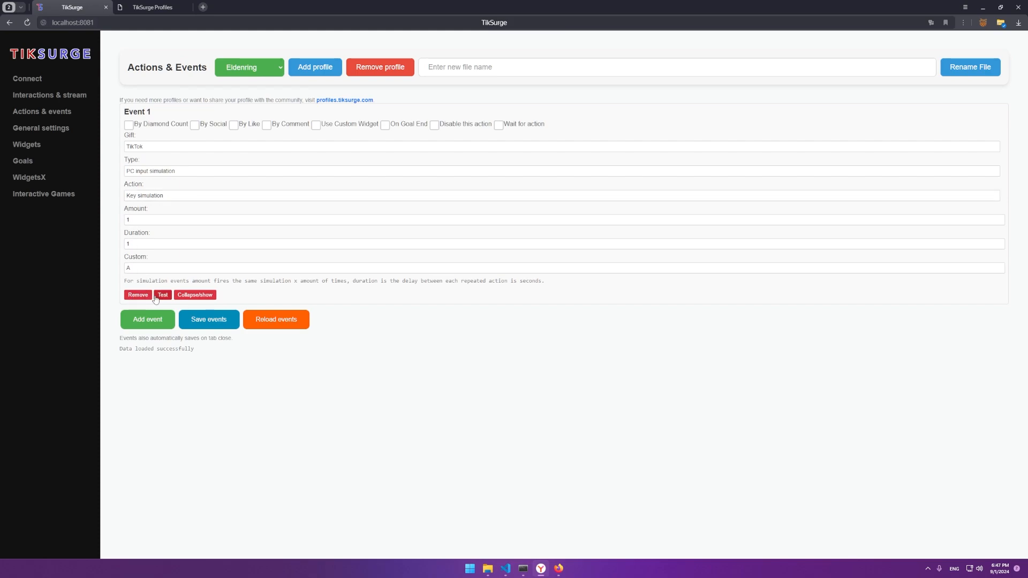
{"action": "left_click", "coordinate": [146, 271]}
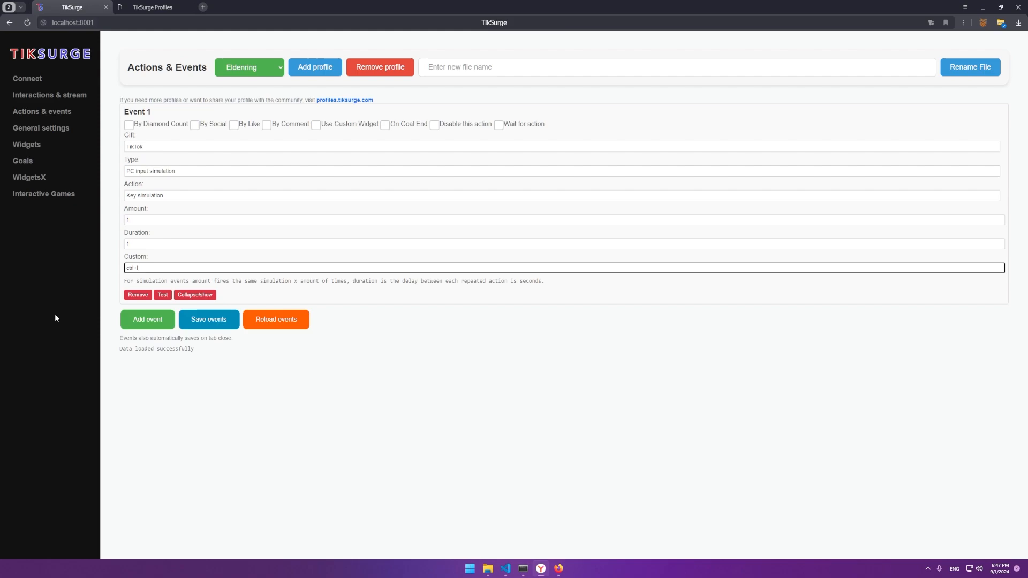
{"action": "left_click", "coordinate": [163, 295]}
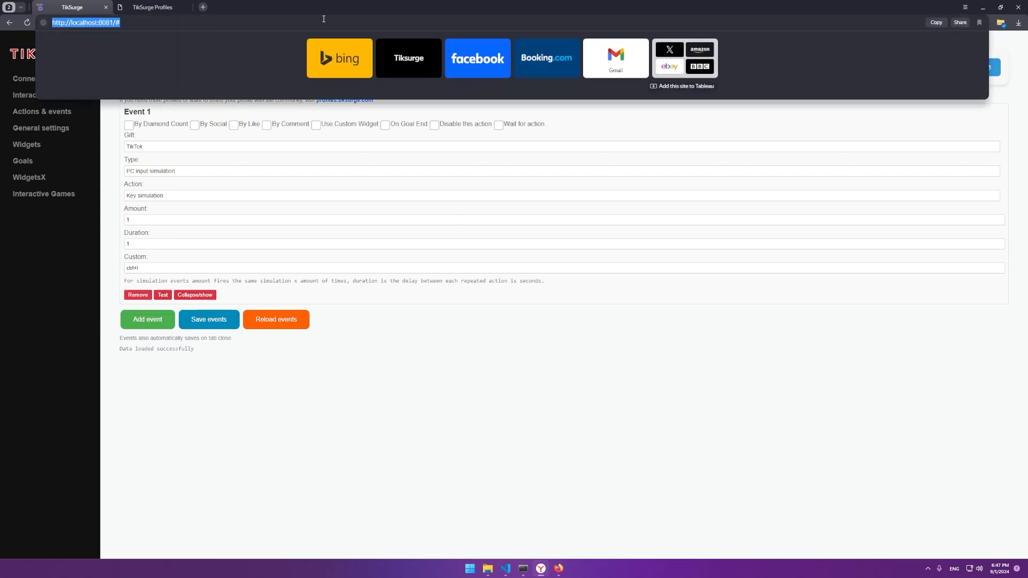
Step: Change the custom keys to ctrl+t and test, then clear the Custom field
{"action": "left_click", "coordinate": [149, 388]}
{"action": "double_click", "coordinate": [146, 269]}
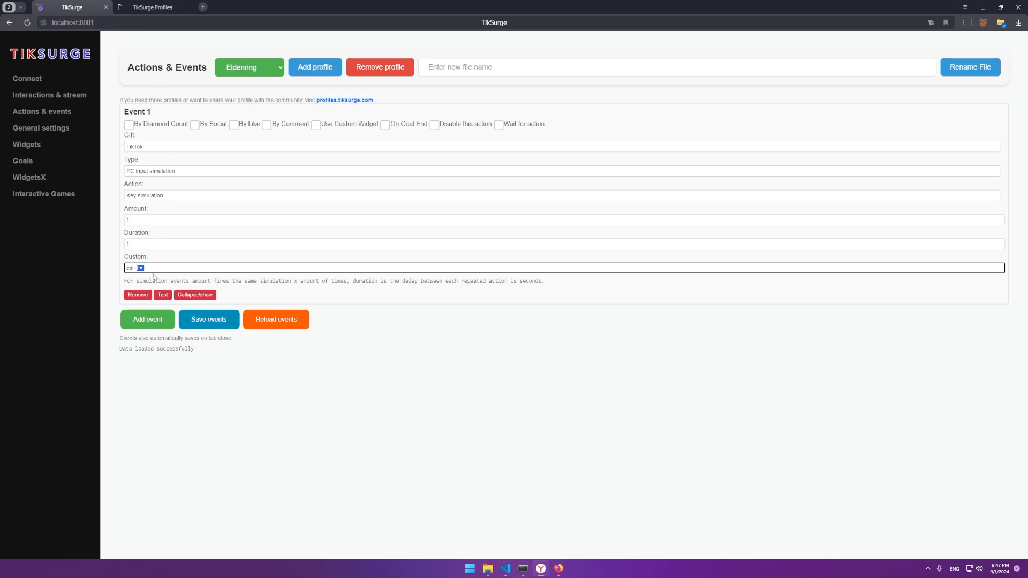
{"action": "type", "text": "t"}
{"action": "left_click", "coordinate": [163, 295]}
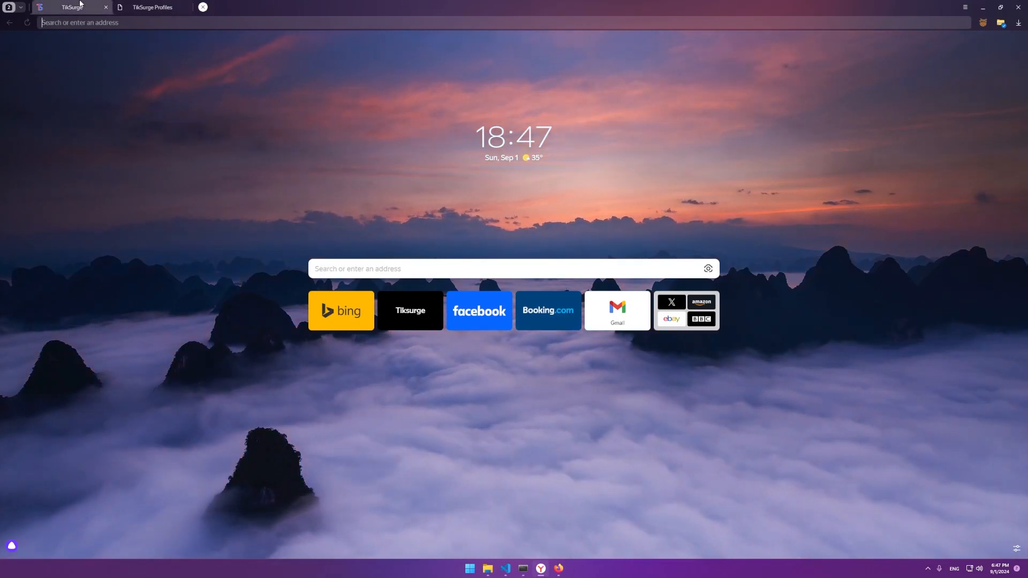
{"action": "left_click", "coordinate": [81, 6]}
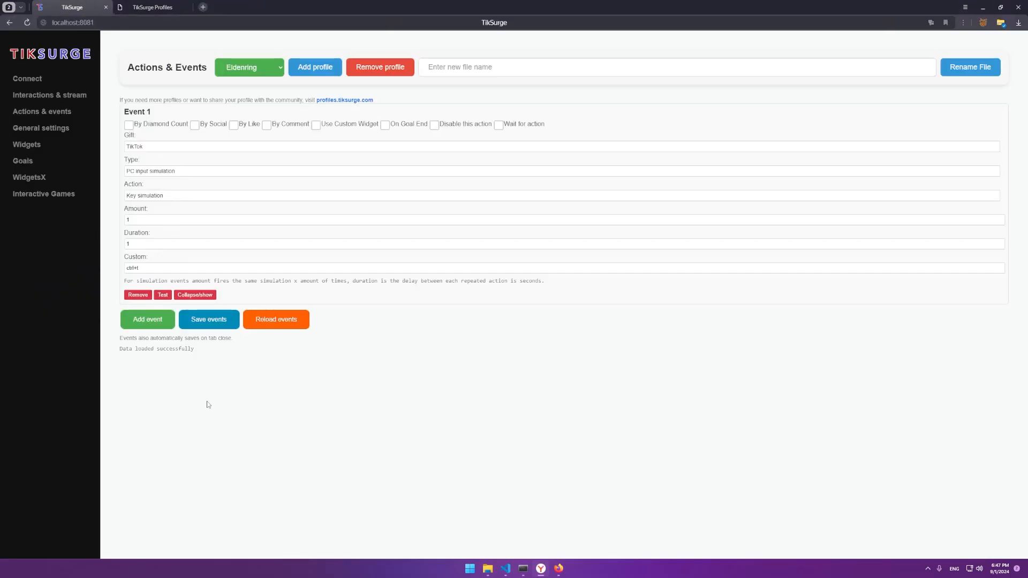
{"action": "left_click_drag", "start_coordinate": [140, 267], "coordinate": [42, 272]}
{"action": "key", "text": "BackSpace"}
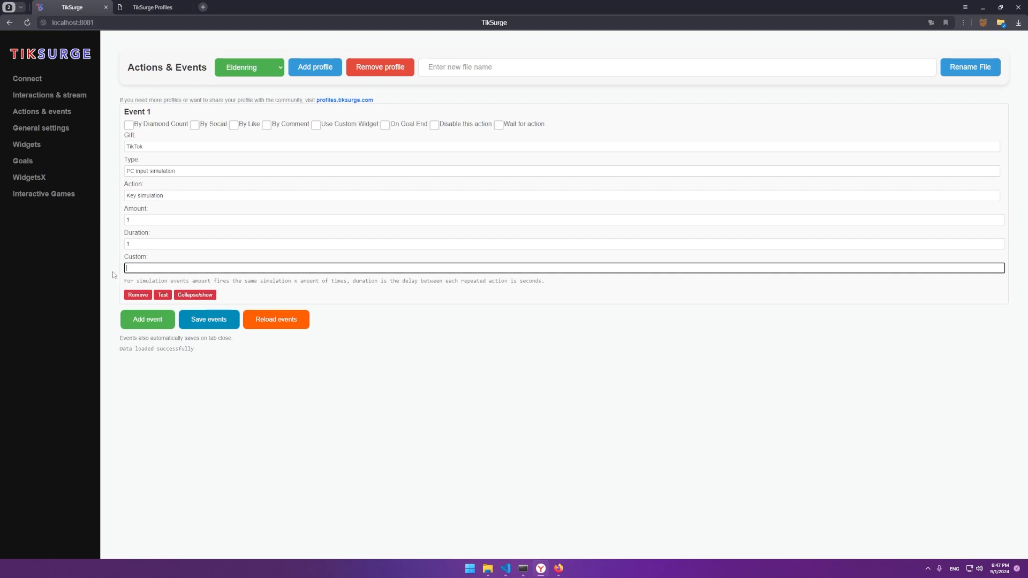
{"action": "left_click", "coordinate": [152, 200]}
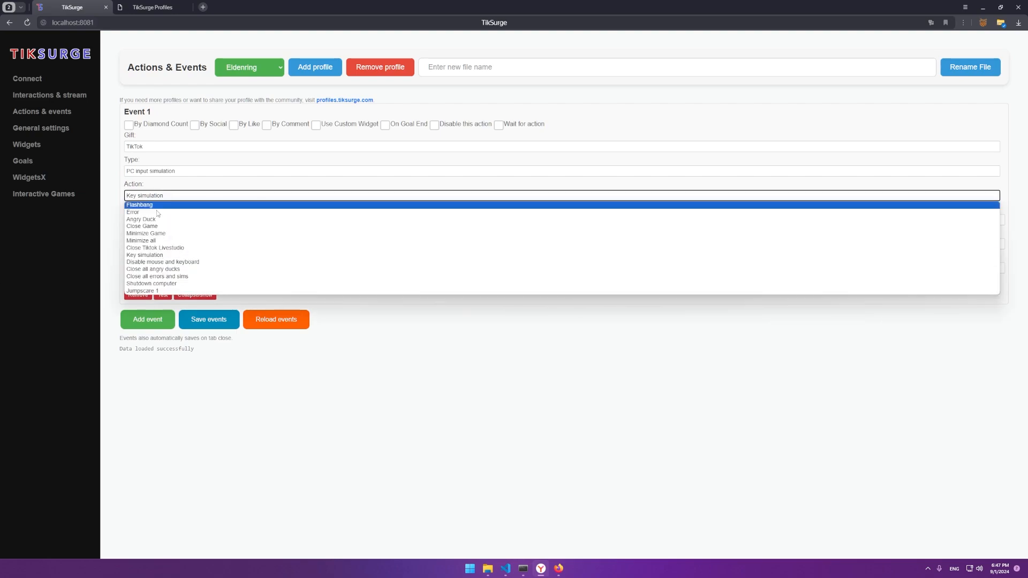
Step: Test Disable mouse and keyboard, try Close all angry ducks, then settle on Jumpscare 1
{"action": "left_click", "coordinate": [153, 262]}
{"action": "left_click", "coordinate": [166, 276]}
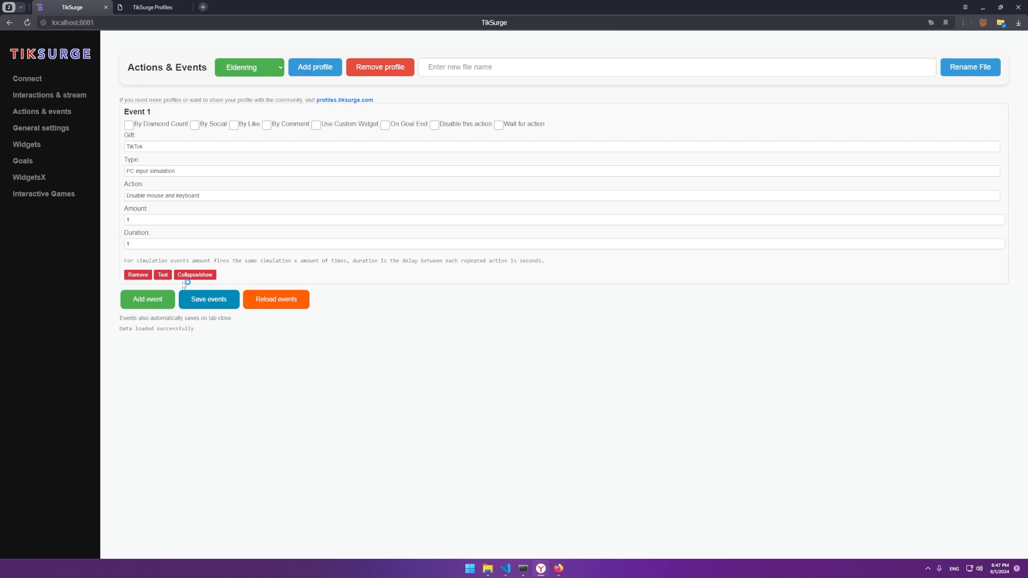
{"action": "left_click", "coordinate": [154, 196]}
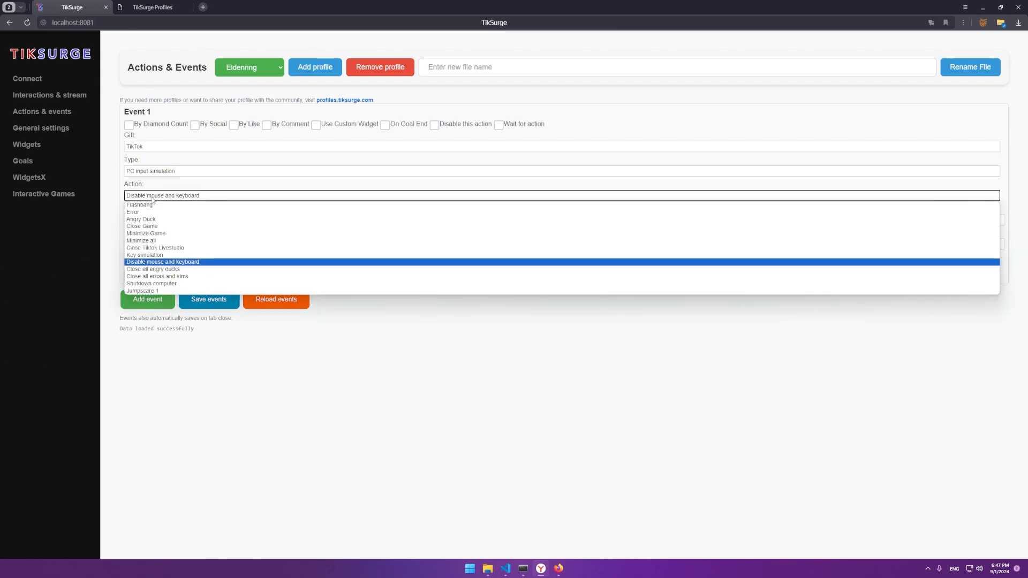
{"action": "left_click", "coordinate": [166, 271]}
{"action": "left_click", "coordinate": [158, 196]}
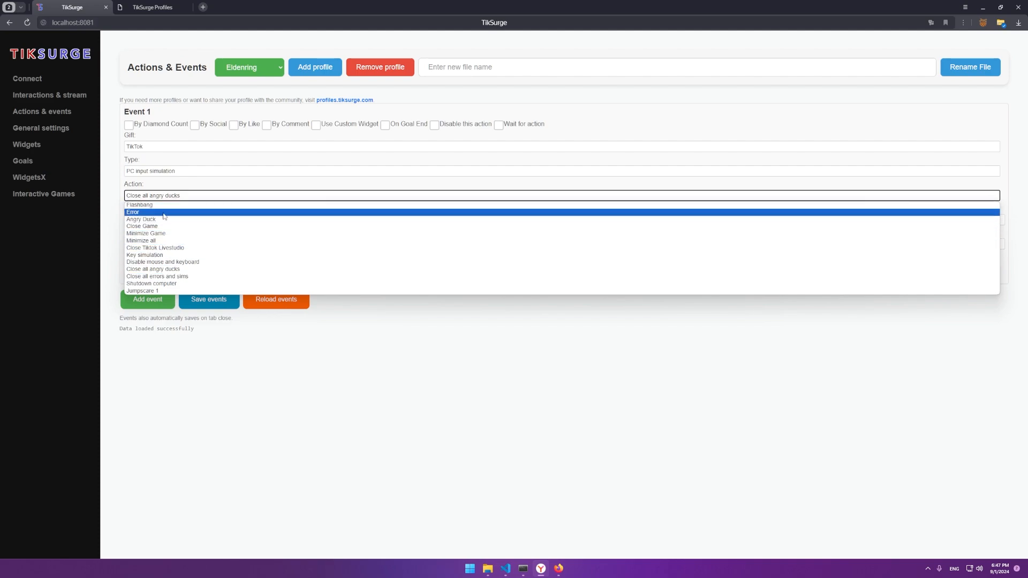
{"action": "left_click", "coordinate": [151, 291]}
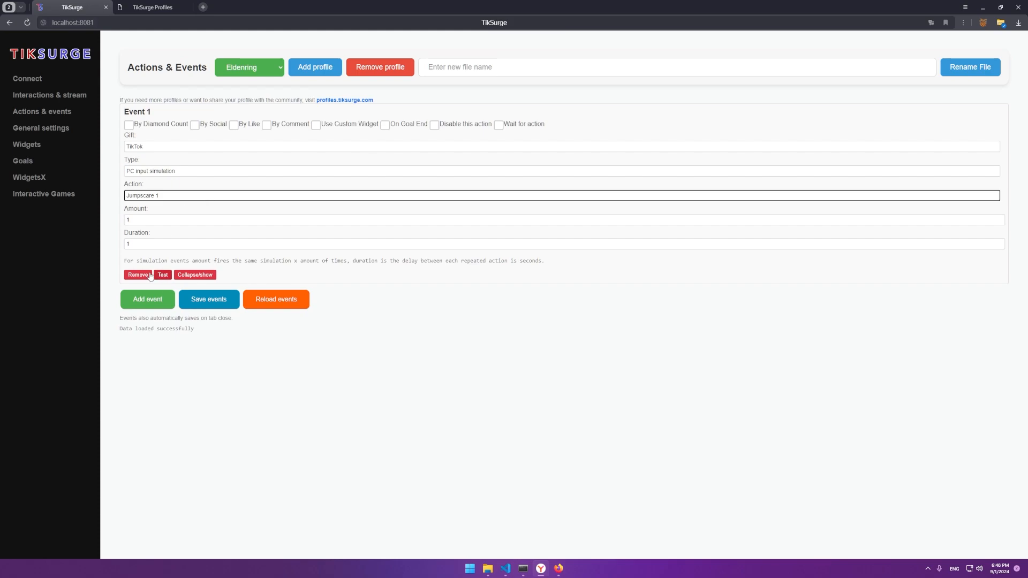
Step: Change Event 1's action type to Sound Files and list the available sounds
{"action": "left_click", "coordinate": [140, 171]}
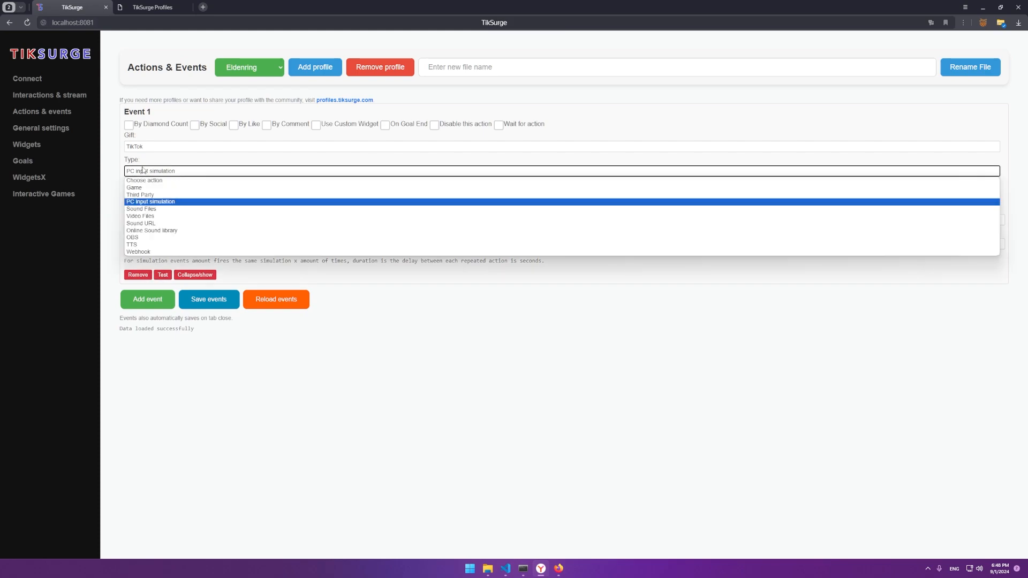
{"action": "left_click", "coordinate": [142, 209]}
{"action": "left_click", "coordinate": [143, 196]}
Step: Browse to tiksurge's public\Media folder to confirm 1.wav and jj.mp4, then return to TikSurge
{"action": "left_click", "coordinate": [487, 568]}
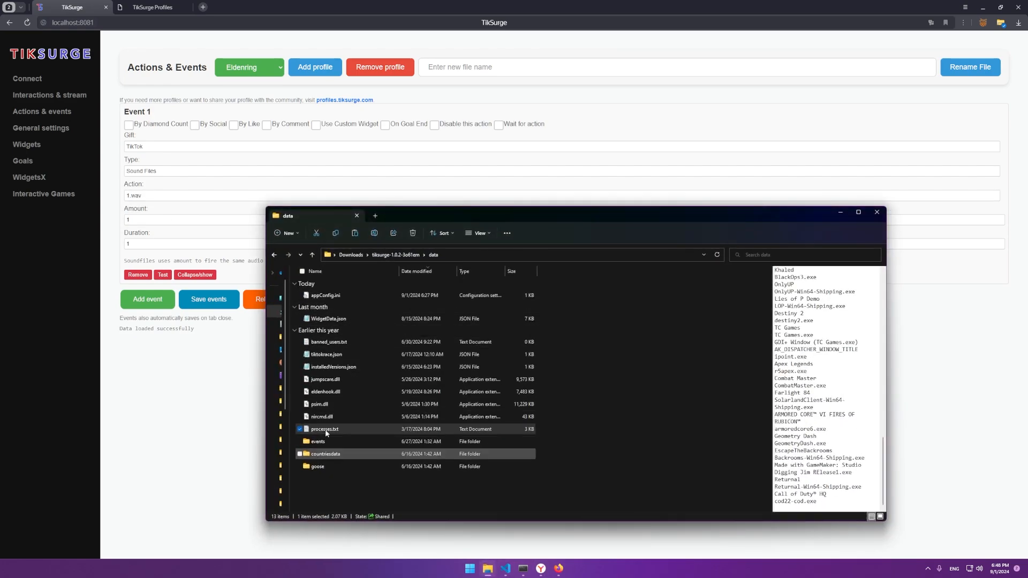
{"action": "left_click", "coordinate": [396, 255]}
{"action": "left_click", "coordinate": [319, 321]}
{"action": "double_click", "coordinate": [319, 321]}
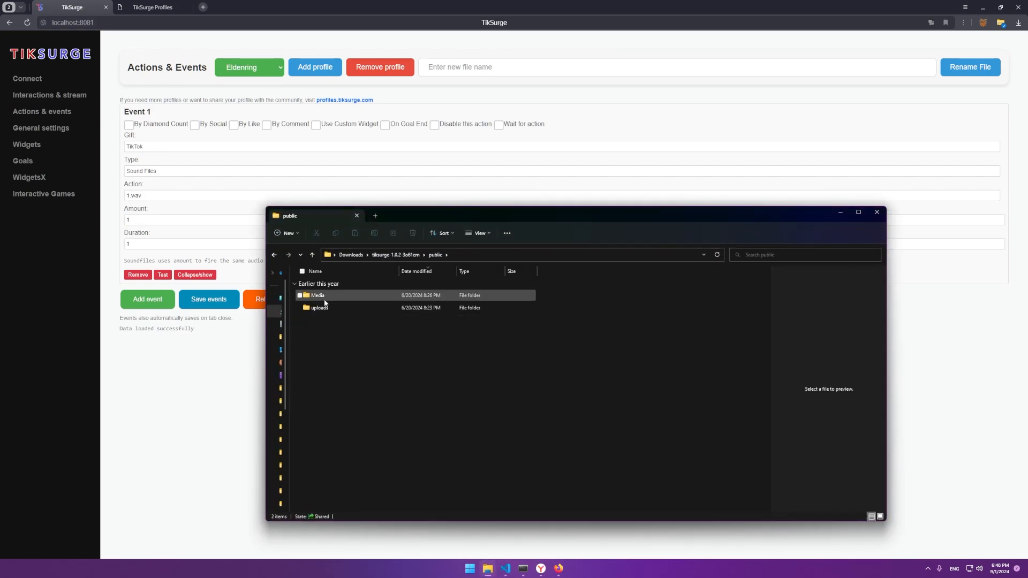
{"action": "double_click", "coordinate": [315, 296]}
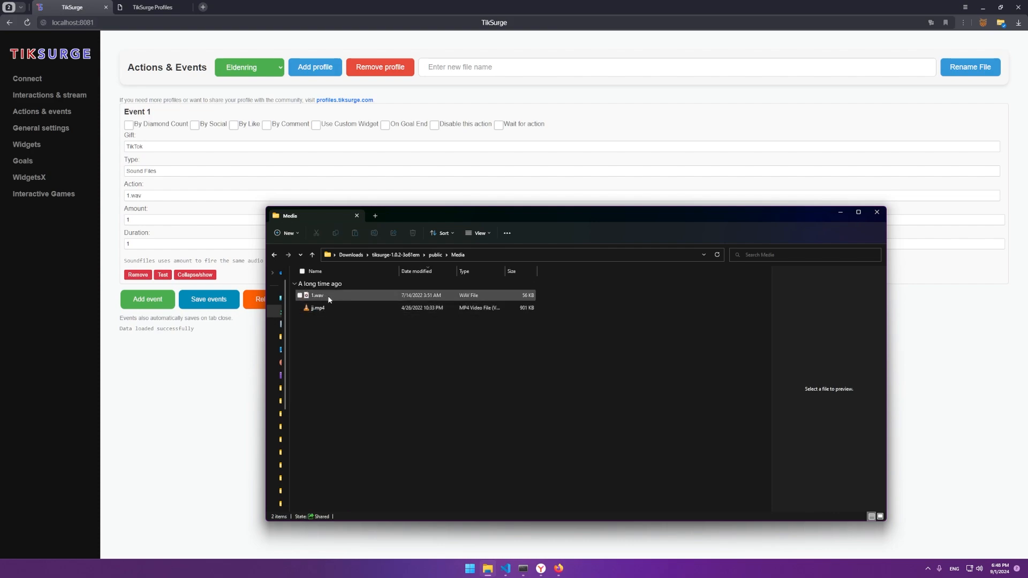
{"action": "left_click", "coordinate": [146, 195]}
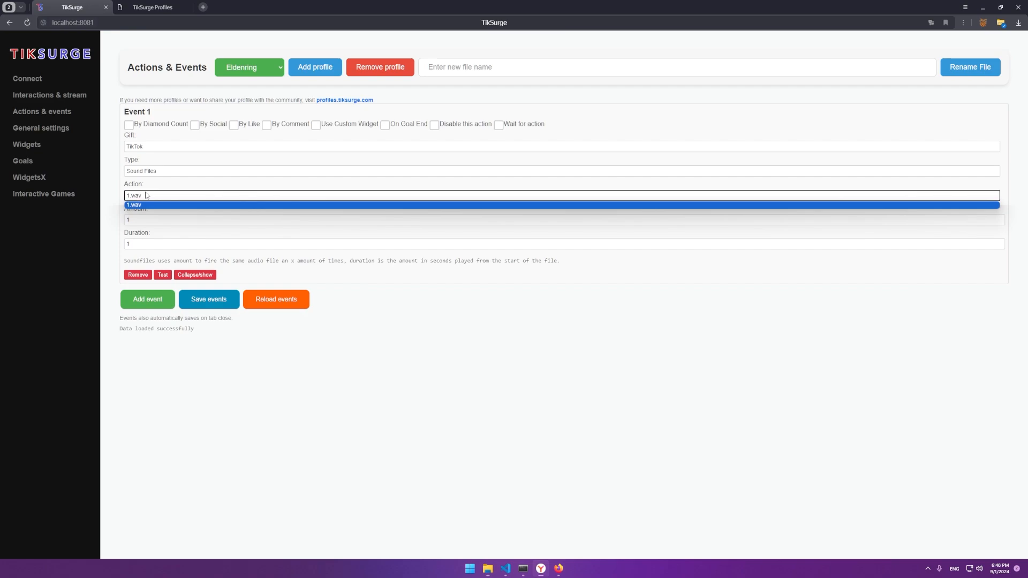
Step: Test the sound file action, then switch the type to Video Files
{"action": "left_click", "coordinate": [163, 275]}
{"action": "left_click", "coordinate": [161, 171]}
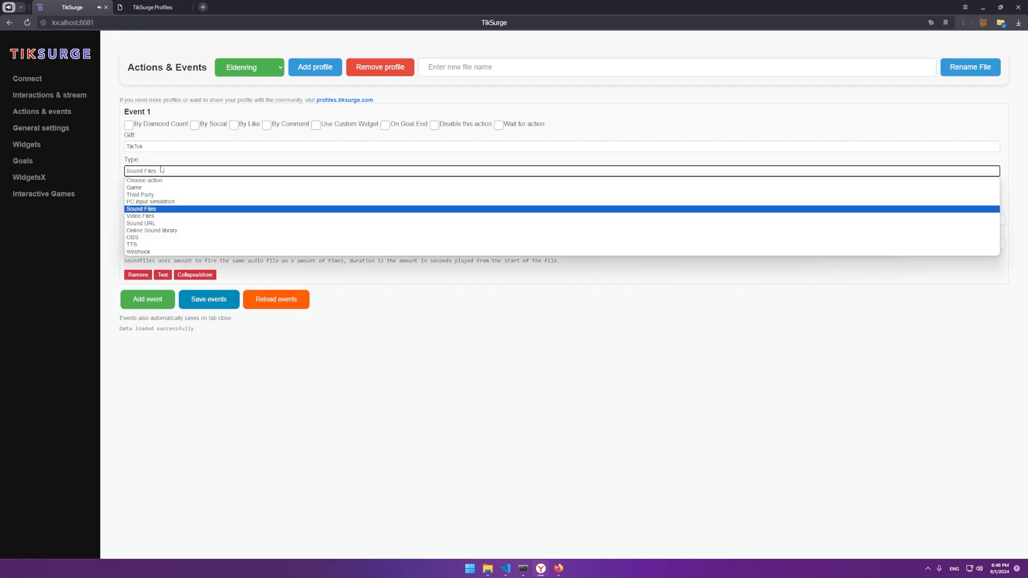
{"action": "left_click", "coordinate": [145, 216]}
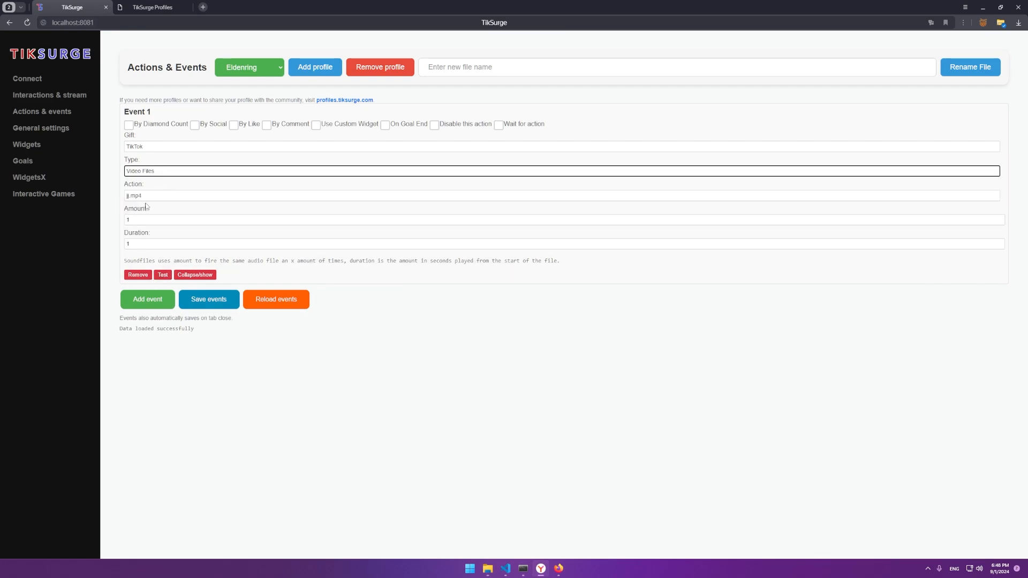
{"action": "left_click", "coordinate": [137, 196]}
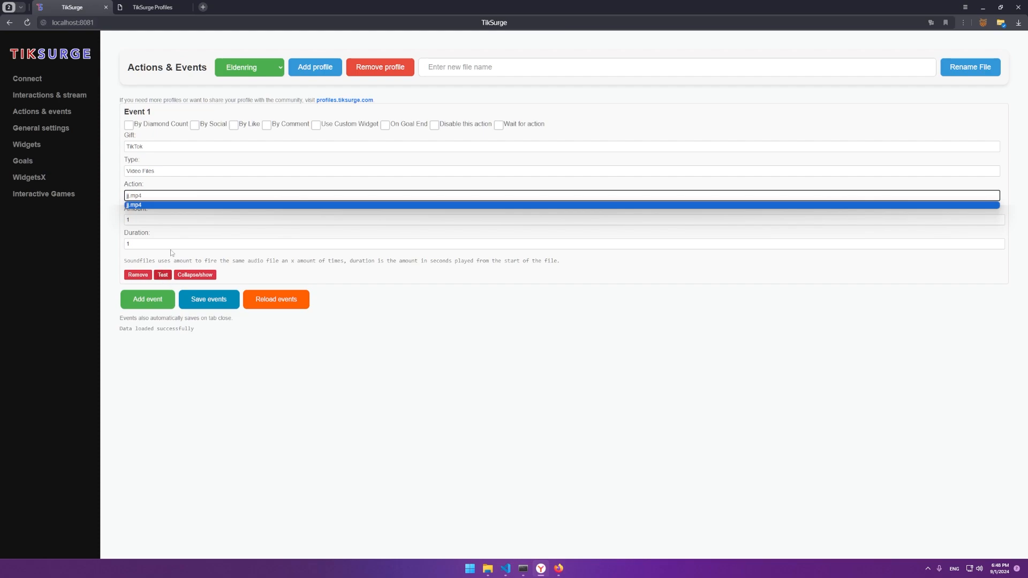
Step: Switch the type to Sound URL and test it with the Custom link empty
{"action": "left_click", "coordinate": [153, 171]}
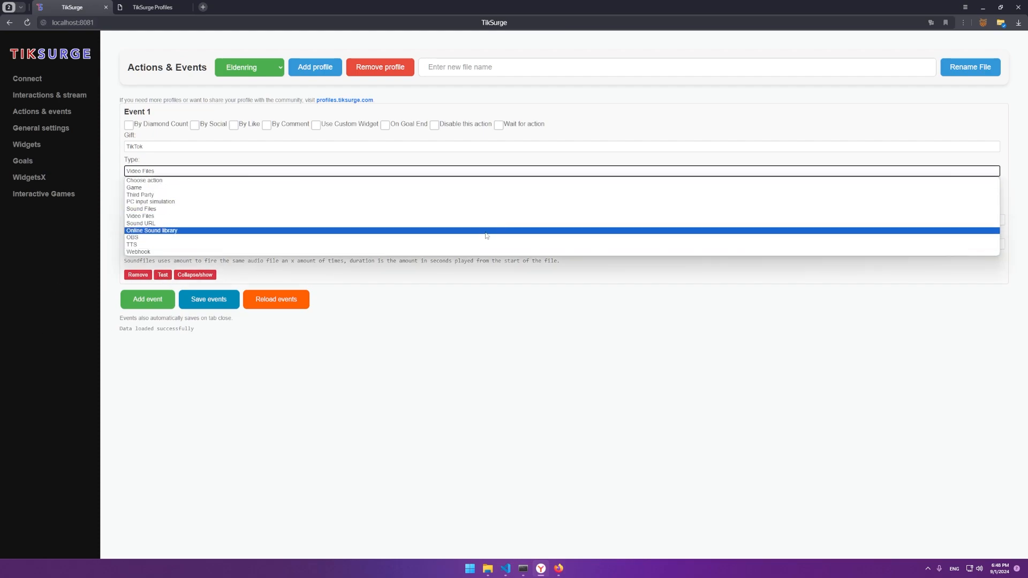
{"action": "left_click", "coordinate": [148, 222]}
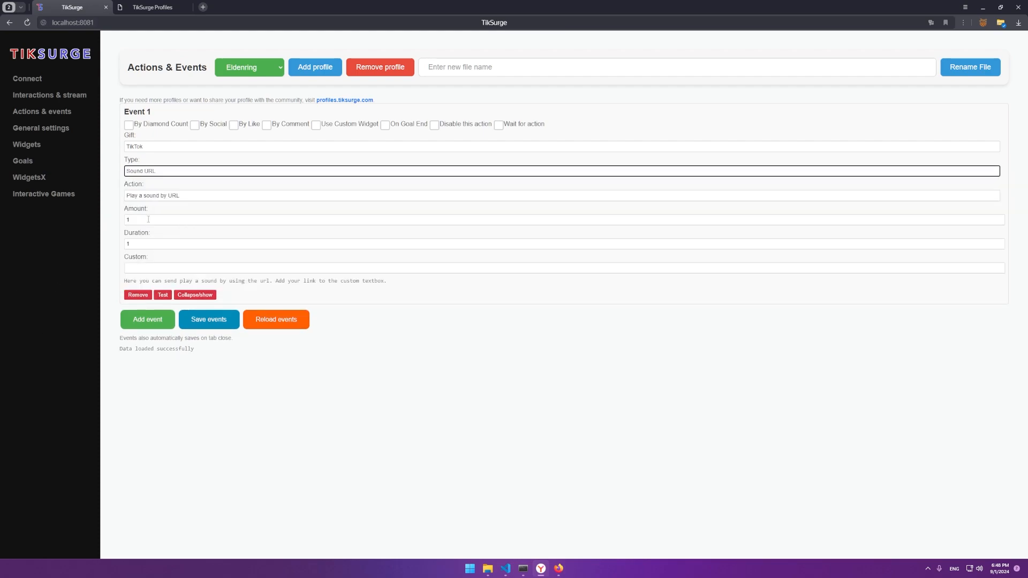
{"action": "left_click", "coordinate": [138, 266]}
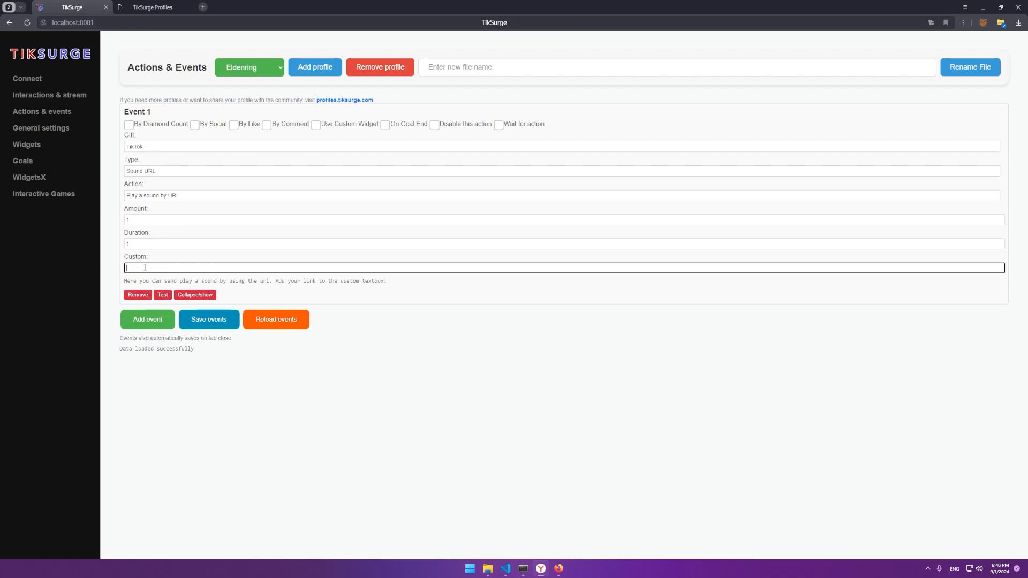
{"action": "left_click", "coordinate": [162, 295]}
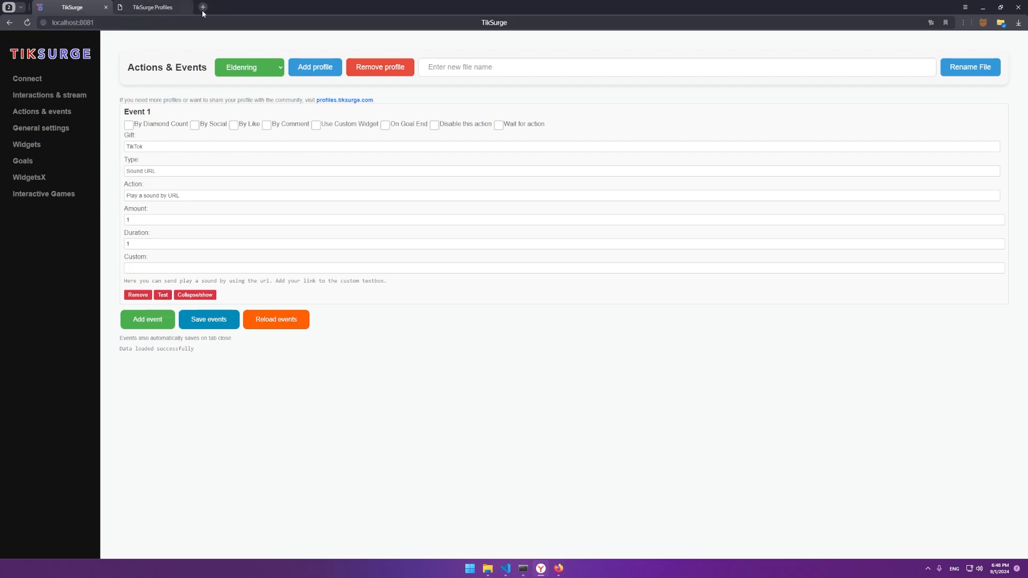
{"action": "left_click", "coordinate": [151, 266]}
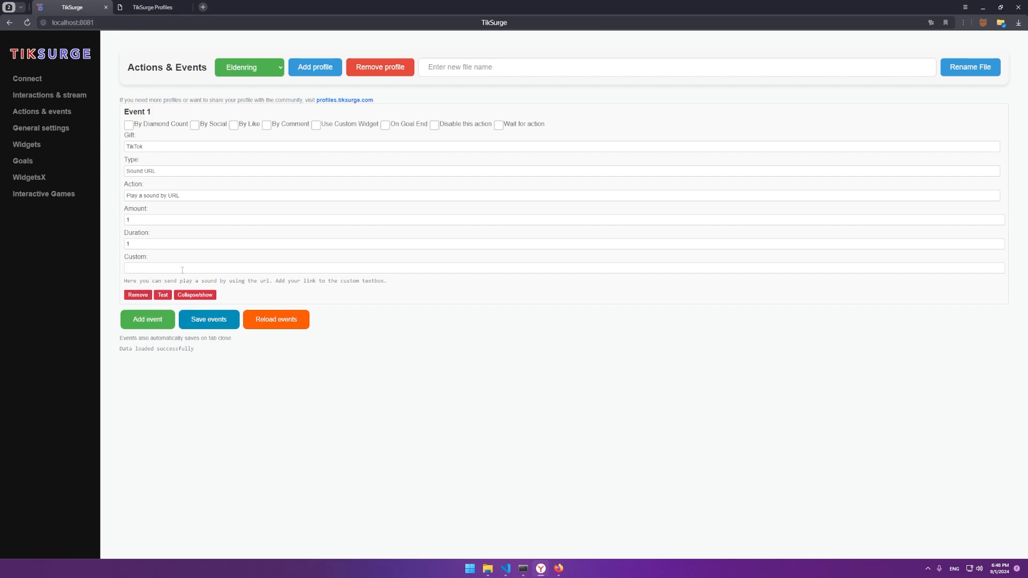
Step: Switch to Online Sound library, region QA, and test the FNAF Jumpscare Scream sound
{"action": "left_click", "coordinate": [154, 196]}
{"action": "left_click", "coordinate": [158, 203]}
{"action": "left_click", "coordinate": [160, 172]}
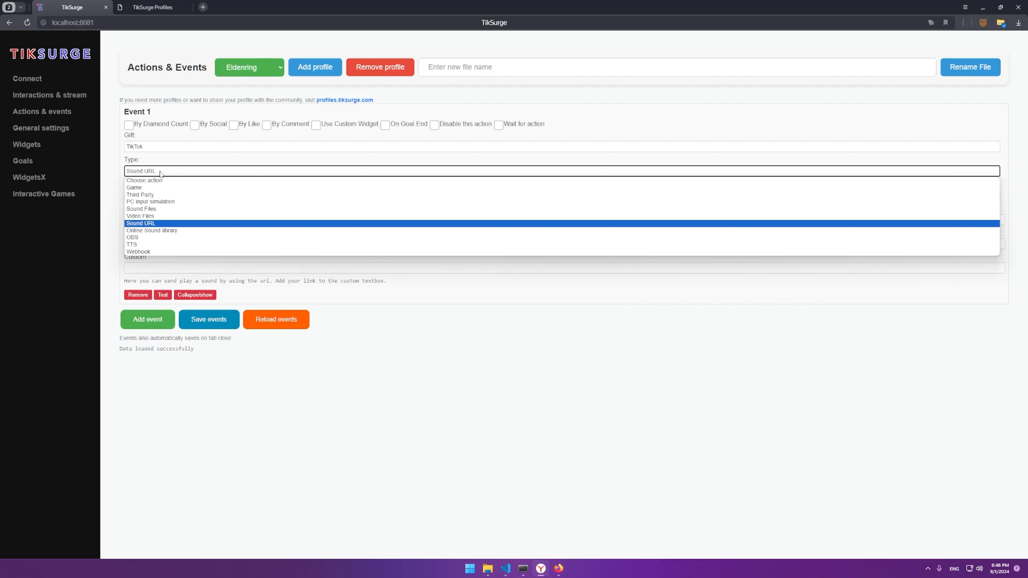
{"action": "left_click", "coordinate": [158, 230]}
{"action": "left_click", "coordinate": [152, 197]}
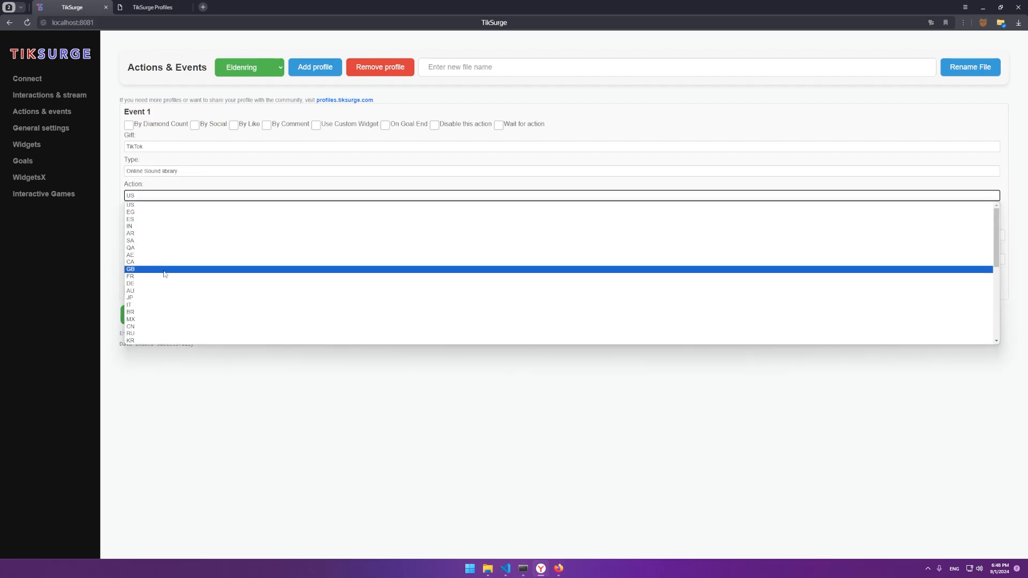
{"action": "left_click", "coordinate": [155, 248]}
{"action": "left_click", "coordinate": [152, 211]}
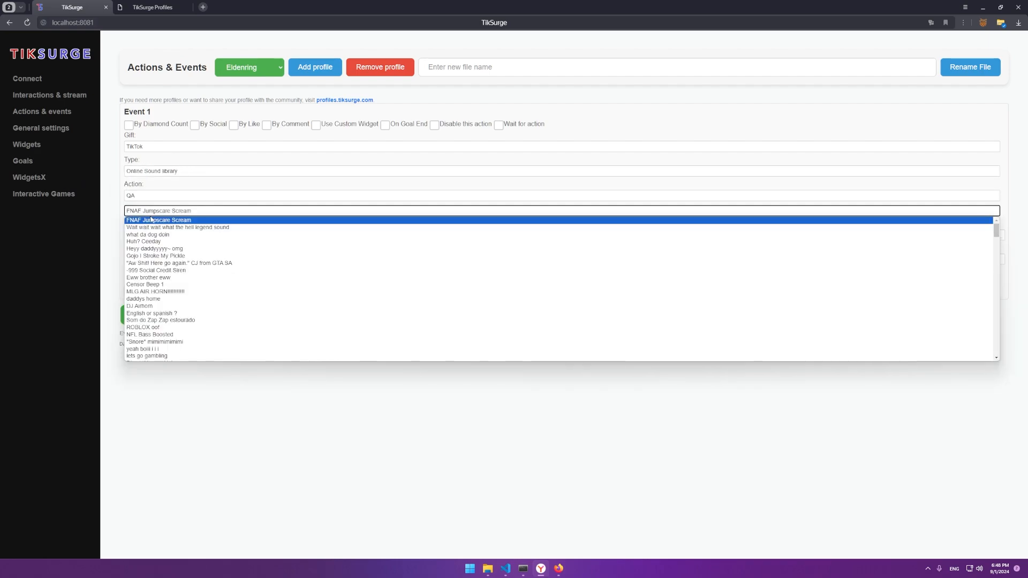
{"action": "left_click", "coordinate": [149, 220]}
{"action": "left_click", "coordinate": [163, 290]}
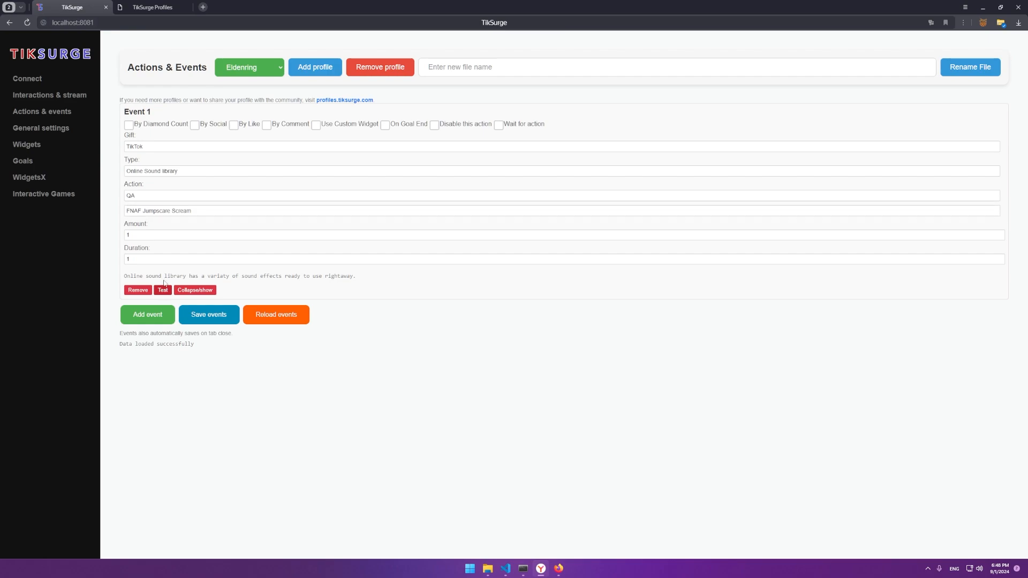
Step: Choose the 'Wait wait wait what the hell legend' sound, set Duration to 5, and test
{"action": "left_click", "coordinate": [160, 210]}
{"action": "left_click", "coordinate": [155, 232]}
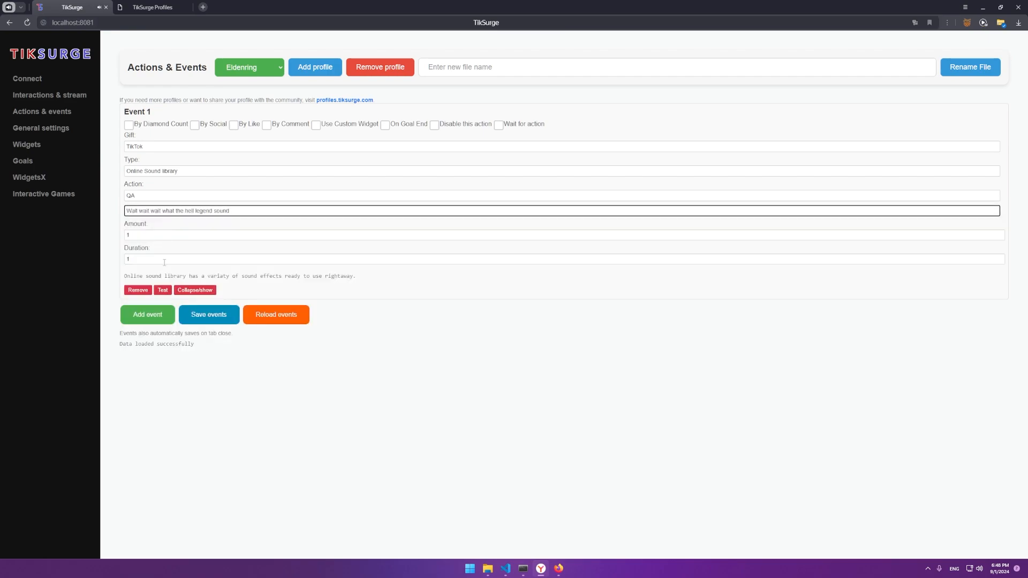
{"action": "left_click", "coordinate": [148, 258]}
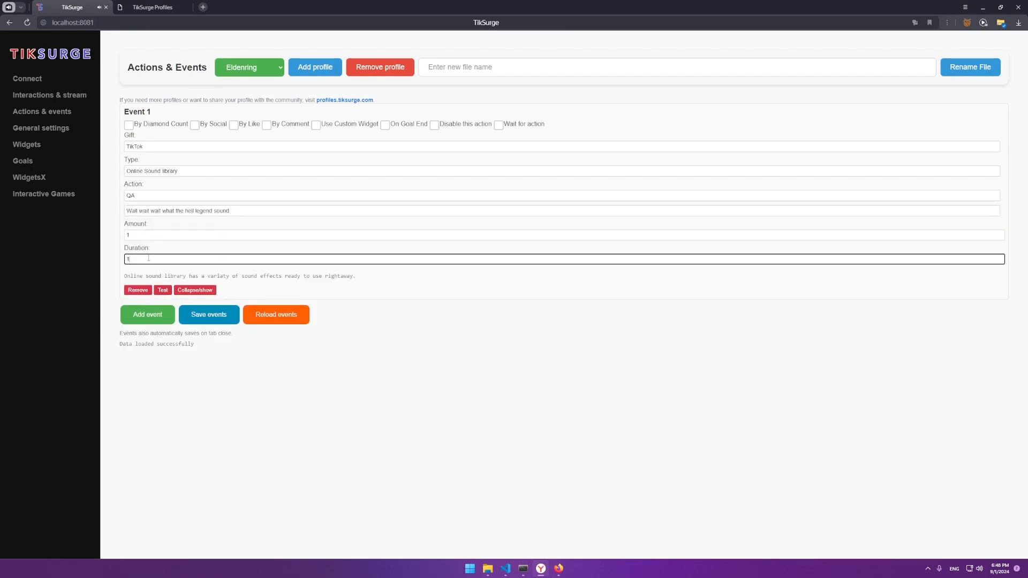
{"action": "left_click", "coordinate": [166, 291]}
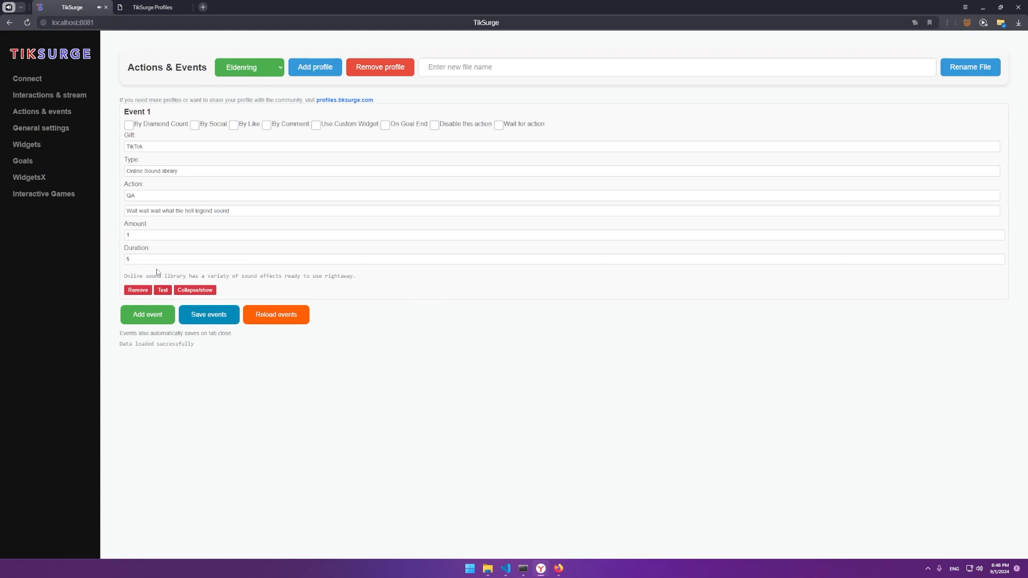
{"action": "left_click", "coordinate": [156, 213]}
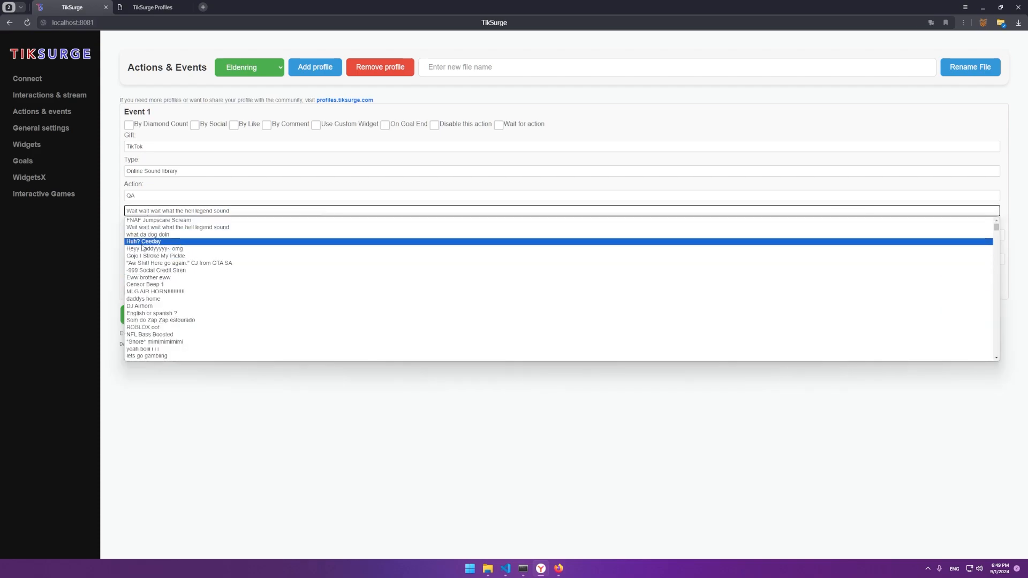
{"action": "left_click", "coordinate": [161, 227]}
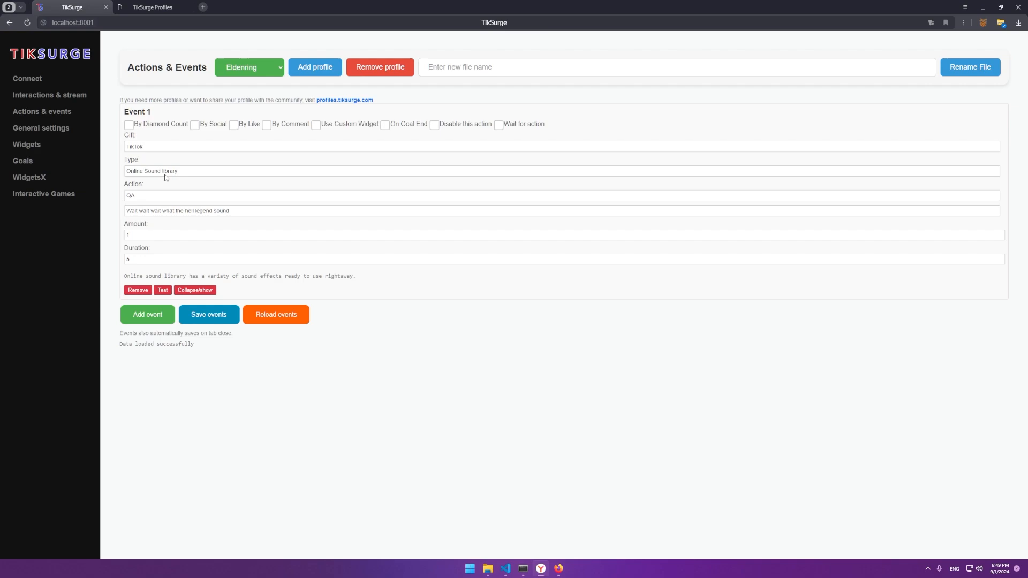
{"action": "left_click", "coordinate": [165, 174]}
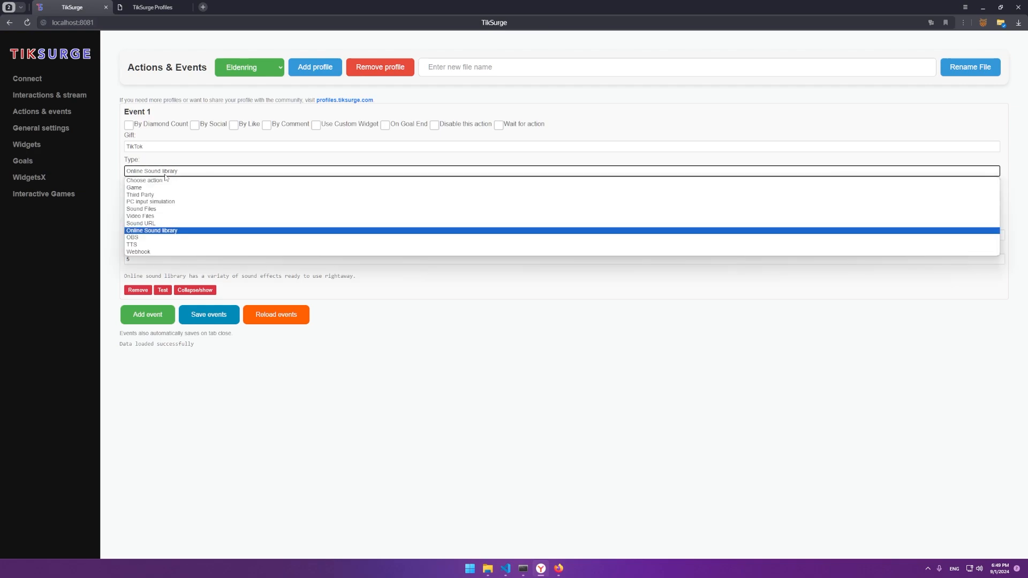
{"action": "left_click", "coordinate": [167, 231]}
Step: Change the region to PK and pick the 'helicopter helicopter parakofer parakofer' sound
{"action": "left_click", "coordinate": [167, 211]}
{"action": "scroll", "coordinate": [182, 305], "scroll_direction": "down", "scroll_amount": 3}
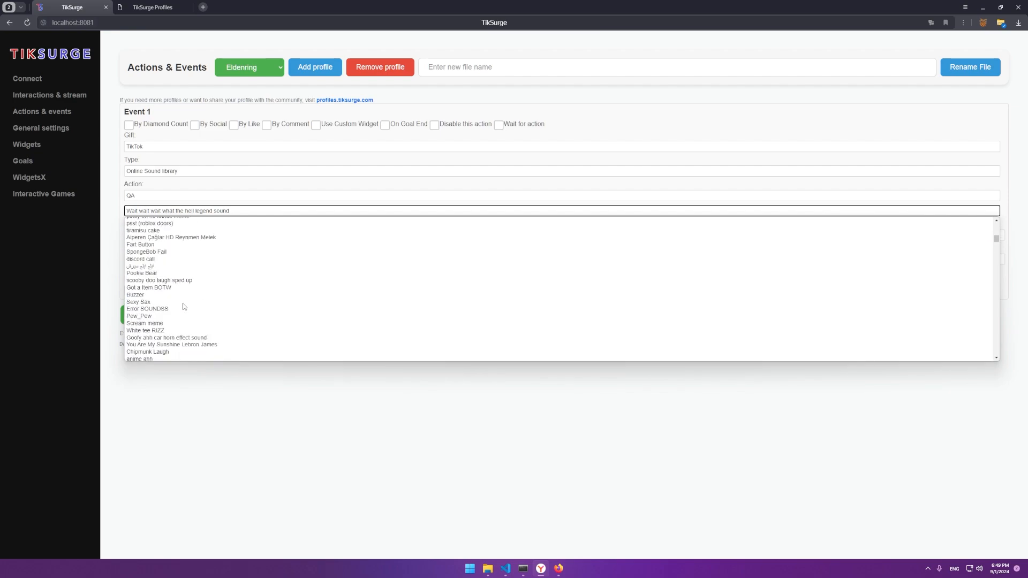
{"action": "left_click", "coordinate": [167, 196]}
{"action": "scroll", "coordinate": [172, 266], "scroll_direction": "down", "scroll_amount": 5}
{"action": "left_click", "coordinate": [166, 283]}
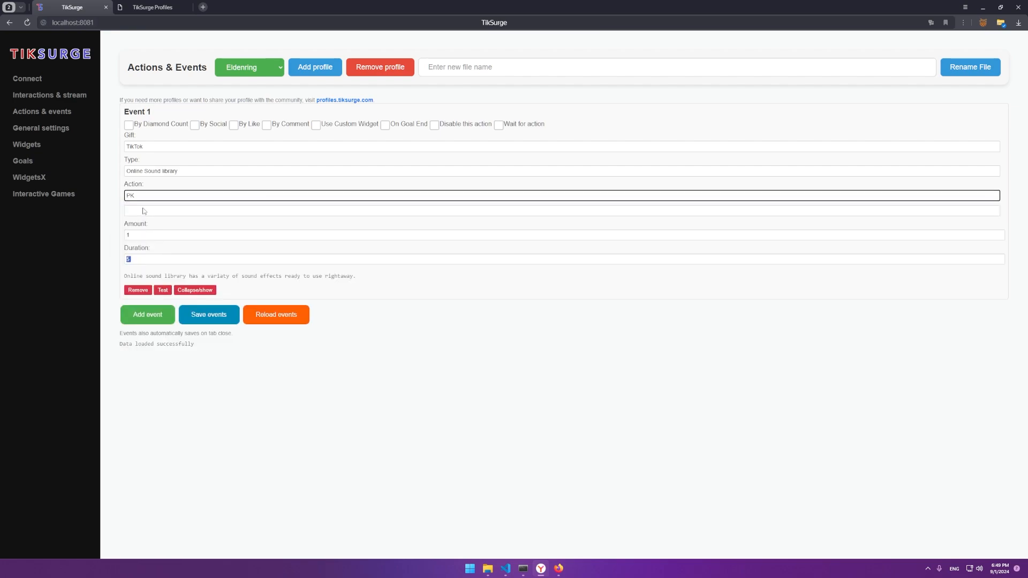
{"action": "left_click", "coordinate": [162, 212]}
{"action": "scroll", "coordinate": [171, 321], "scroll_direction": "down", "scroll_amount": 5}
{"action": "left_click", "coordinate": [171, 350]}
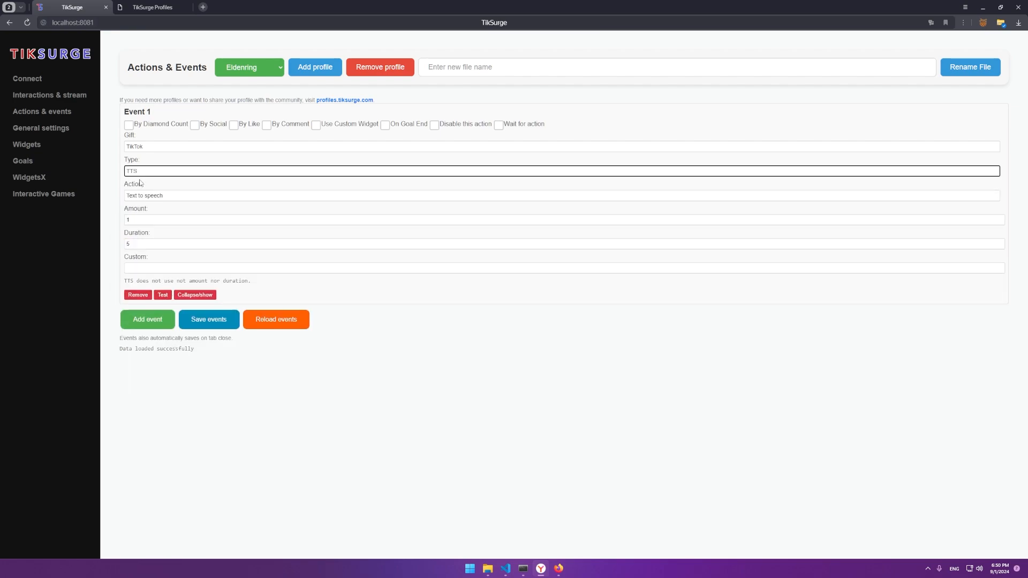
Step: Set the action type to TTS and make the event trigger by comment
{"action": "left_click", "coordinate": [172, 209]}
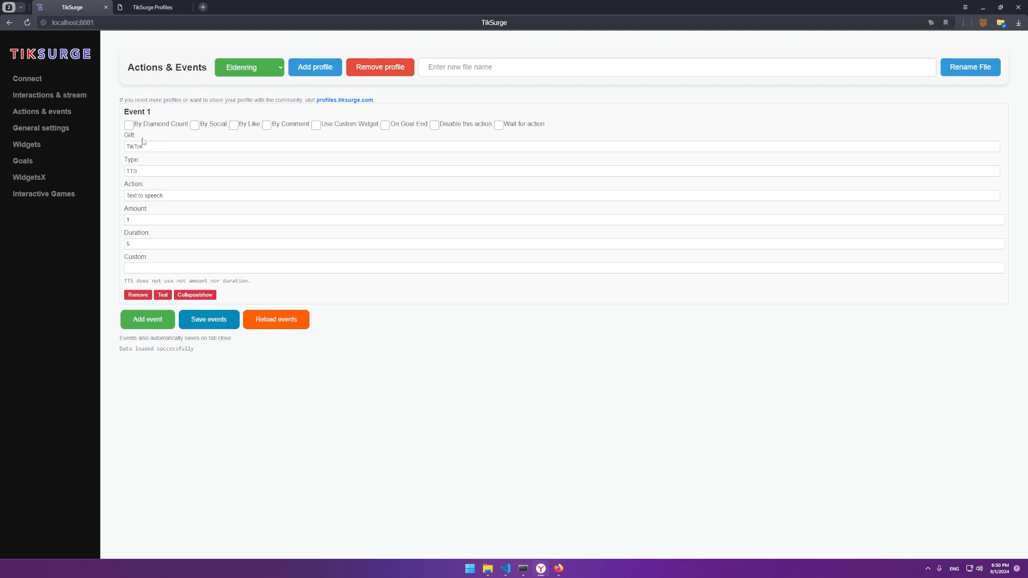
{"action": "left_click", "coordinate": [146, 126]}
{"action": "left_click", "coordinate": [139, 124]}
{"action": "left_click", "coordinate": [286, 128]}
{"action": "left_click", "coordinate": [158, 161]}
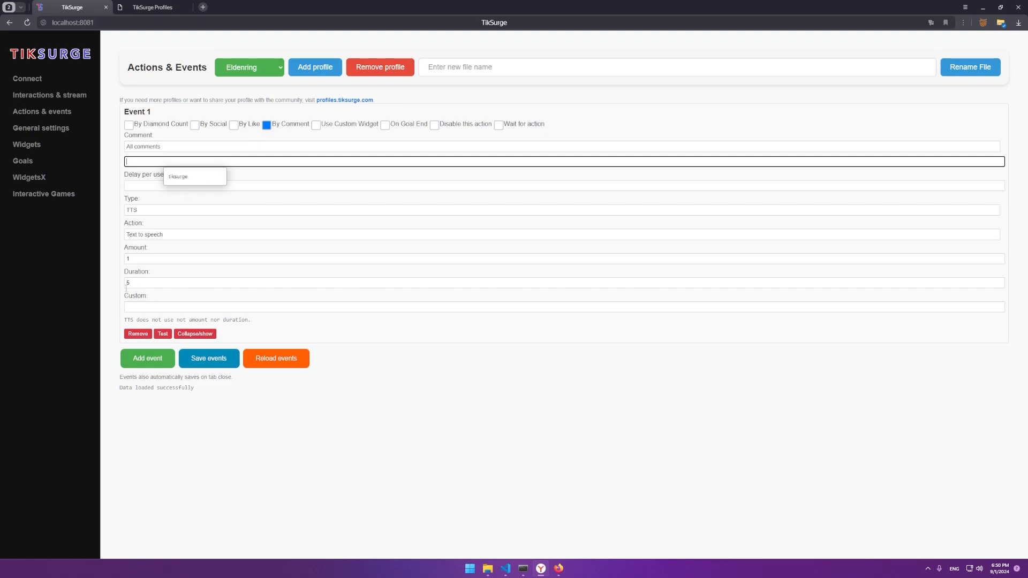
Step: Enter 'Thanks {comment}' as the spoken text, then return the trigger to a gift
{"action": "left_click", "coordinate": [145, 307]}
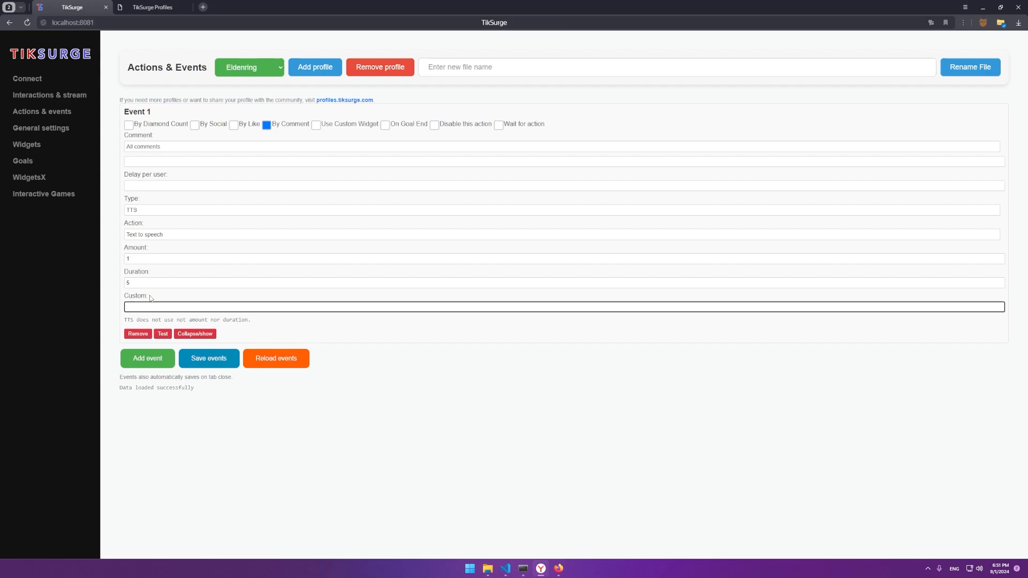
{"action": "type", "text": "Thanks {comment}"}
{"action": "left_click", "coordinate": [124, 308]}
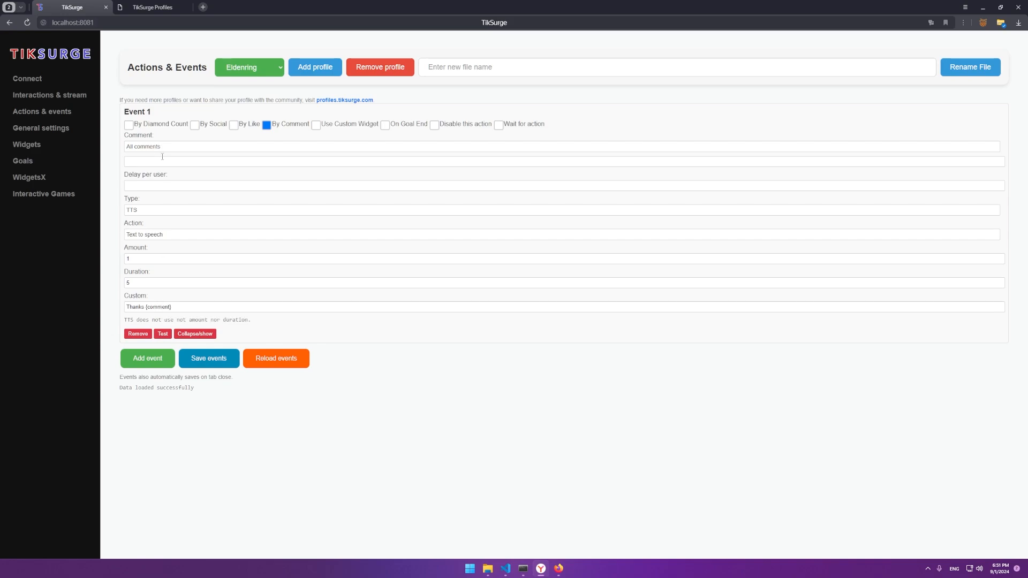
{"action": "left_click", "coordinate": [167, 125]}
{"action": "left_click", "coordinate": [146, 126]}
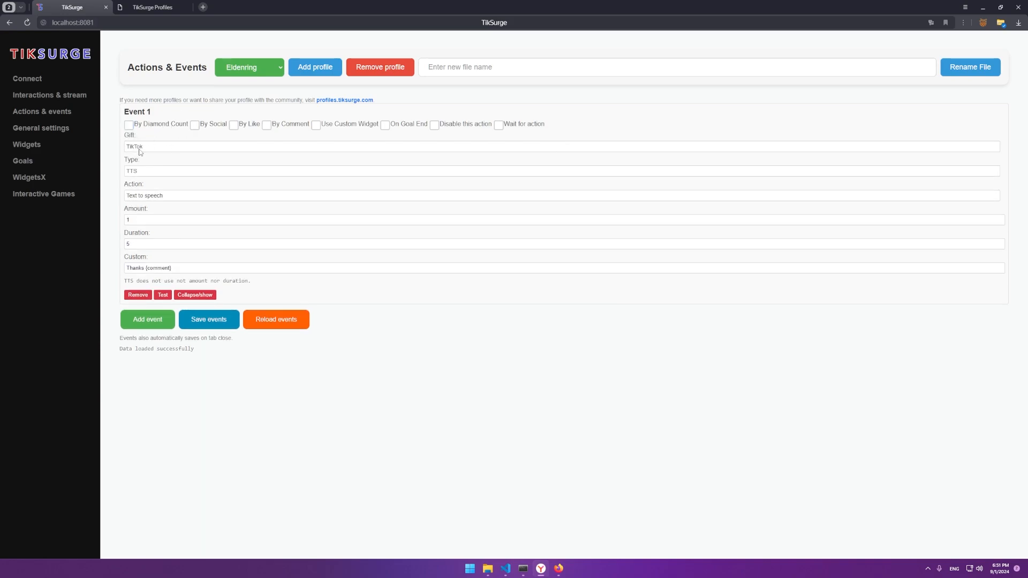
Step: Change Event 1's message to 'Thanks {username} for {coins}', test it, and make the event a Webhook type
{"action": "left_click_drag", "start_coordinate": [146, 268], "coordinate": [268, 267]}
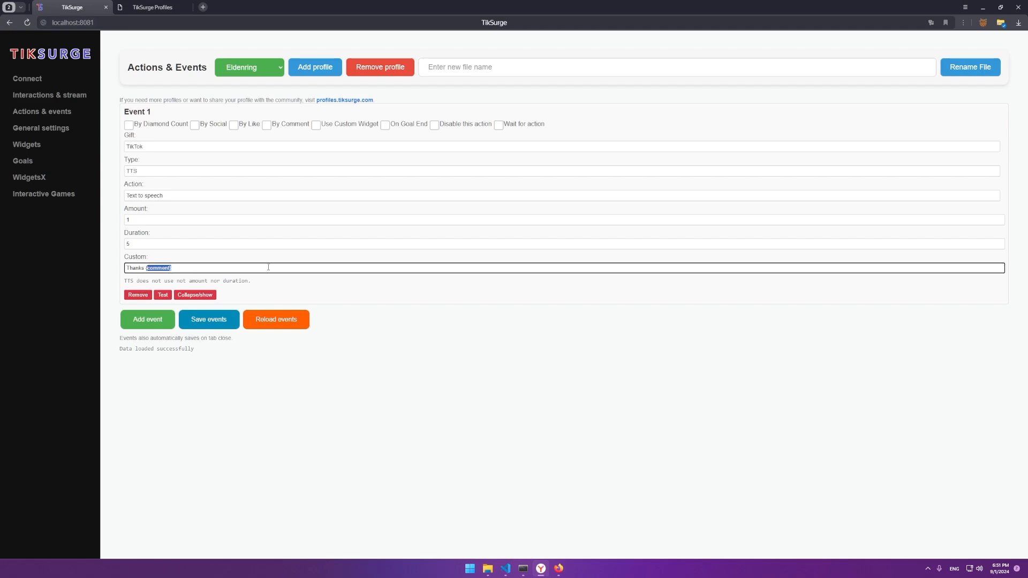
{"action": "double_click", "coordinate": [161, 268]}
{"action": "type", "text": "username} for {coins"}
{"action": "left_click", "coordinate": [164, 295]}
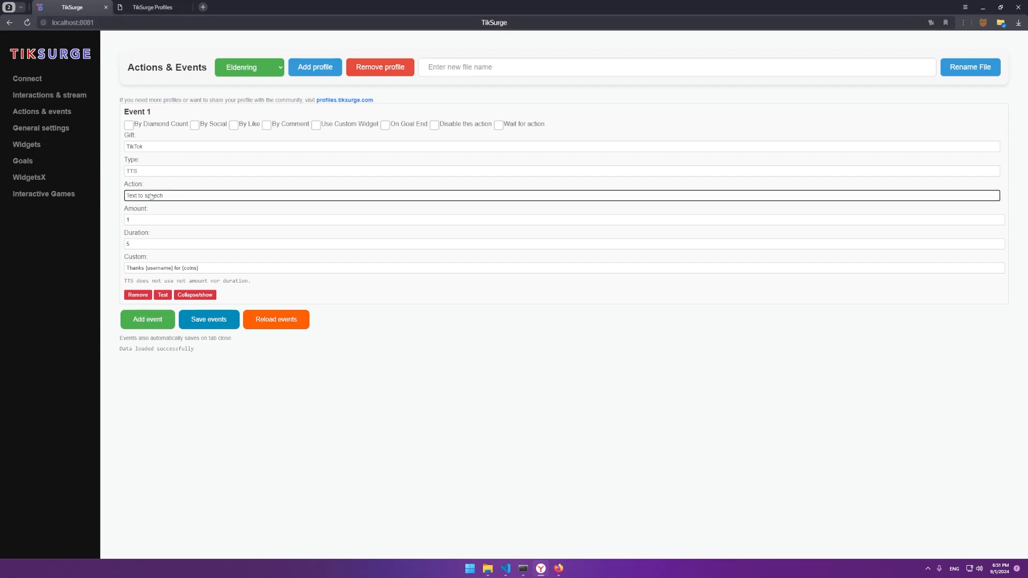
{"action": "left_click", "coordinate": [142, 171]}
{"action": "left_click", "coordinate": [148, 252]}
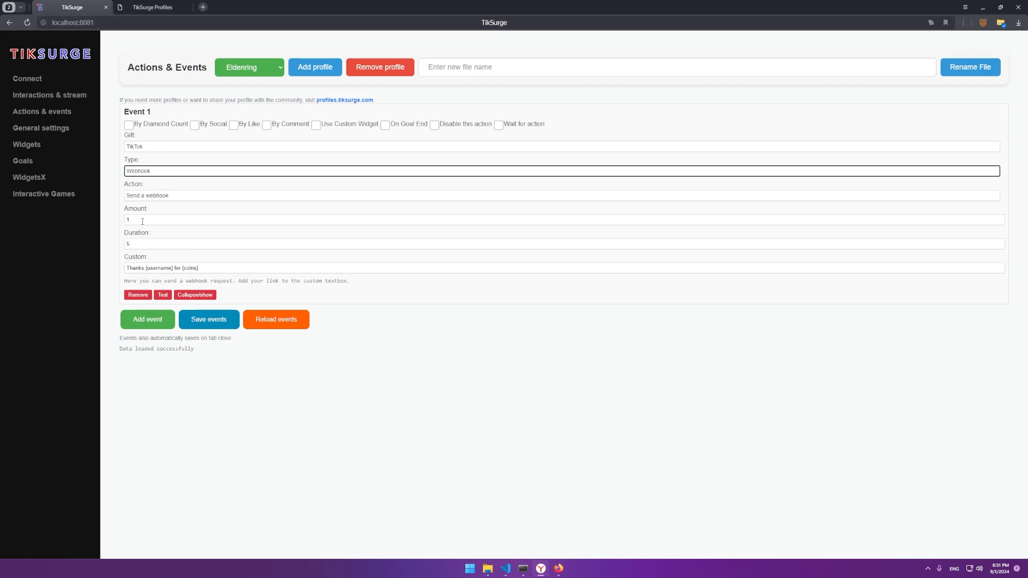
Step: Erase Event 1's custom message, leave the OBS source unchanged, and switch the event type to Game
{"action": "triple_click", "coordinate": [152, 268]}
{"action": "key", "text": "BackSpace"}
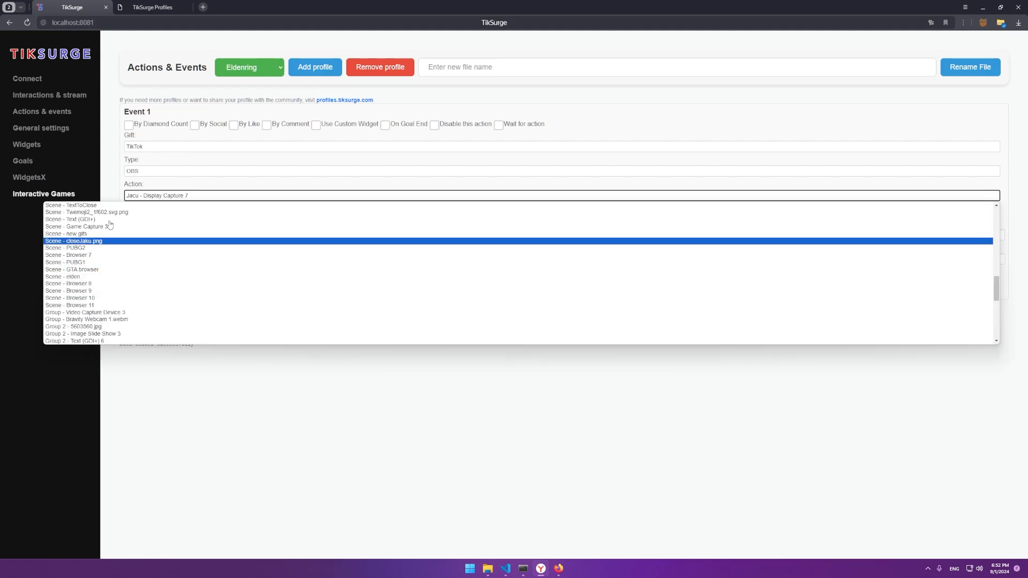
{"action": "scroll", "coordinate": [160, 229], "scroll_direction": "down", "scroll_amount": 4}
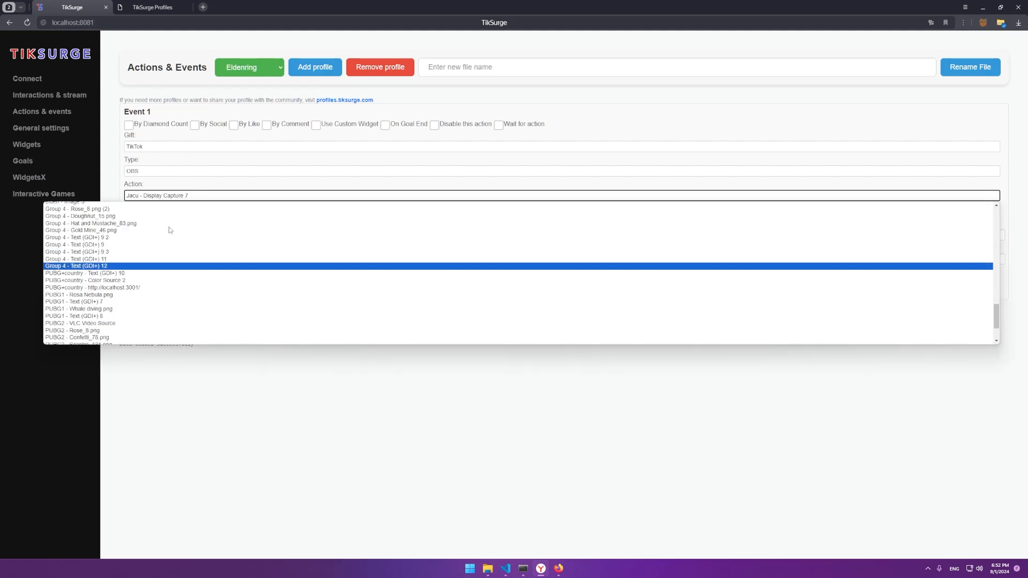
{"action": "left_click", "coordinate": [23, 308]}
{"action": "left_click", "coordinate": [152, 171]}
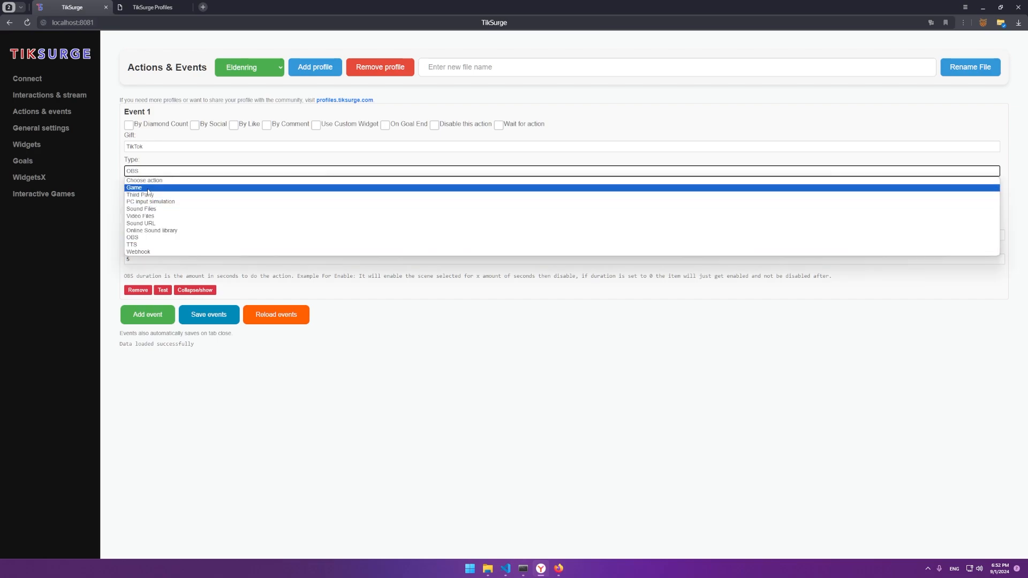
{"action": "left_click", "coordinate": [152, 188]}
{"action": "left_click", "coordinate": [152, 211]}
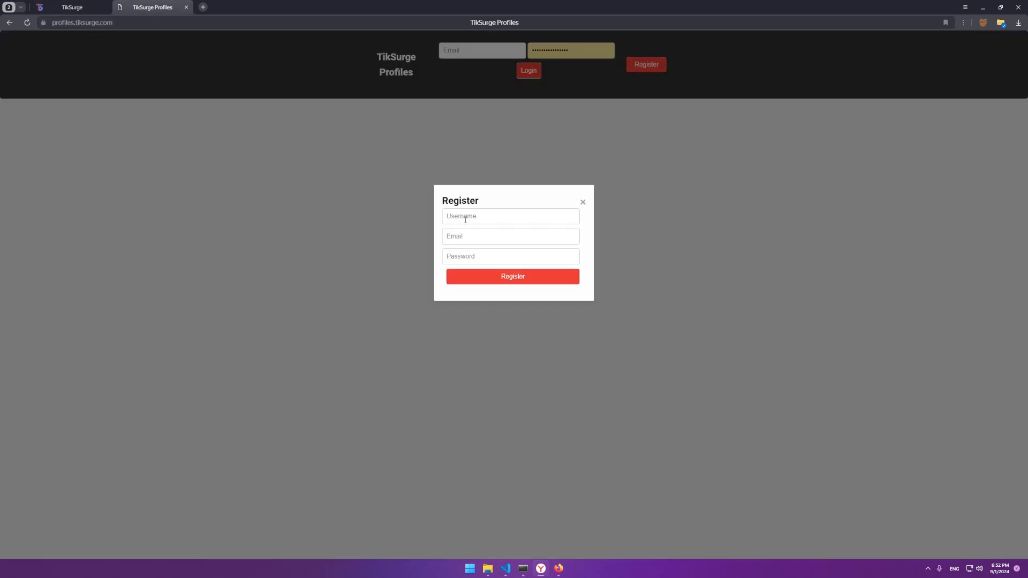
Step: Register a new TikSurge Profiles account with a username, e-mail address and password
{"action": "left_click", "coordinate": [466, 220]}
{"action": "type", "text": "tiksurgeyes"}
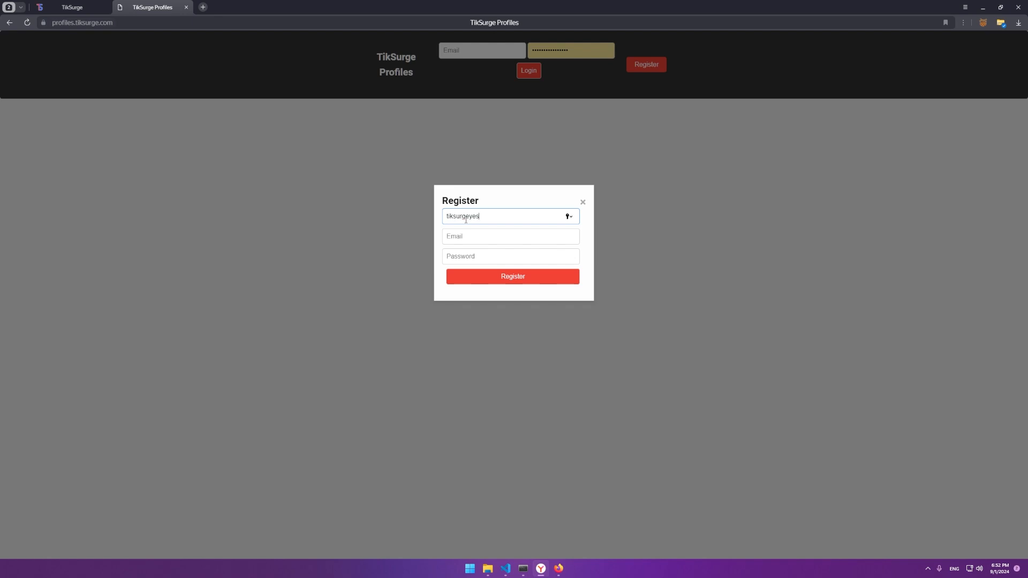
{"action": "left_click", "coordinate": [456, 238]}
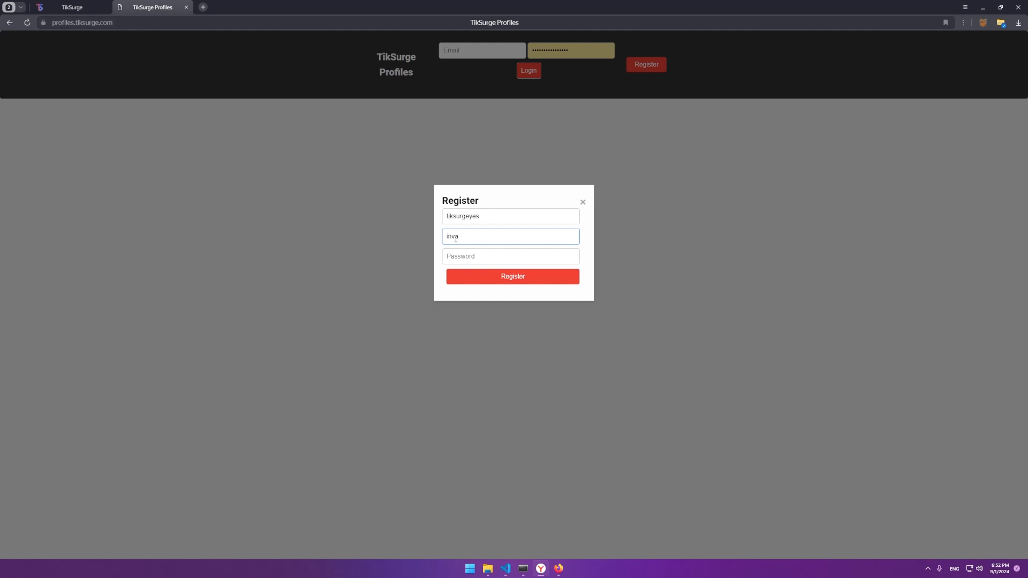
{"action": "key", "text": "Tab"}
{"action": "type", "text": "•••••"}
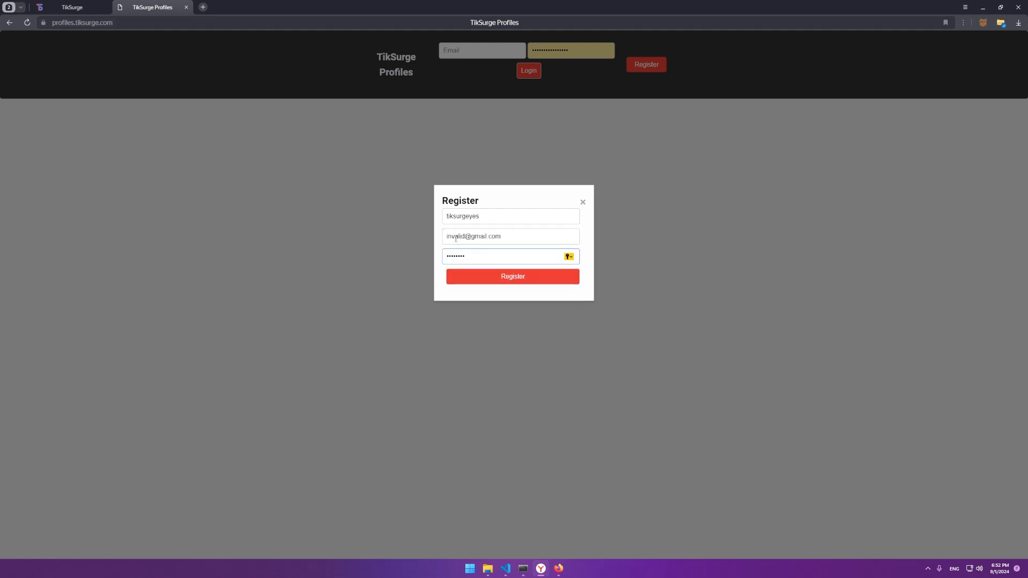
{"action": "type", "text": "•••"}
{"action": "key", "text": "Return"}
Step: Dismiss the registration alert and log in with the new account's e-mail
{"action": "left_click", "coordinate": [590, 95]}
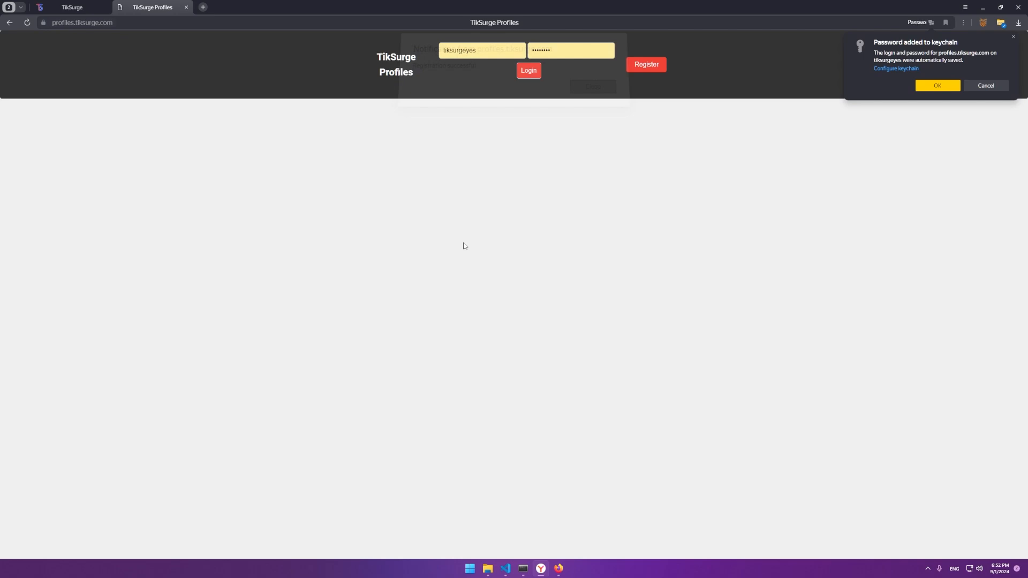
{"action": "double_click", "coordinate": [479, 51]}
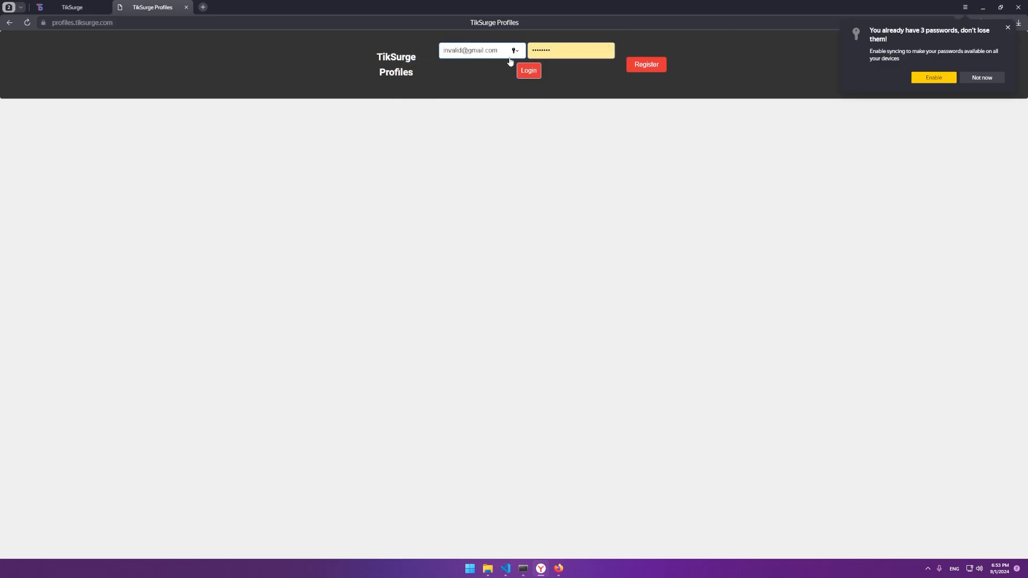
{"action": "left_click", "coordinate": [525, 72]}
Step: Download the Eldenring and GTAVRacing shared profile files
{"action": "left_click", "coordinate": [973, 79]}
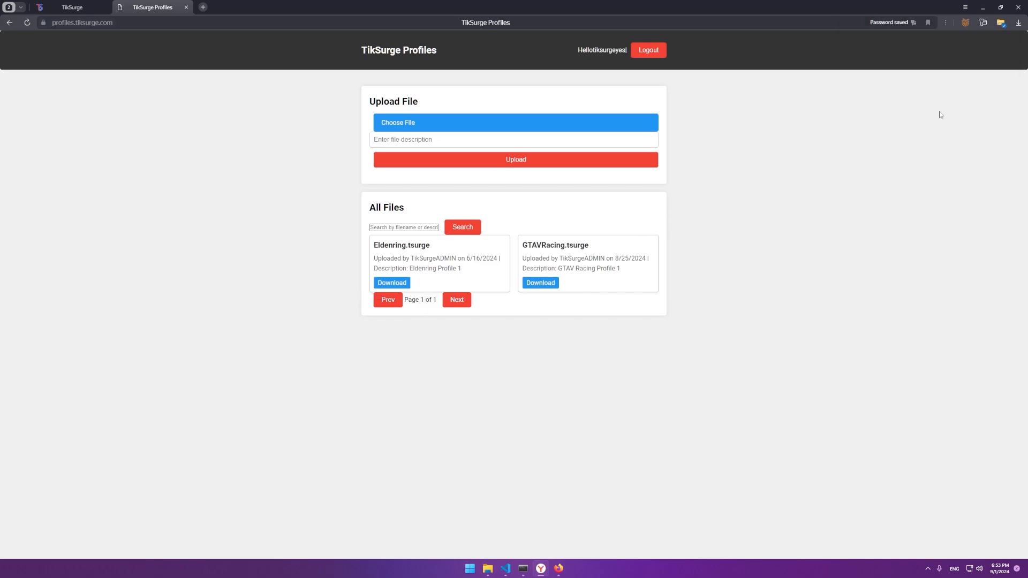
{"action": "left_click_drag", "start_coordinate": [405, 258], "coordinate": [451, 259]}
{"action": "left_click_drag", "start_coordinate": [563, 258], "coordinate": [615, 269]}
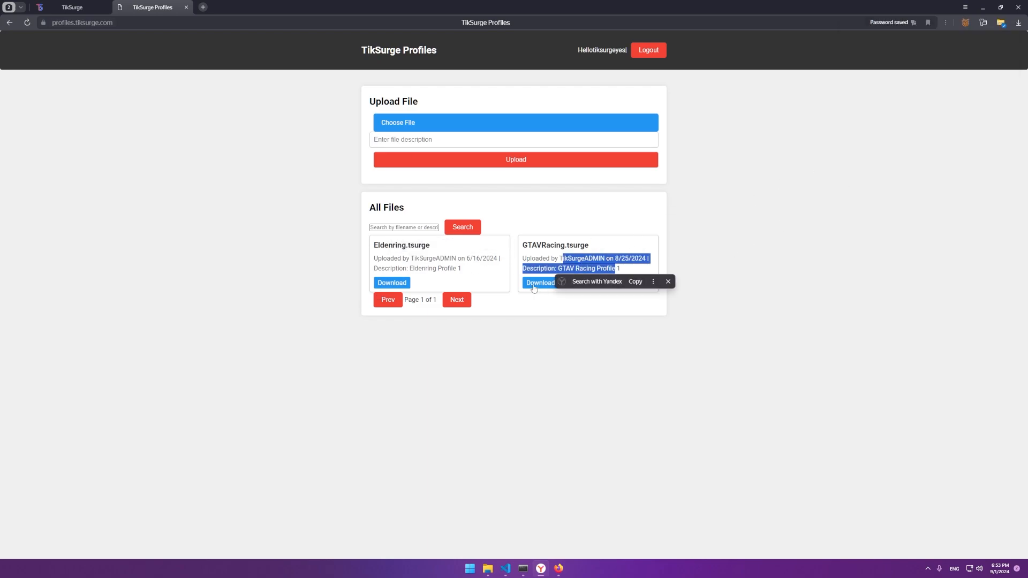
{"action": "left_click", "coordinate": [392, 283]}
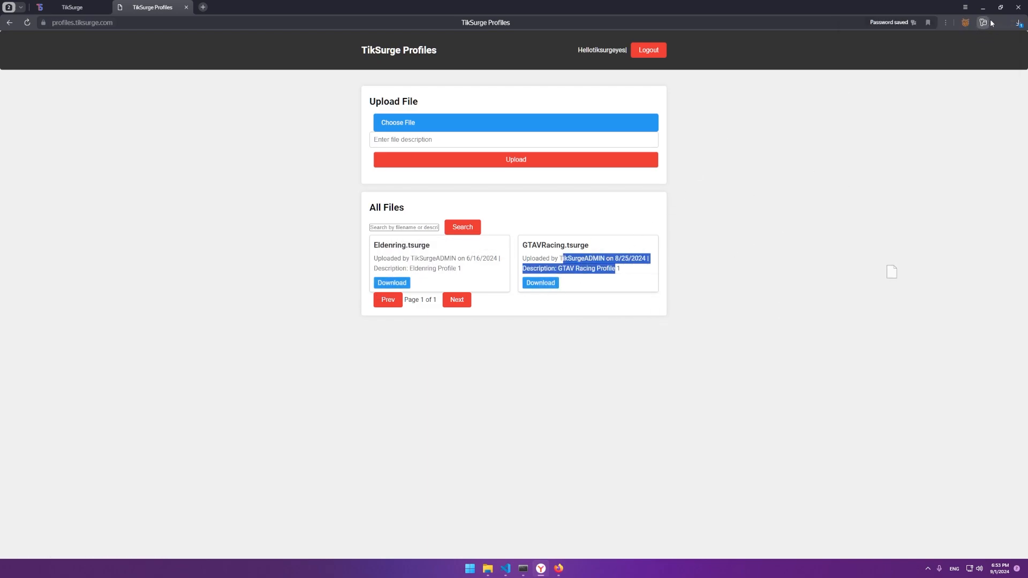
{"action": "left_click", "coordinate": [549, 282]}
Step: Browse the file manager to the tiksurge-1.0.2-3o61em data\events folder
{"action": "left_click", "coordinate": [483, 568]}
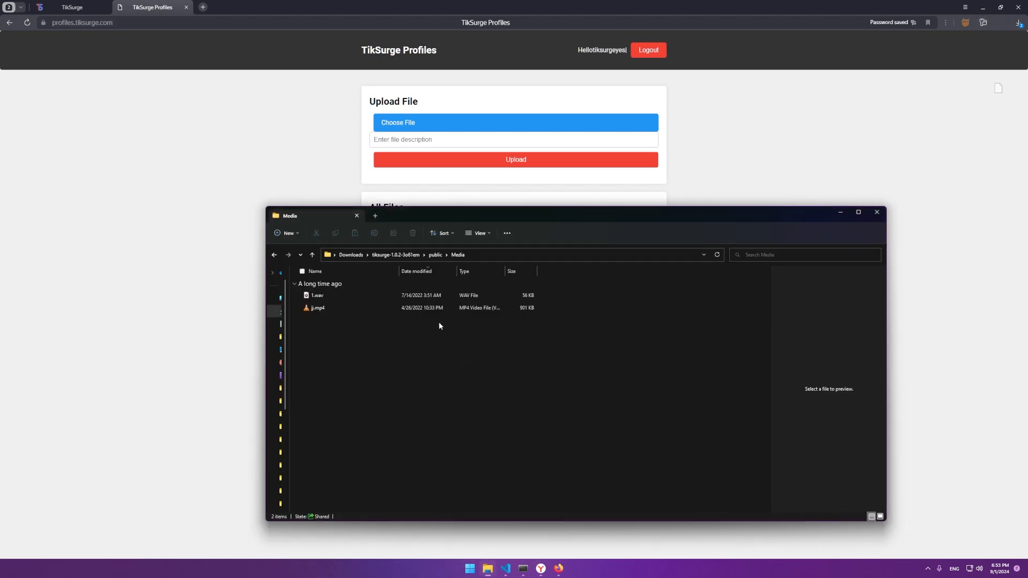
{"action": "left_click", "coordinate": [442, 255]}
{"action": "left_click", "coordinate": [412, 255]}
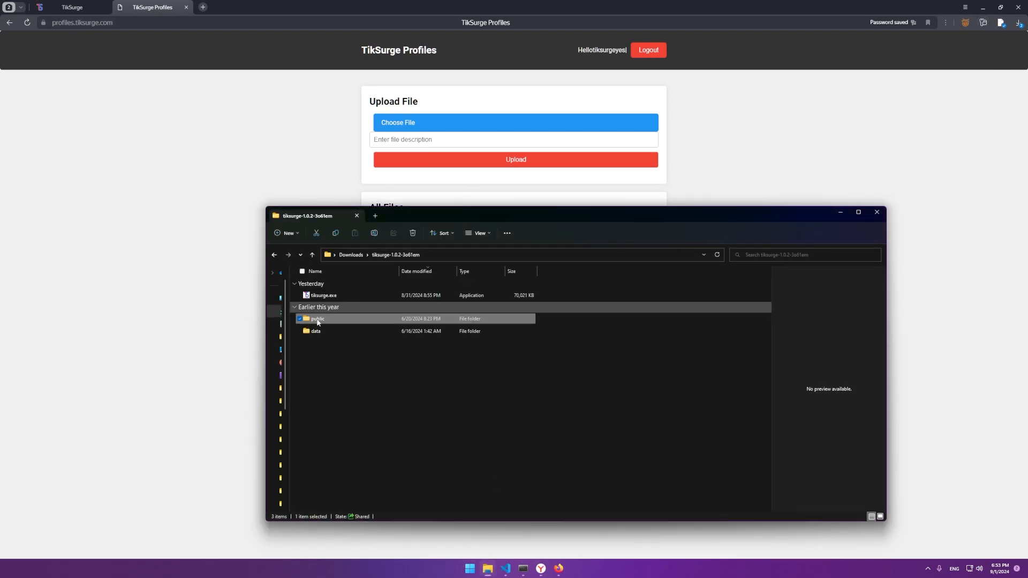
{"action": "double_click", "coordinate": [316, 322]}
{"action": "double_click", "coordinate": [318, 442]}
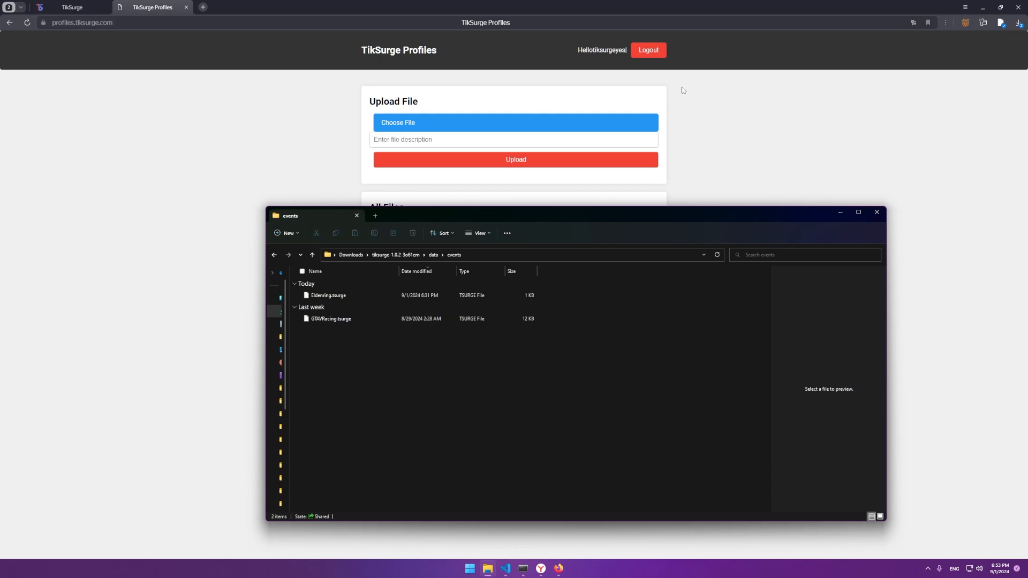
Step: Move the downloaded GTAVRacing profile from the downloads list into the events folder
{"action": "left_click", "coordinate": [1002, 23]}
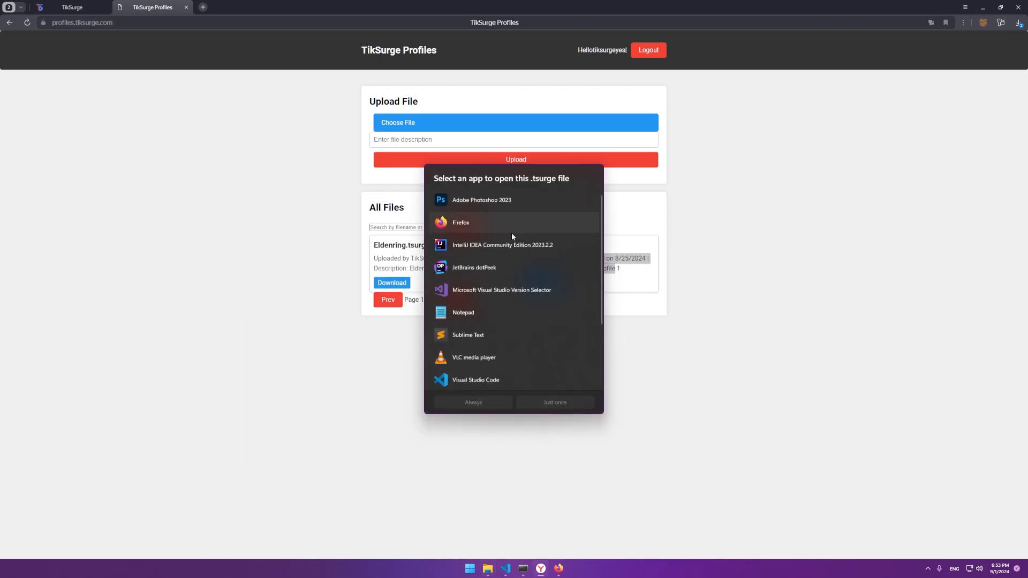
{"action": "left_click", "coordinate": [807, 222]}
{"action": "left_click", "coordinate": [1018, 26]}
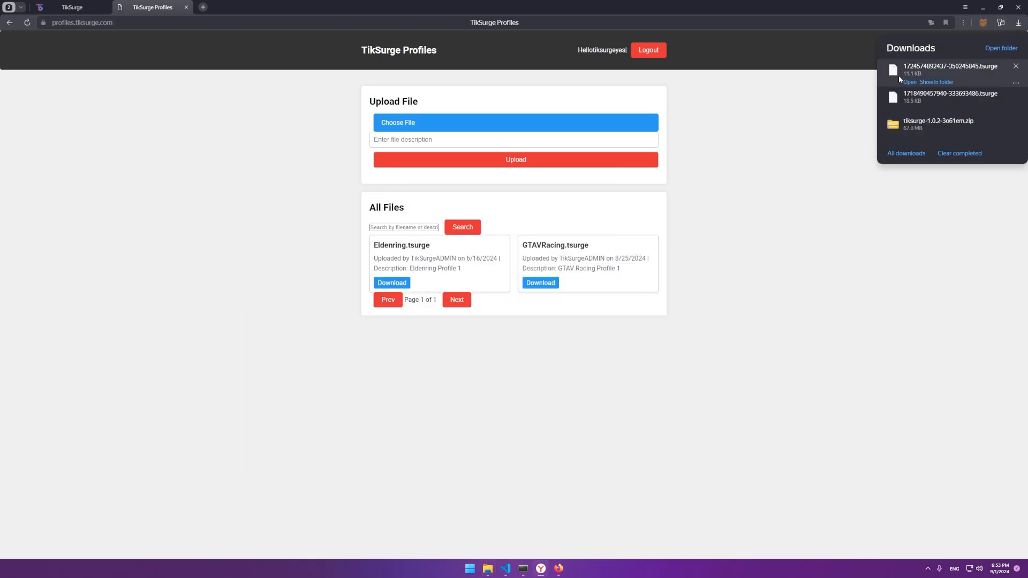
{"action": "left_click_drag", "start_coordinate": [899, 75], "coordinate": [384, 365]}
Step: Rename the dropped profile file to 'kekw'
{"action": "key", "text": "alt+Tab"}
{"action": "key", "text": "F2"}
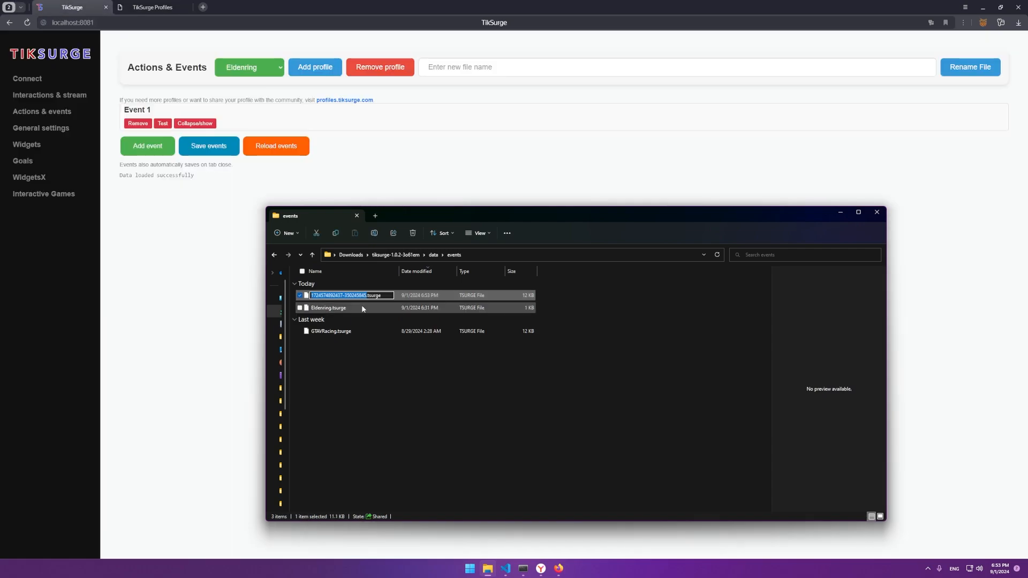
{"action": "type", "text": "kekw"}
{"action": "key", "text": "Return"}
Step: Reload TikSurge and load the koko profile on the Actions & events page
{"action": "left_click", "coordinate": [363, 165]}
{"action": "key", "text": "F5"}
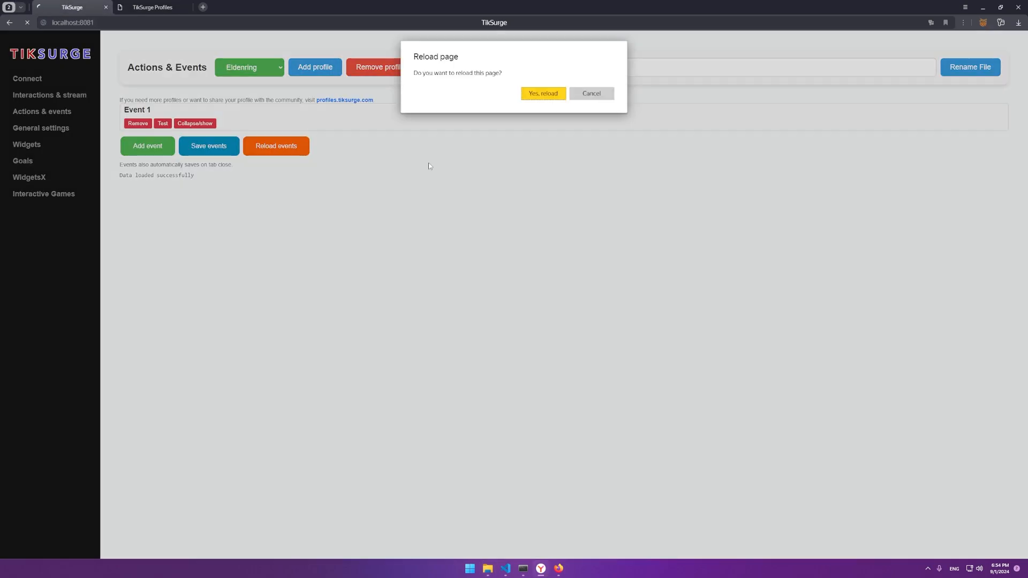
{"action": "left_click", "coordinate": [539, 96]}
{"action": "left_click", "coordinate": [41, 111]}
{"action": "left_click", "coordinate": [249, 67]}
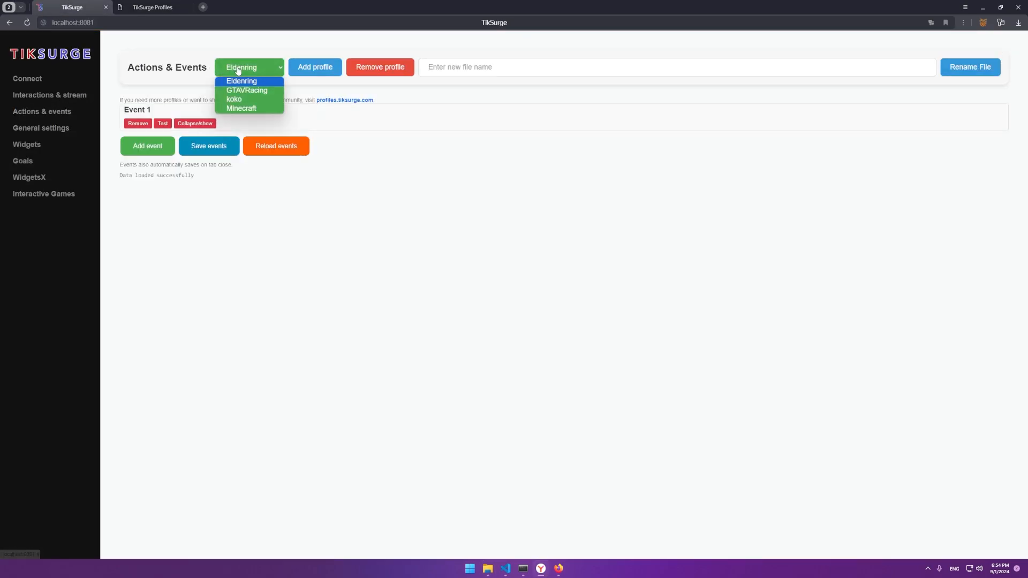
{"action": "left_click", "coordinate": [236, 105]}
Step: Glance at the Profiles site, then return to TikSurge and expand the Create VIP player event
{"action": "scroll", "coordinate": [285, 363], "scroll_direction": "down", "scroll_amount": 1}
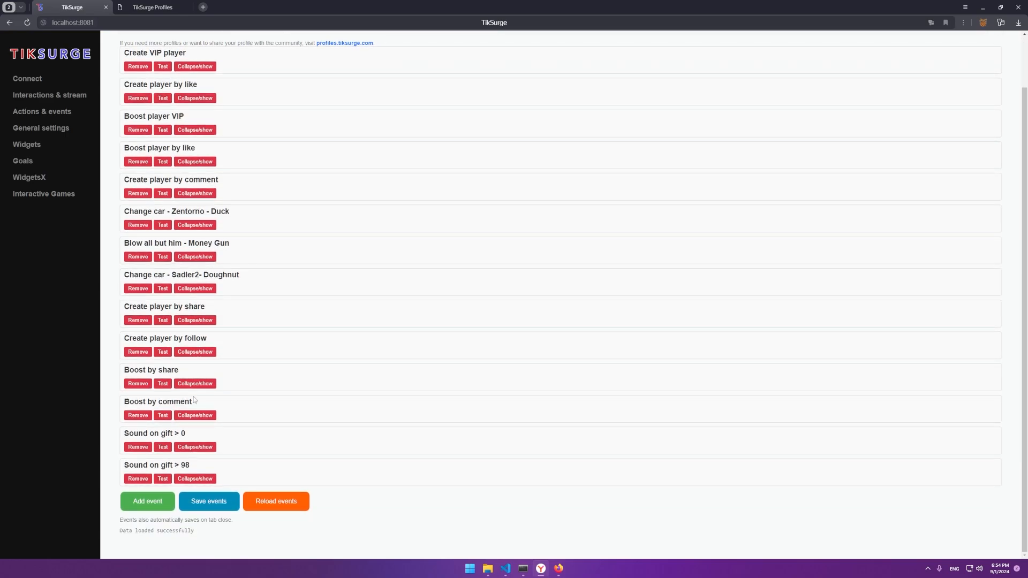
{"action": "left_click", "coordinate": [188, 5]}
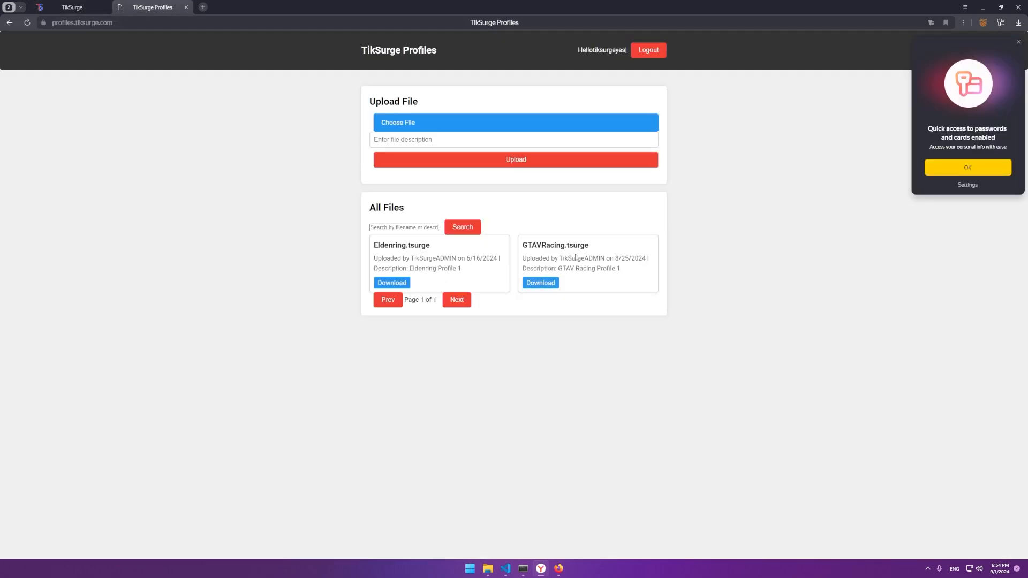
{"action": "left_click_drag", "start_coordinate": [556, 245], "coordinate": [523, 245]}
{"action": "left_click", "coordinate": [72, 7]}
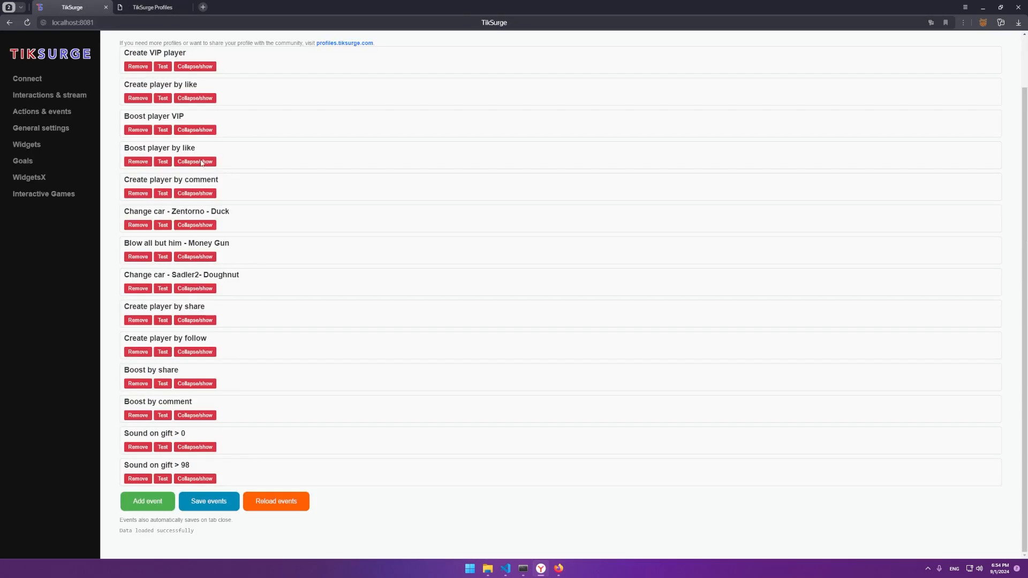
{"action": "scroll", "coordinate": [226, 205], "scroll_direction": "up", "scroll_amount": 1}
{"action": "left_click", "coordinate": [195, 116]}
{"action": "left_click", "coordinate": [194, 123]}
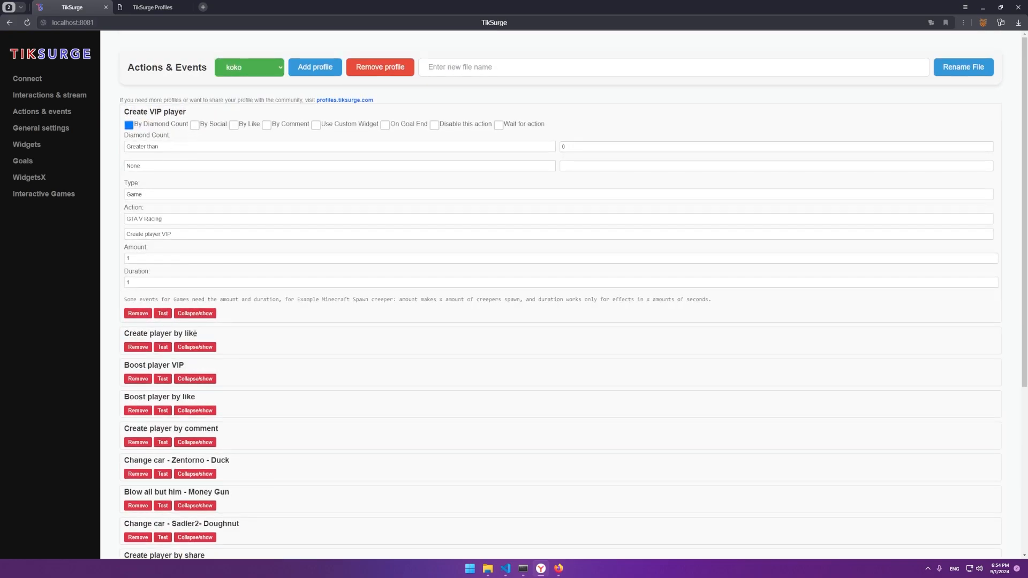
Step: Expand the Create player by like, Create player by comment and Sound on gift > 98 events, then save events
{"action": "left_click", "coordinate": [195, 346]}
{"action": "scroll", "coordinate": [195, 328], "scroll_direction": "down", "scroll_amount": 5}
{"action": "left_click", "coordinate": [194, 326]}
{"action": "scroll", "coordinate": [194, 328], "scroll_direction": "down", "scroll_amount": 5}
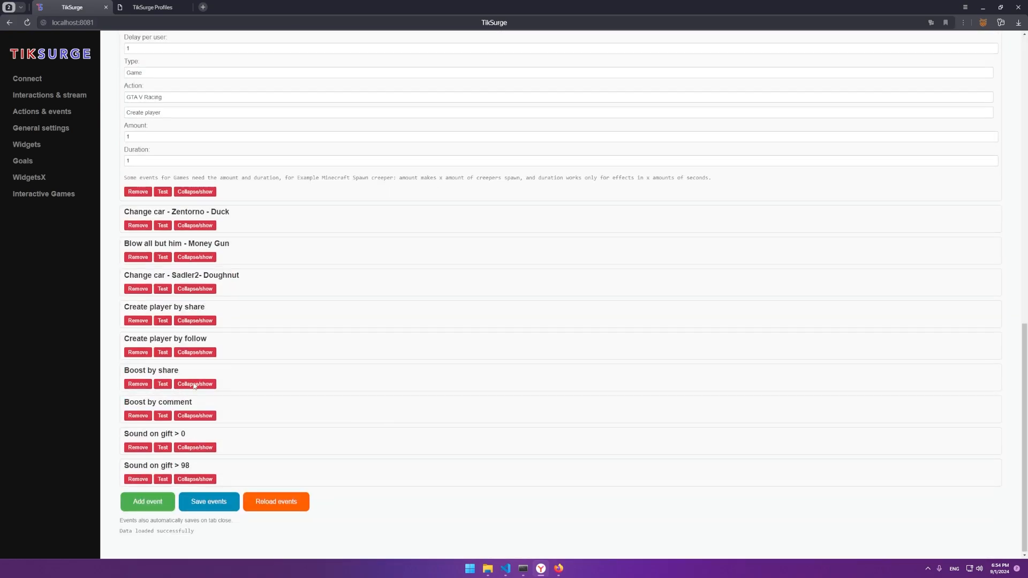
{"action": "left_click", "coordinate": [195, 479]}
{"action": "scroll", "coordinate": [195, 479], "scroll_direction": "down", "scroll_amount": 3}
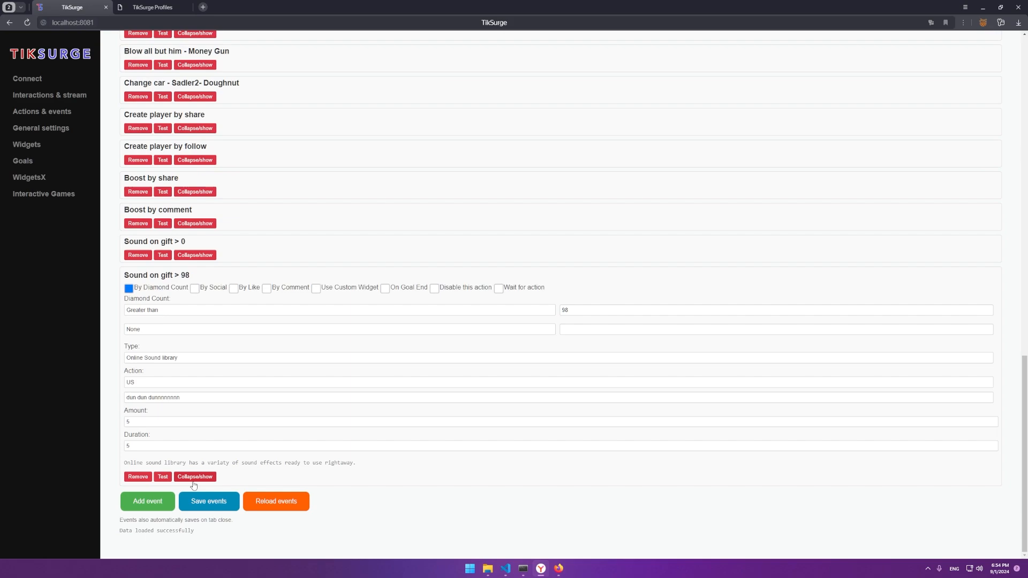
{"action": "left_click", "coordinate": [206, 506]}
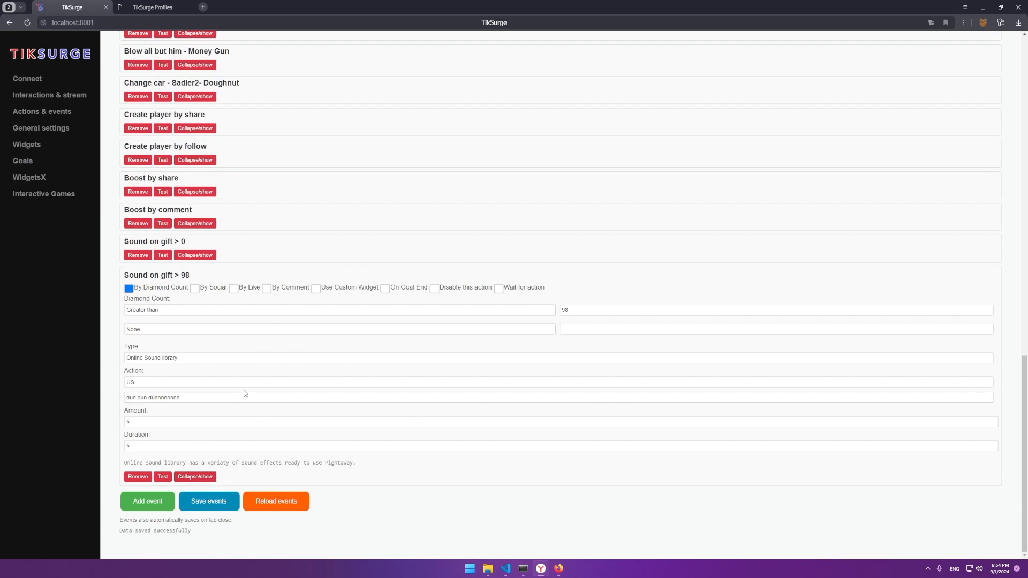